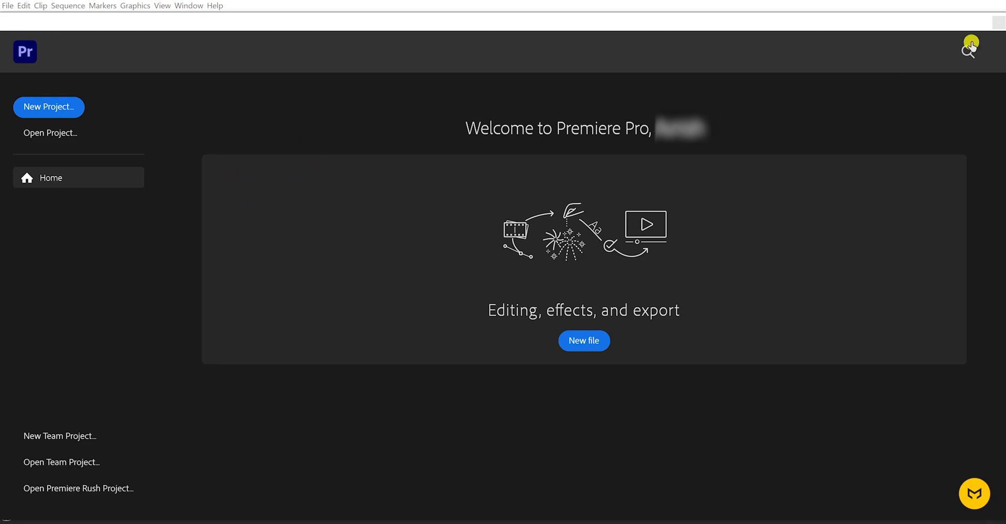
Step: Close the welcome screen and start a new project named Tutorial
click(999, 24)
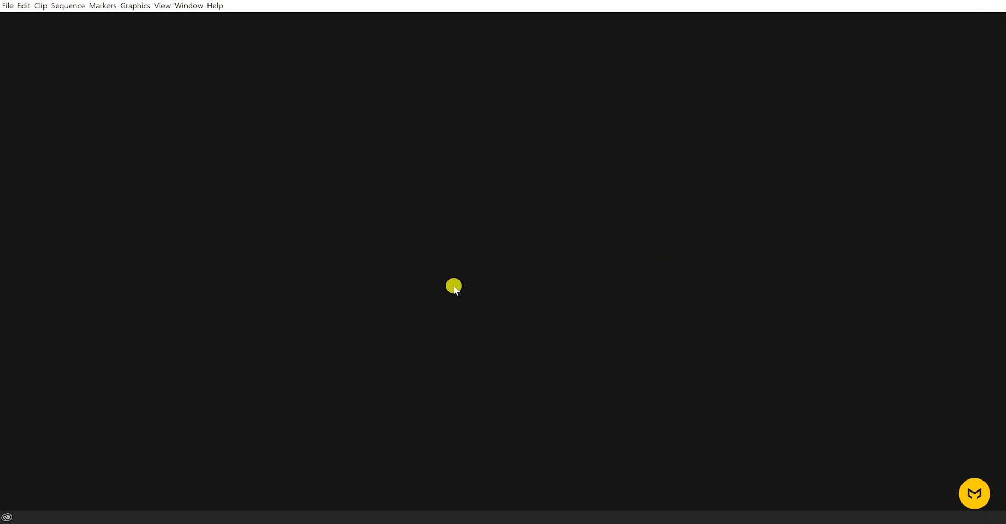
click(8, 5)
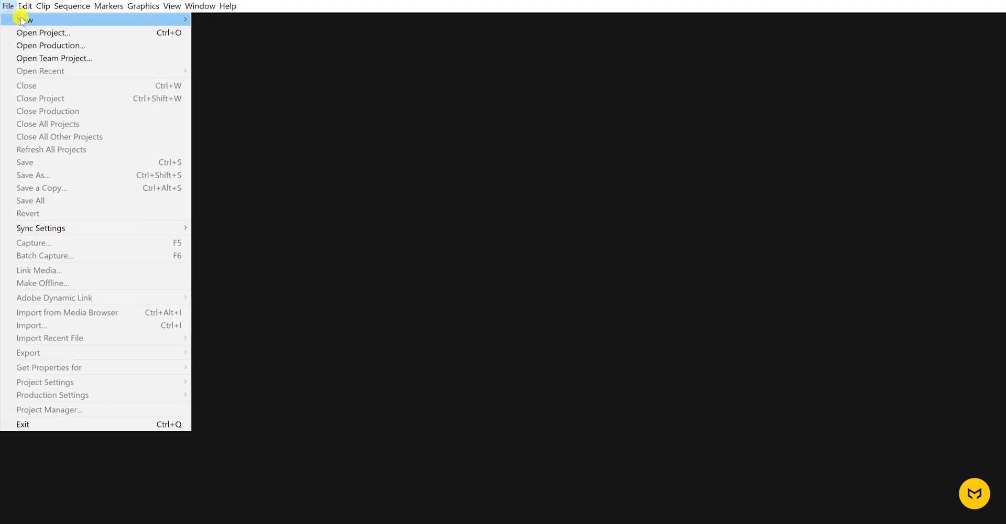
mouse_move(24, 20)
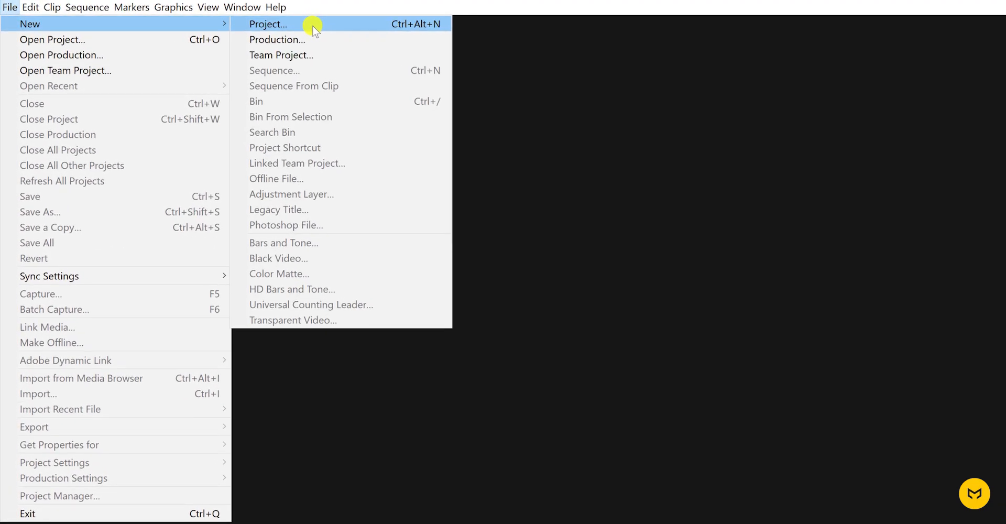
click(311, 26)
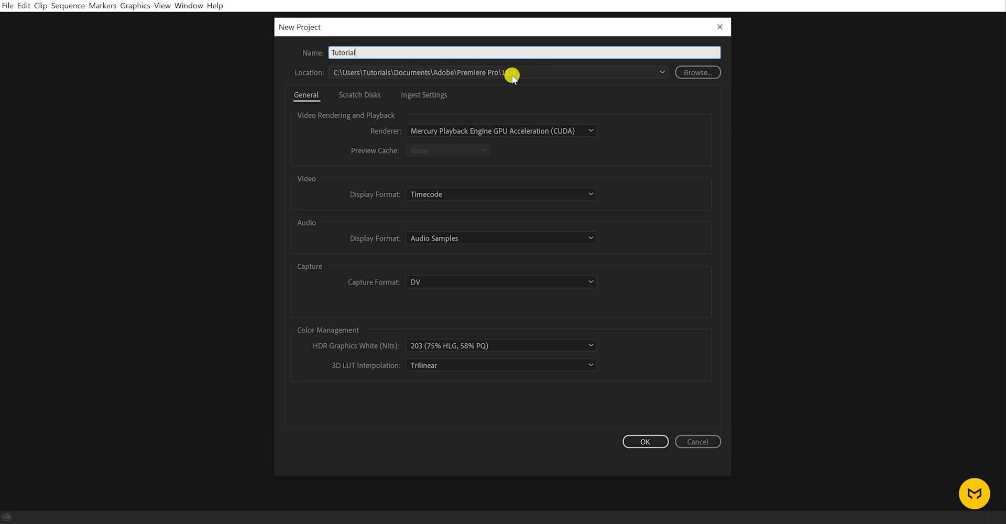
click(439, 108)
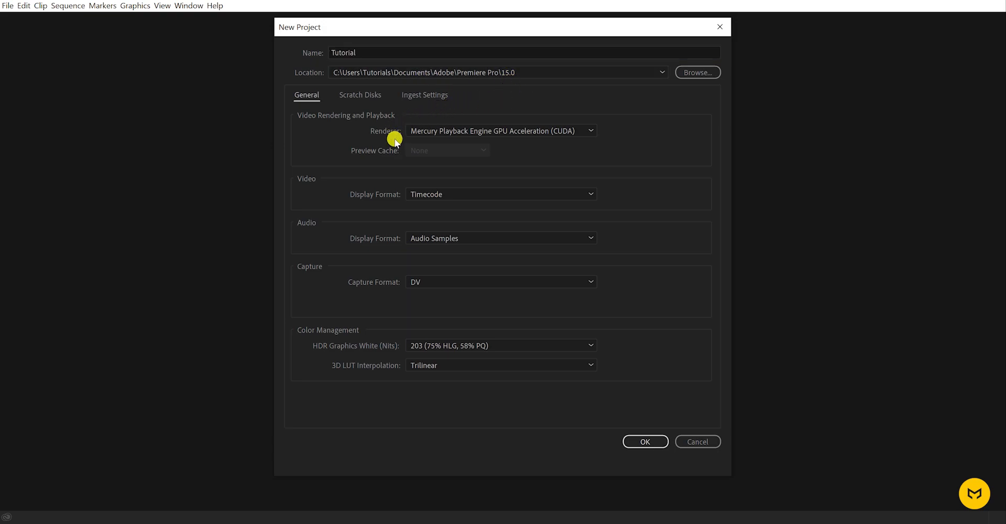
Step: Choose the Mercury Playback Engine GPU Acceleration (CUDA) renderer and create the project
click(566, 133)
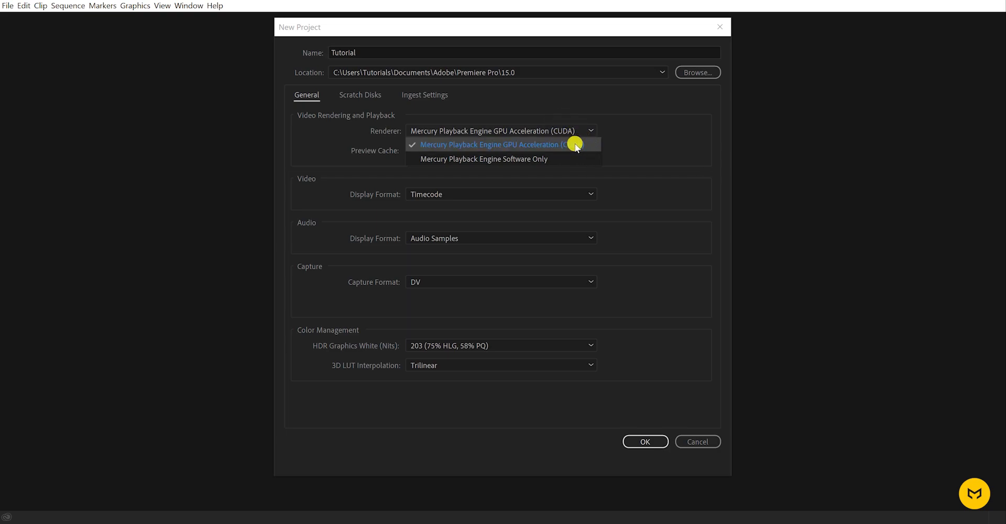
click(509, 146)
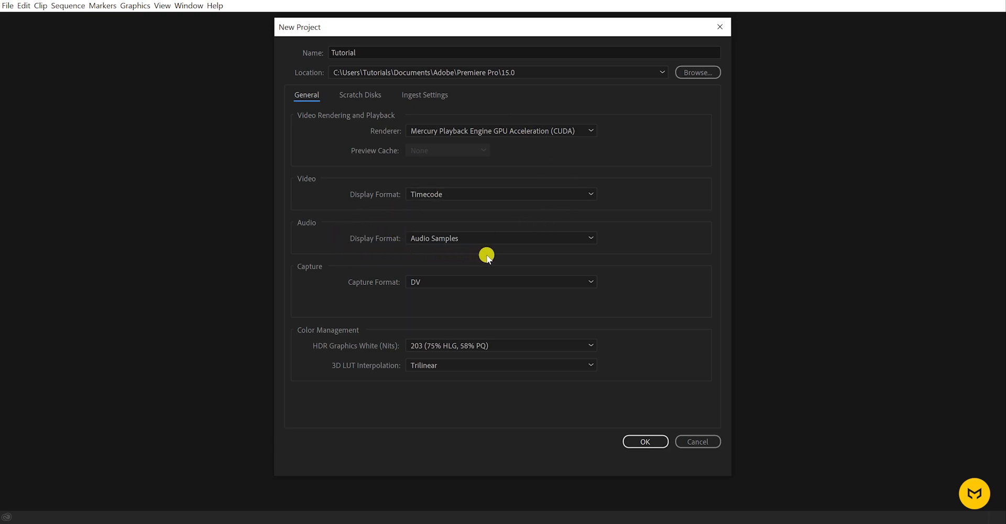
click(652, 443)
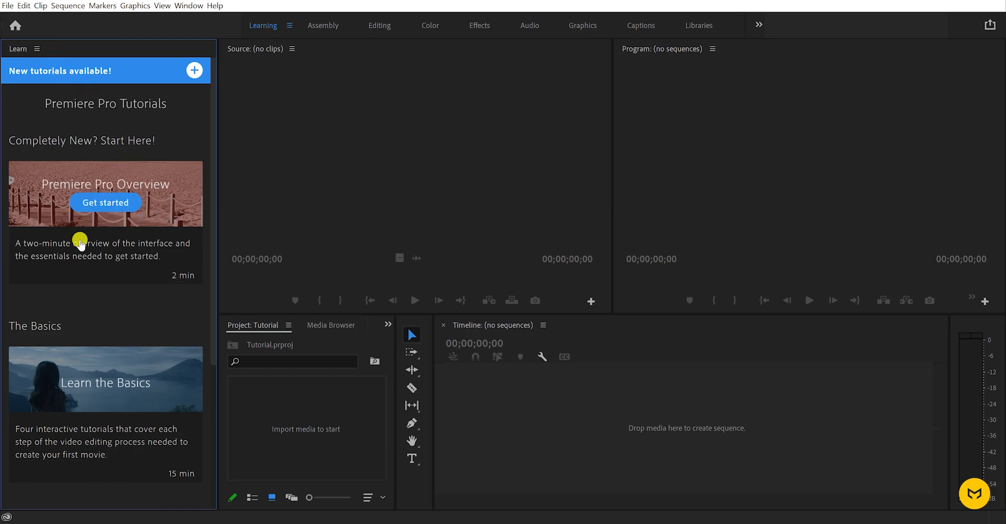
Step: Look through the tutorials in the Learn panel and close that panel
scroll(100, 251, down, 3)
scroll(121, 290, up, 3)
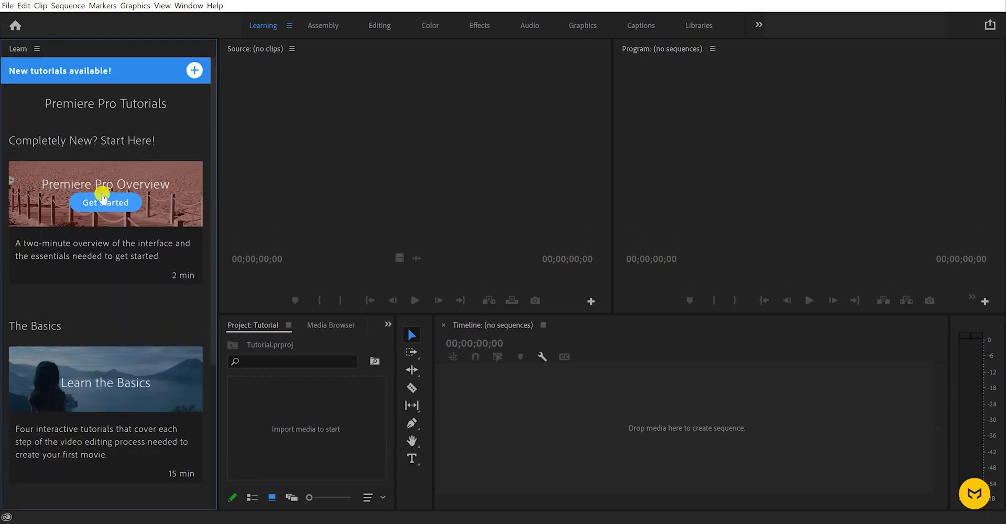
scroll(118, 246, down, 4)
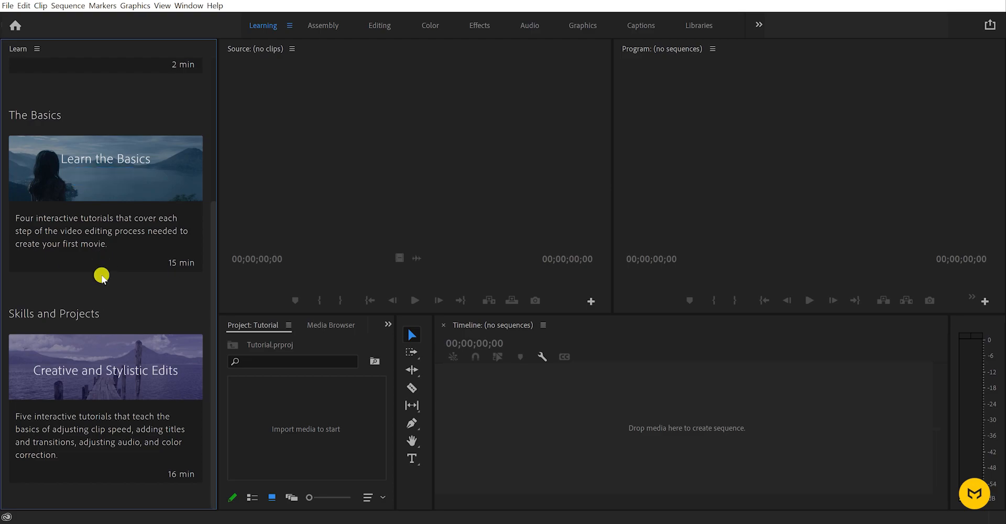
scroll(131, 309, up, 4)
click(39, 50)
click(39, 49)
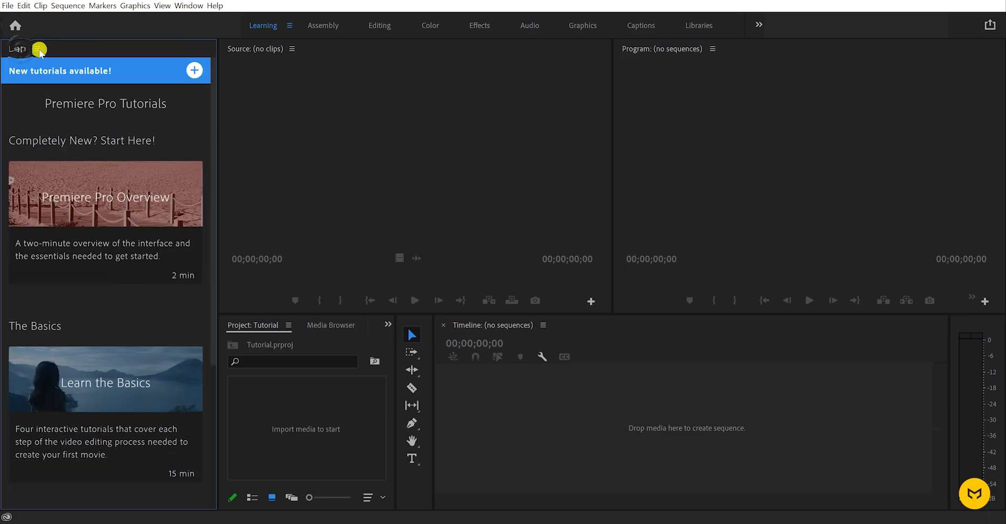
click(38, 49)
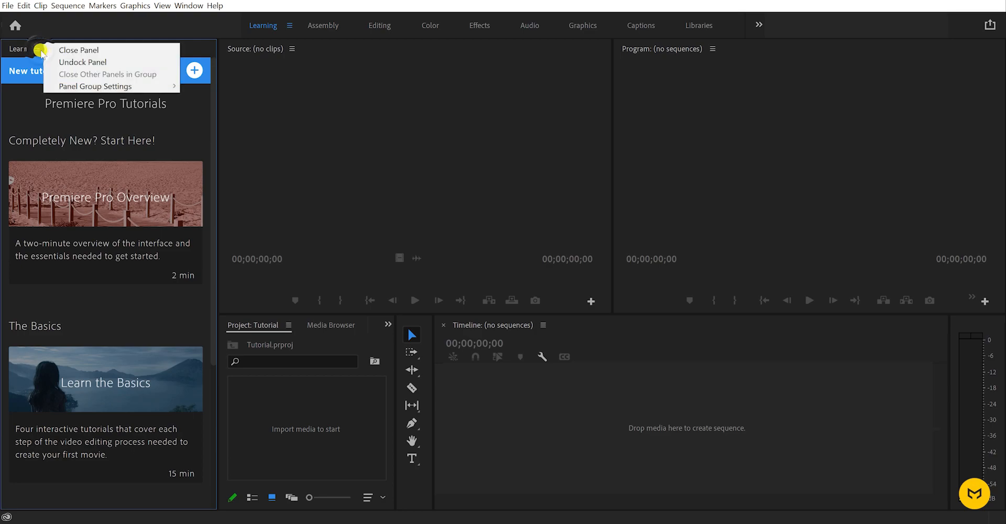
click(124, 51)
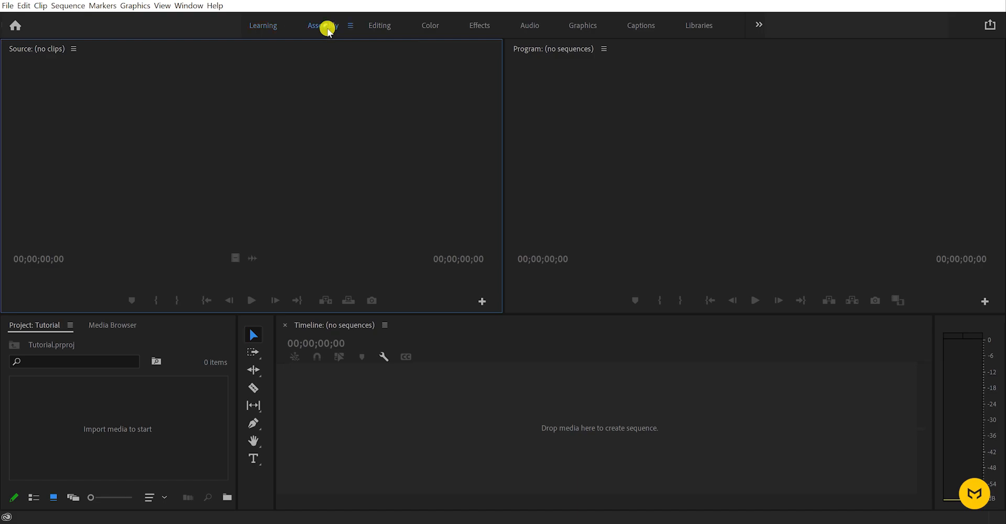
Step: View the Assembly, Editing, Color and Effects workspace layouts and return to the Learning workspace
click(323, 26)
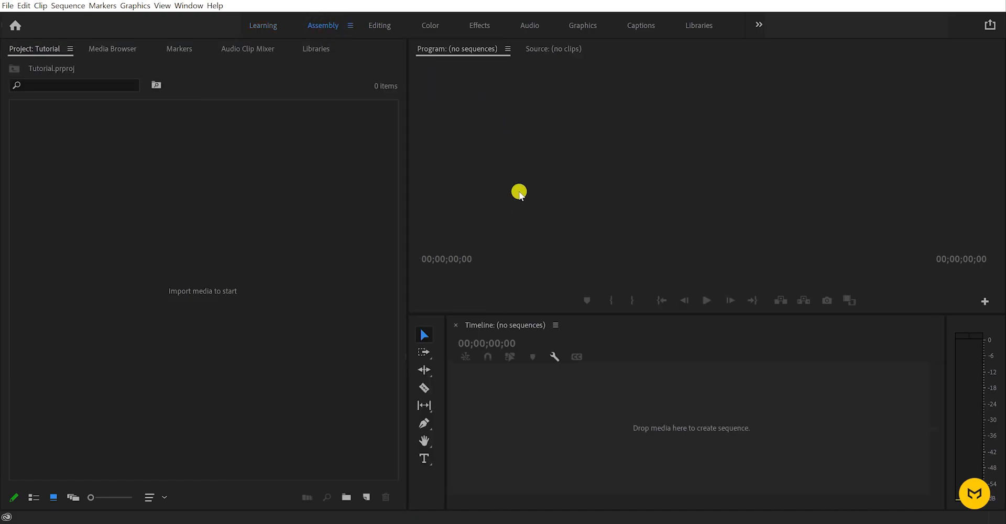
click(385, 27)
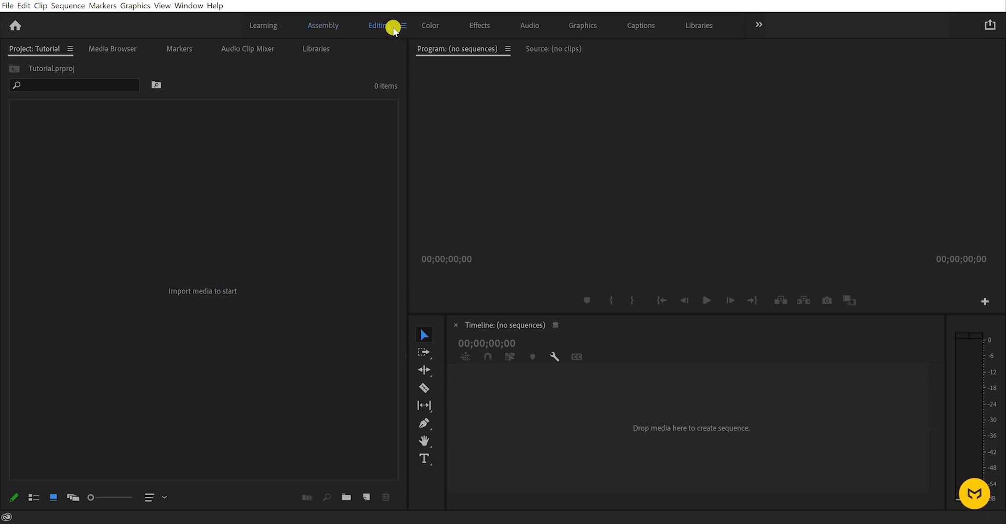
click(425, 26)
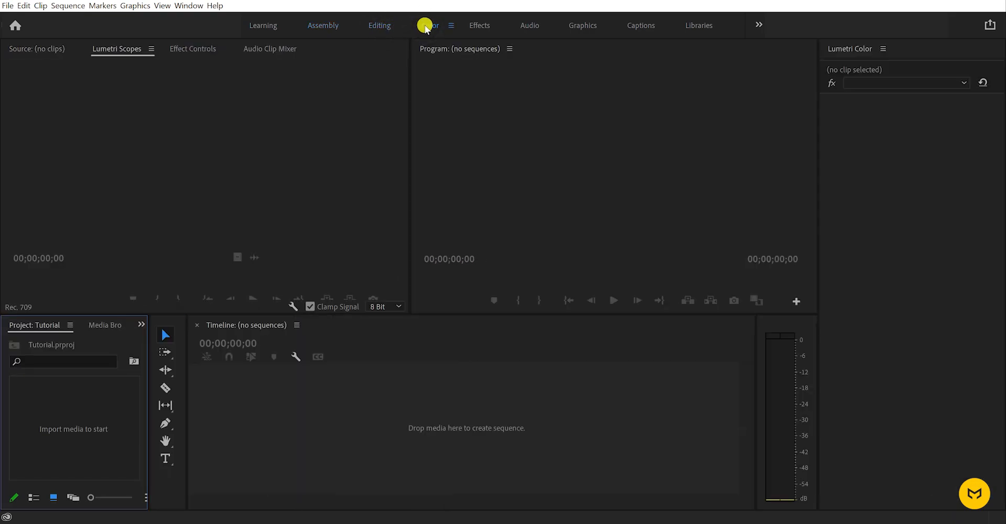
click(478, 25)
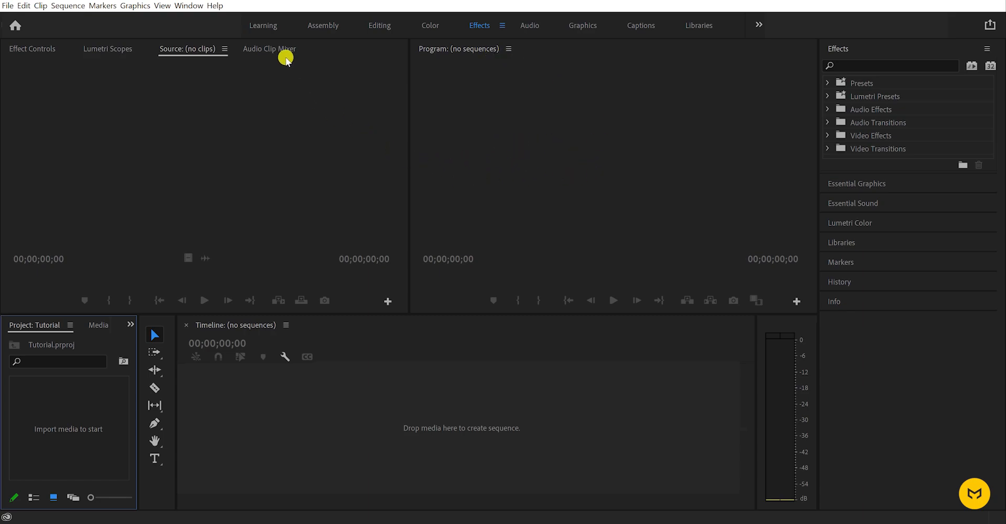
click(263, 25)
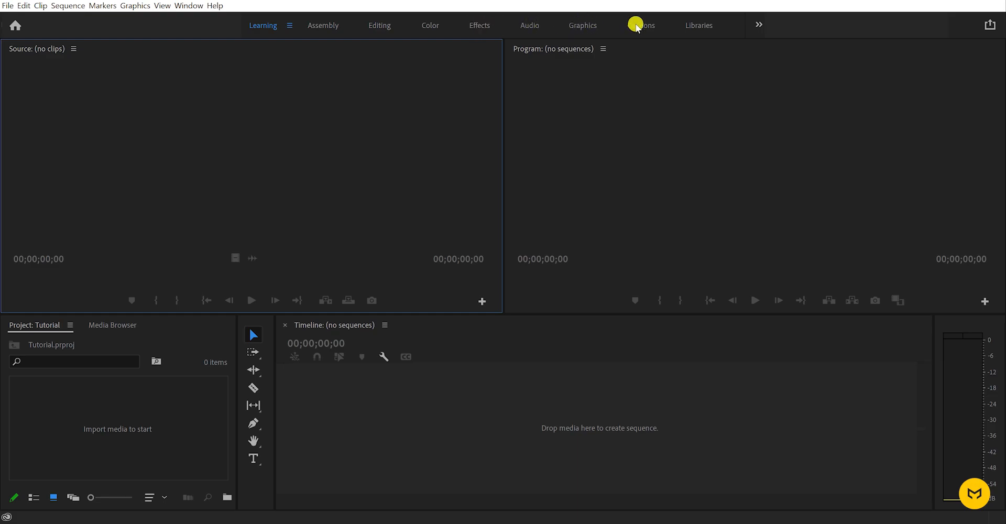
Step: Examine the list of available panels, the Program monitor, the empty Timeline and the Project panel
click(192, 7)
mouse_move(252, 21)
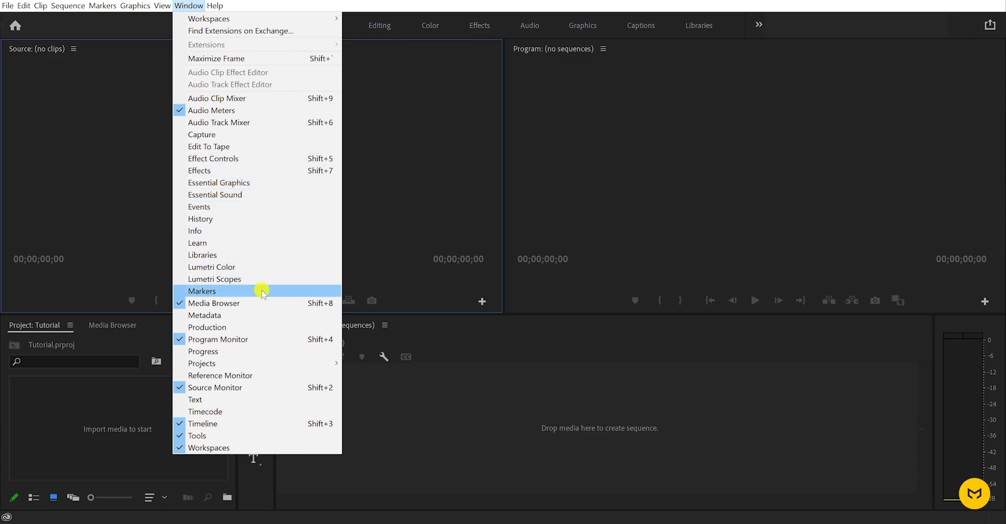
click(384, 2)
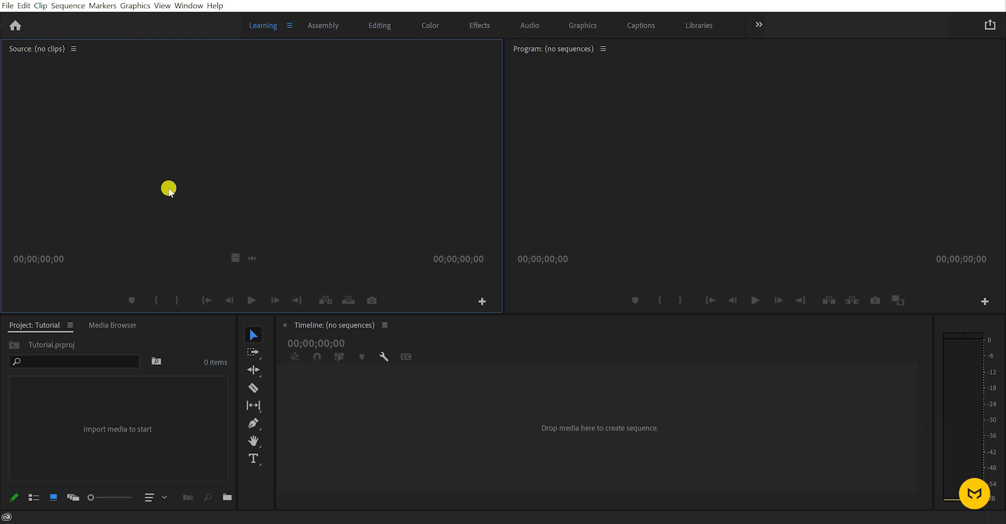
click(584, 193)
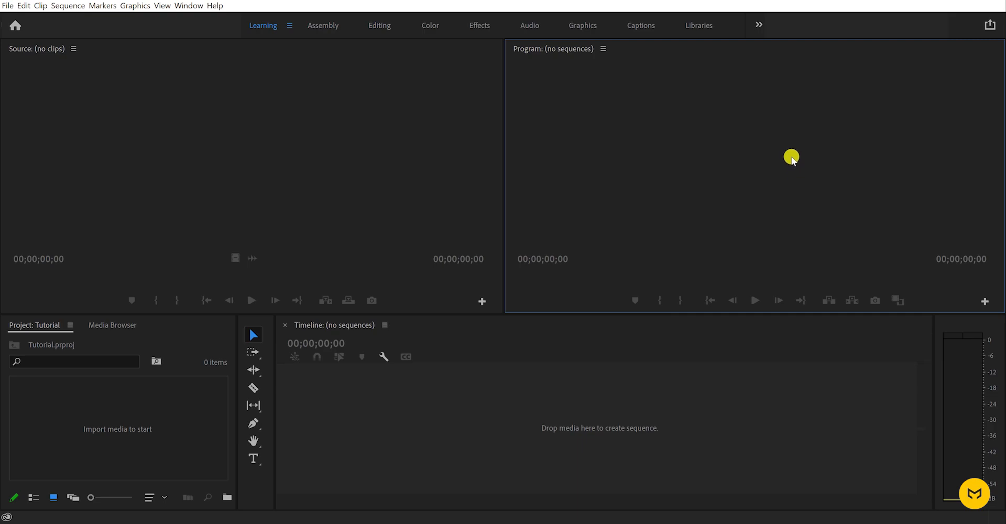
click(401, 427)
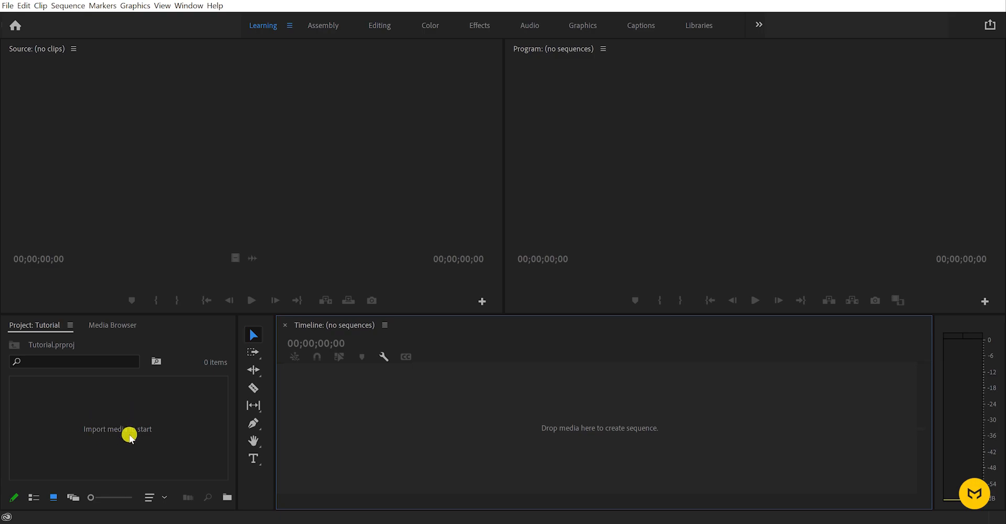
click(120, 326)
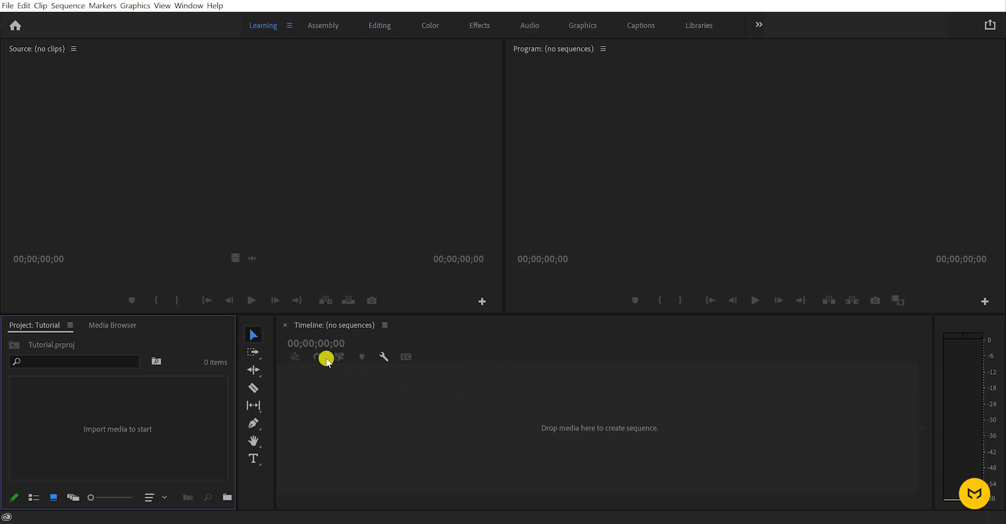
Step: Start a new sequence and expand the ARRI folder among the available sequence presets
click(6, 8)
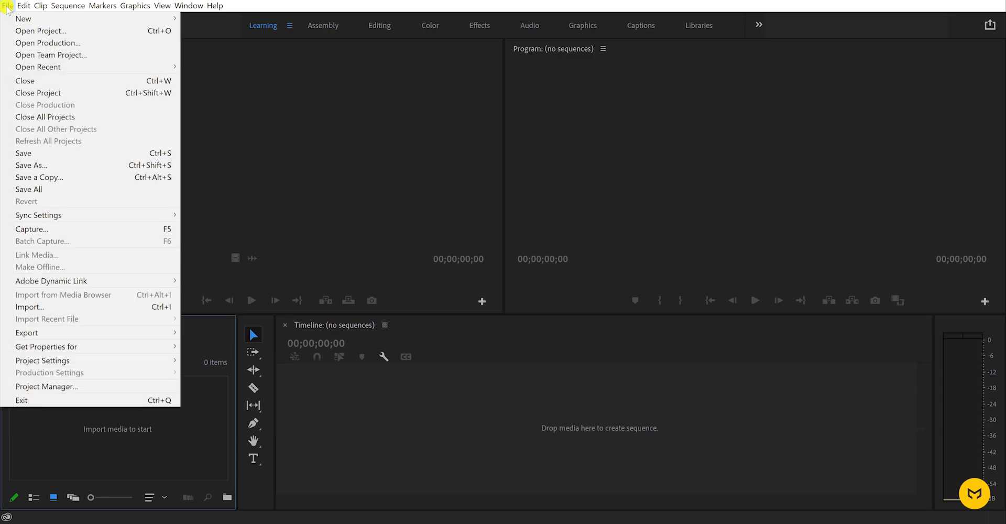
mouse_move(24, 20)
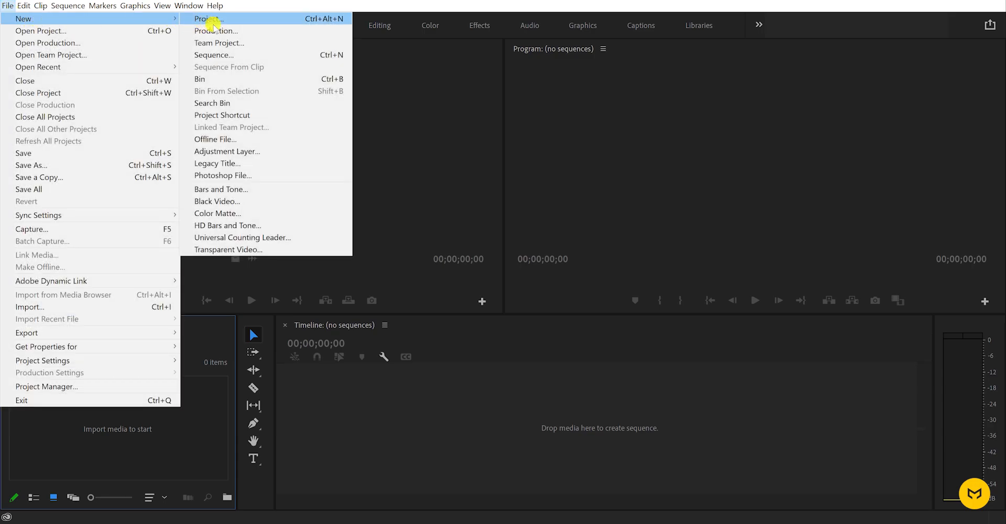
click(252, 55)
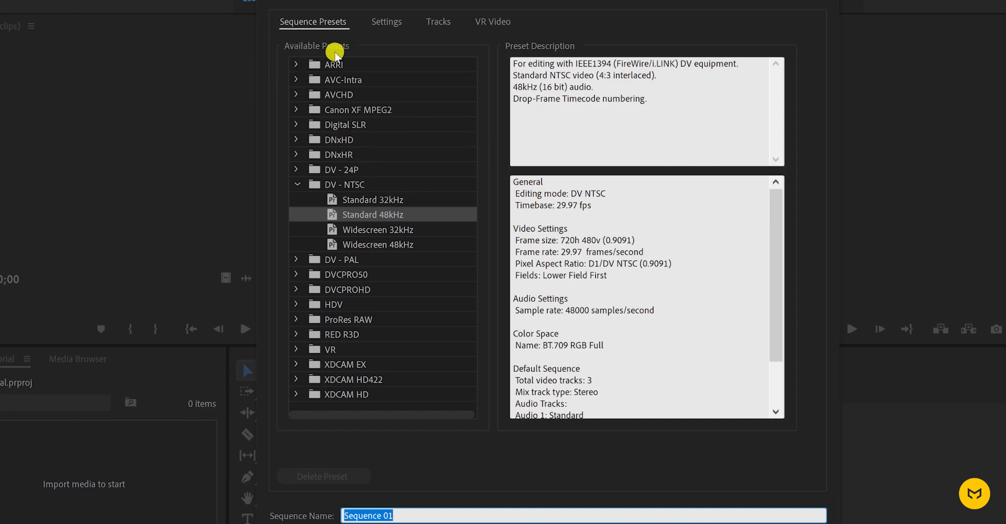
click(336, 65)
click(297, 64)
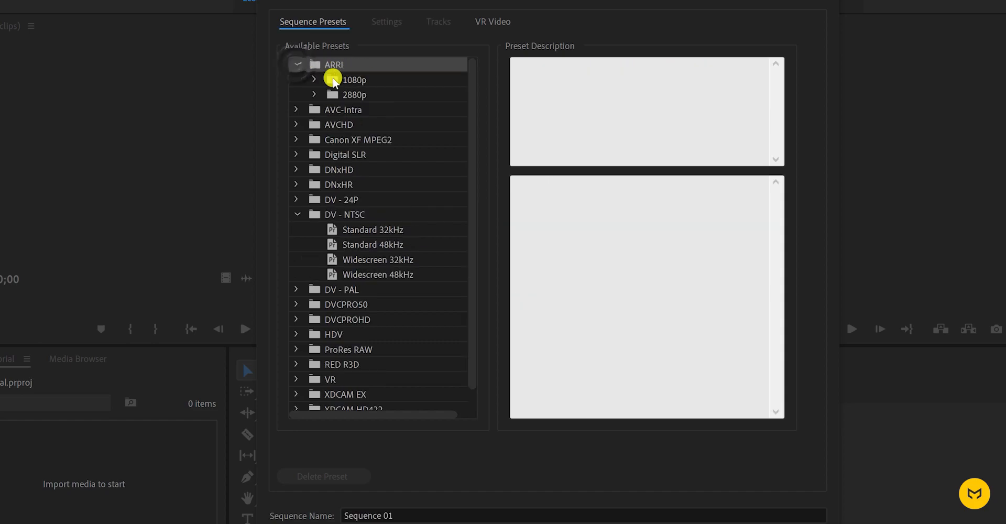
Step: Look through the sequence preset folders, including ARRI 1080p and 2880p, AVCHD, RED R3D and HDV
click(335, 80)
click(351, 96)
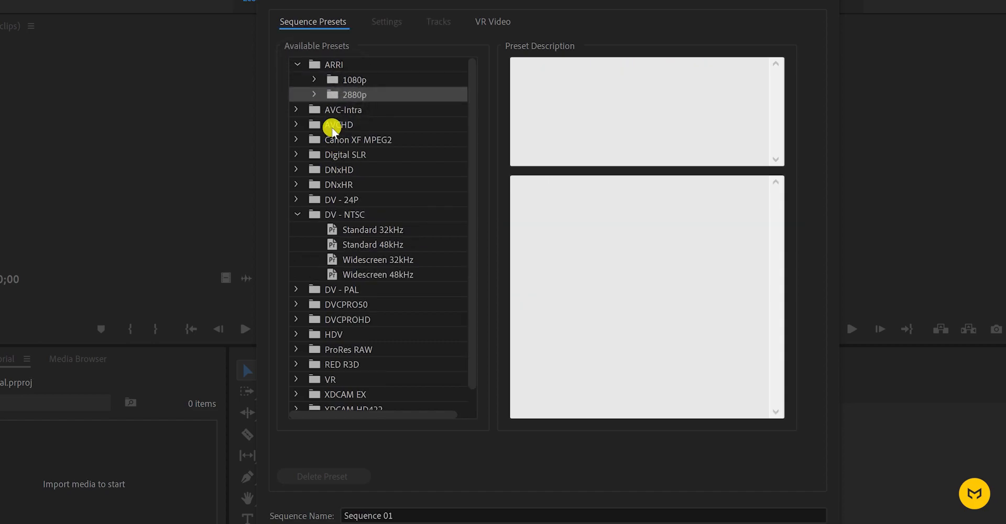
click(331, 127)
scroll(360, 333, down, 1)
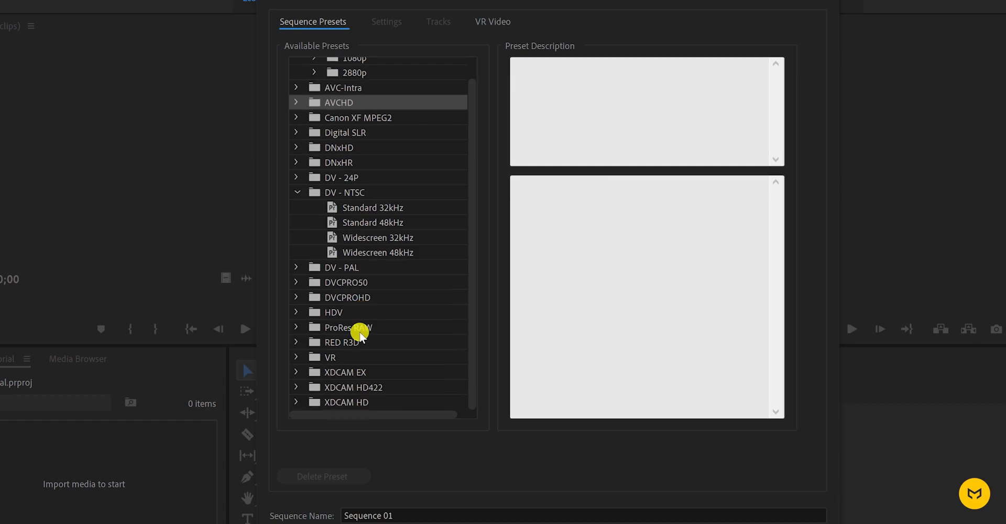
click(354, 342)
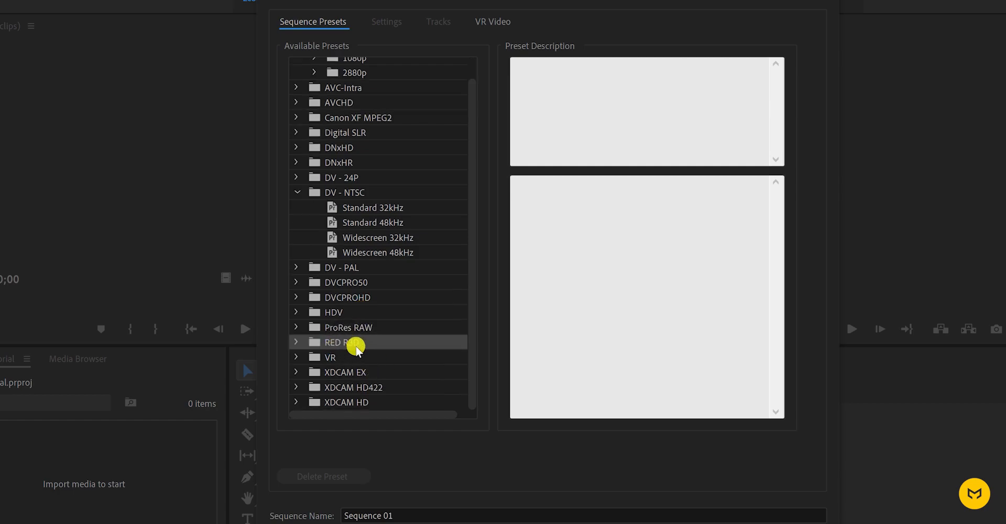
click(334, 314)
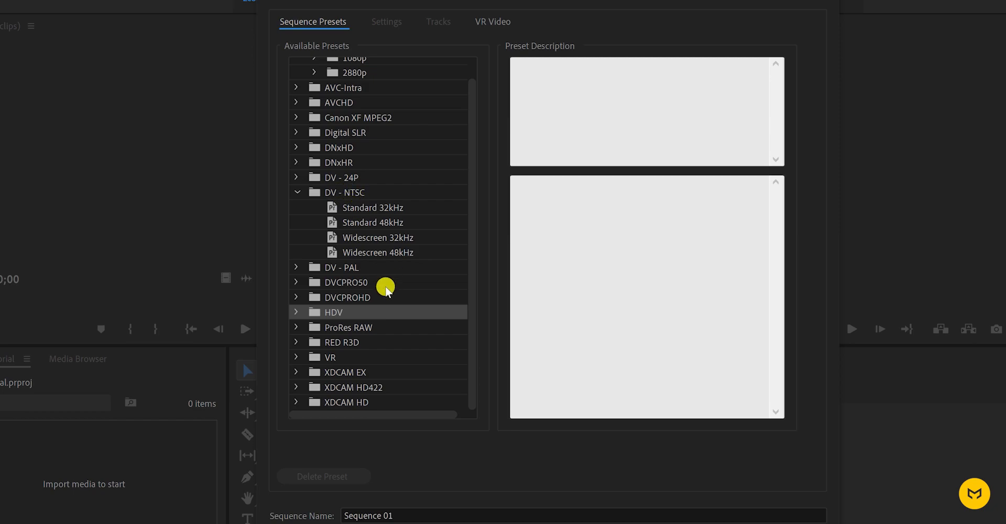
scroll(385, 291, up, 1)
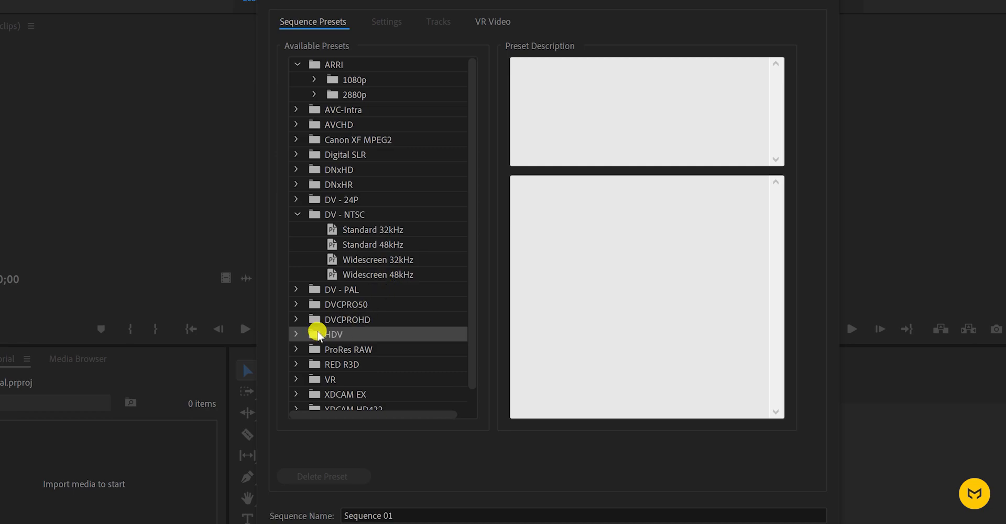
Step: Select the HDV 1080i25 (50i) preset from the HDV folder and show its detailed sequence settings
click(297, 334)
scroll(386, 353, down, 3)
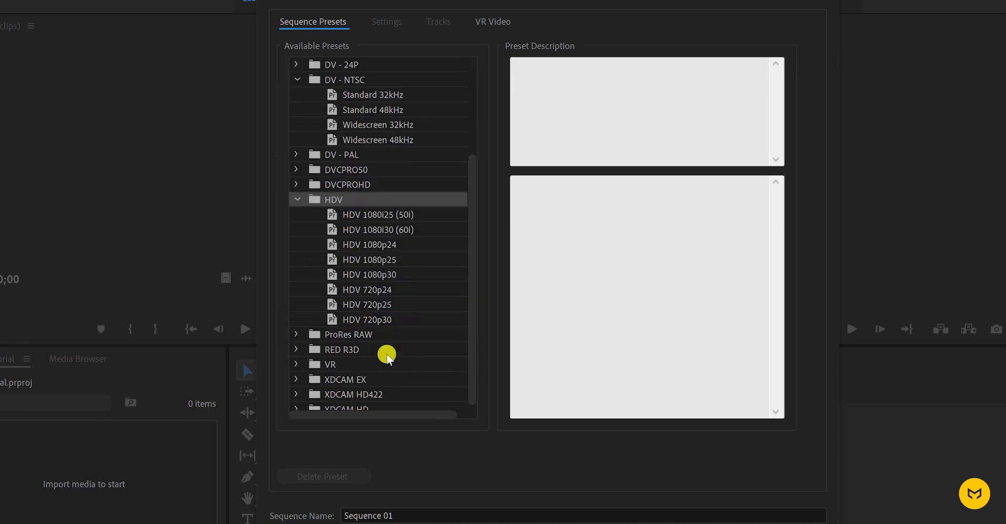
click(373, 215)
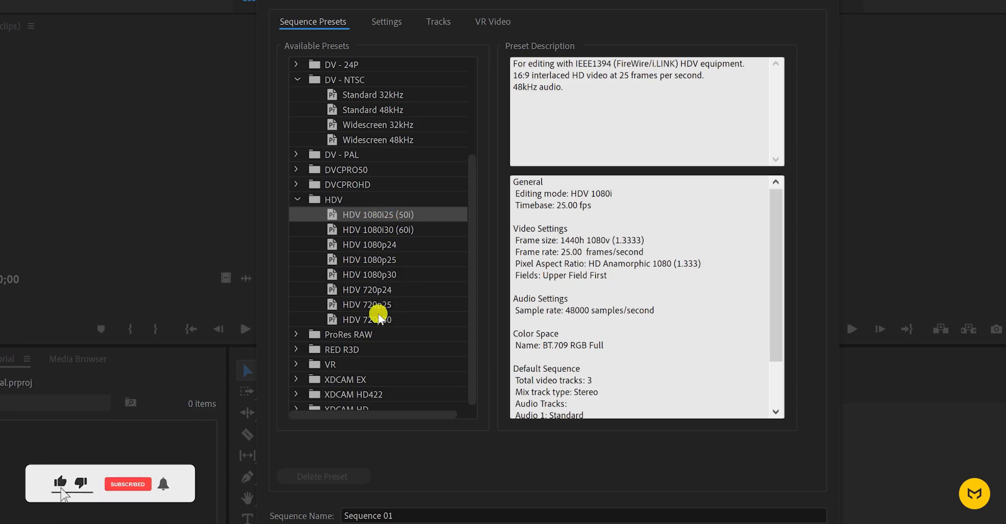
click(386, 22)
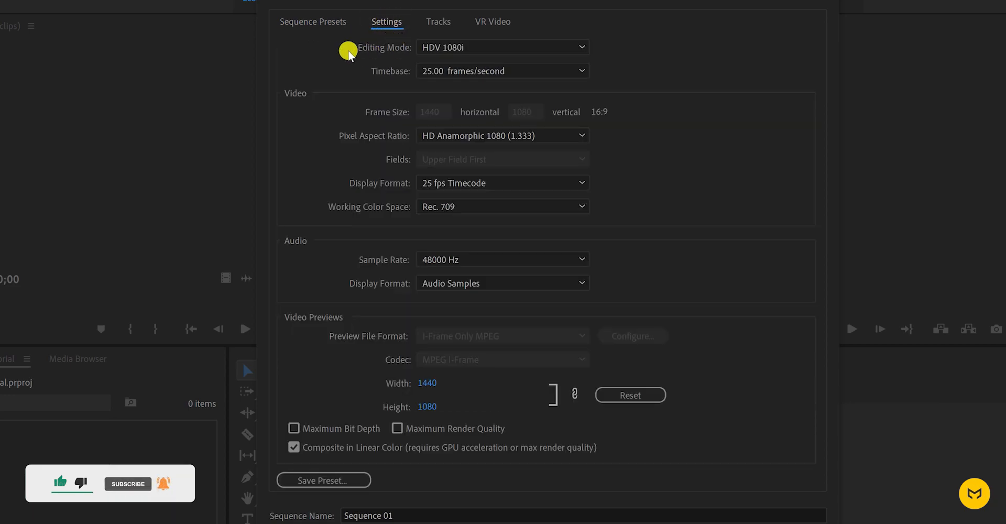
Step: Set the new sequence's editing mode to Custom and its timebase to 30.00 frames/second
click(466, 47)
scroll(499, 321, up, 5)
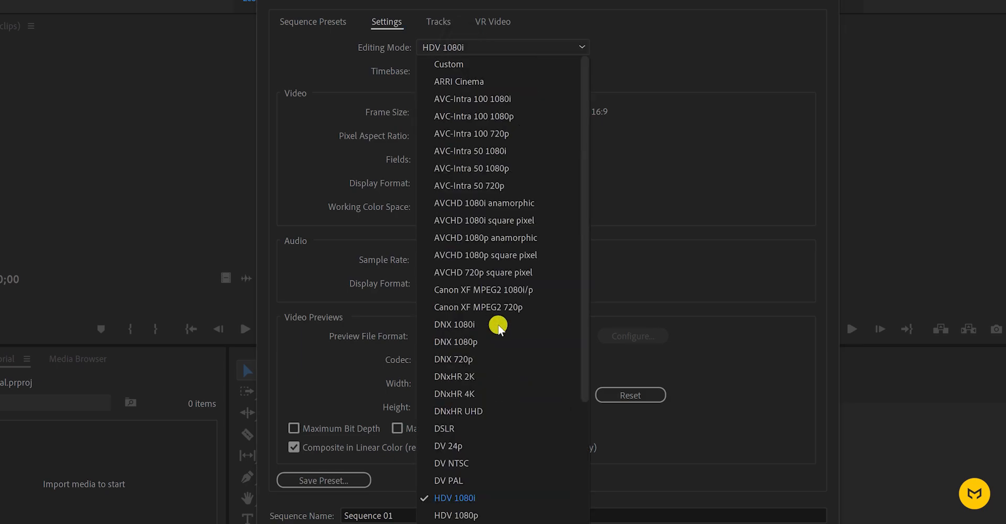
scroll(499, 326, down, 6)
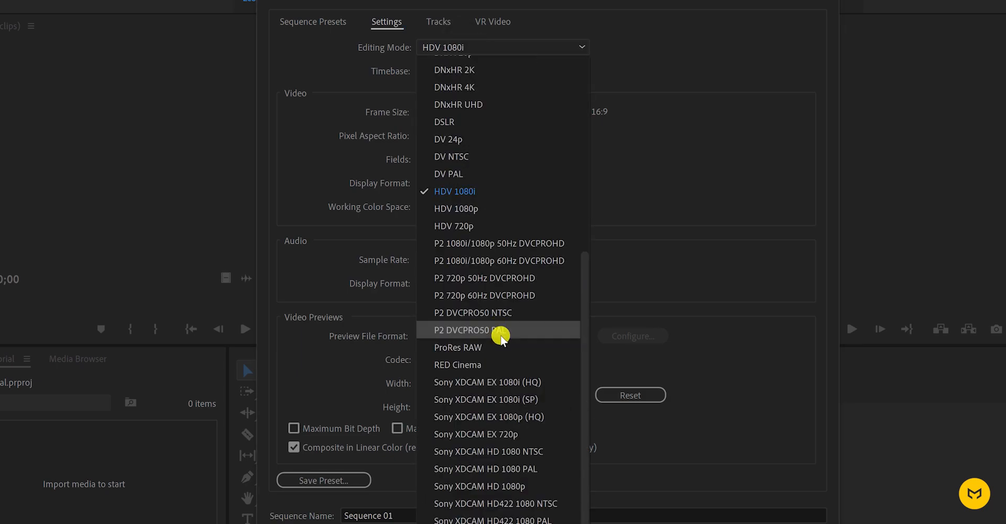
scroll(498, 329, up, 6)
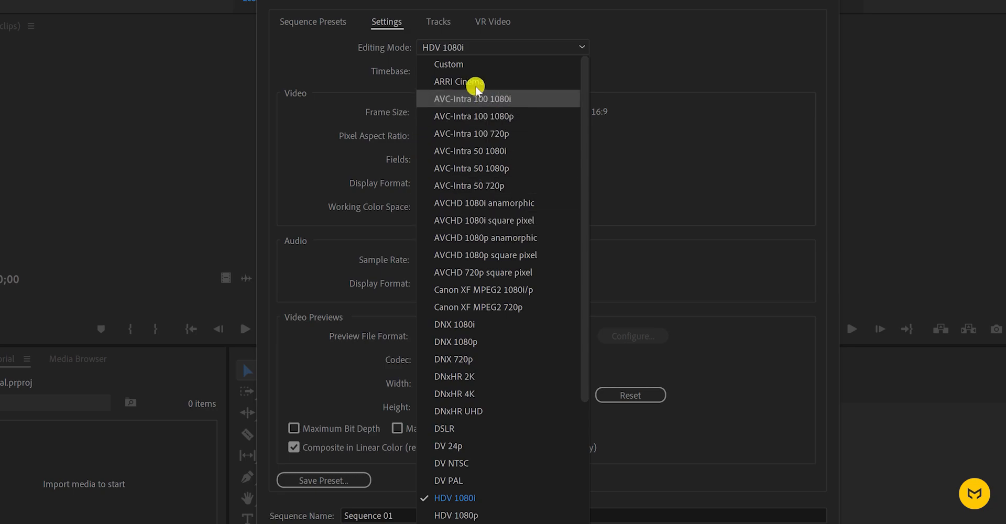
click(460, 65)
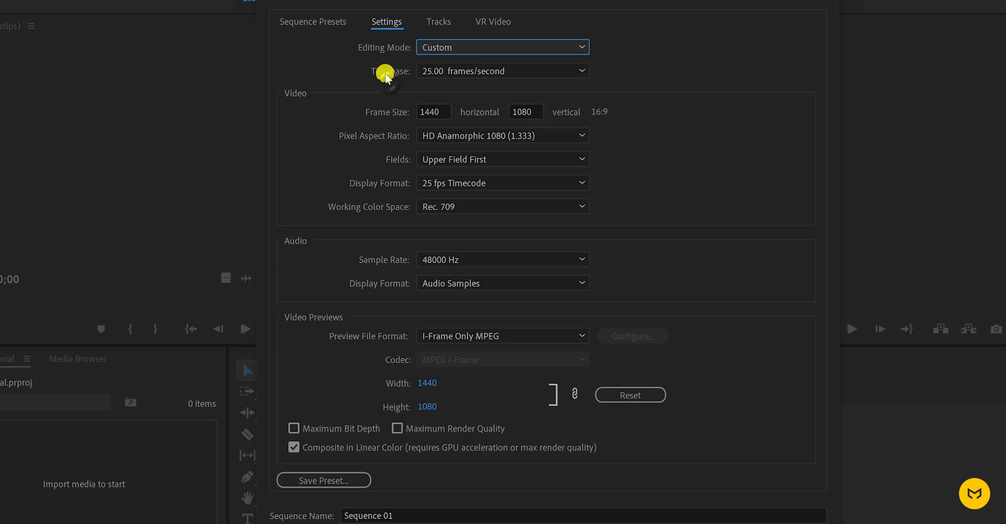
click(488, 72)
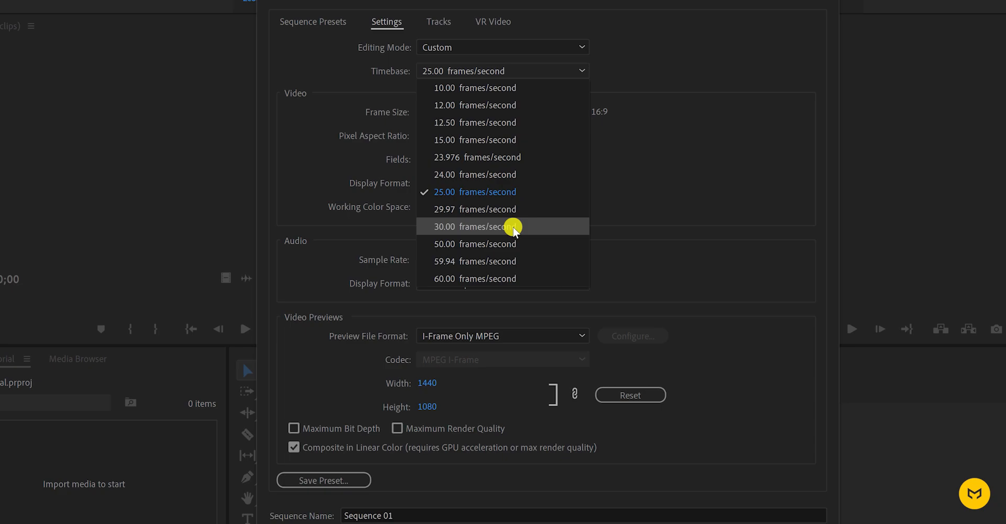
click(514, 227)
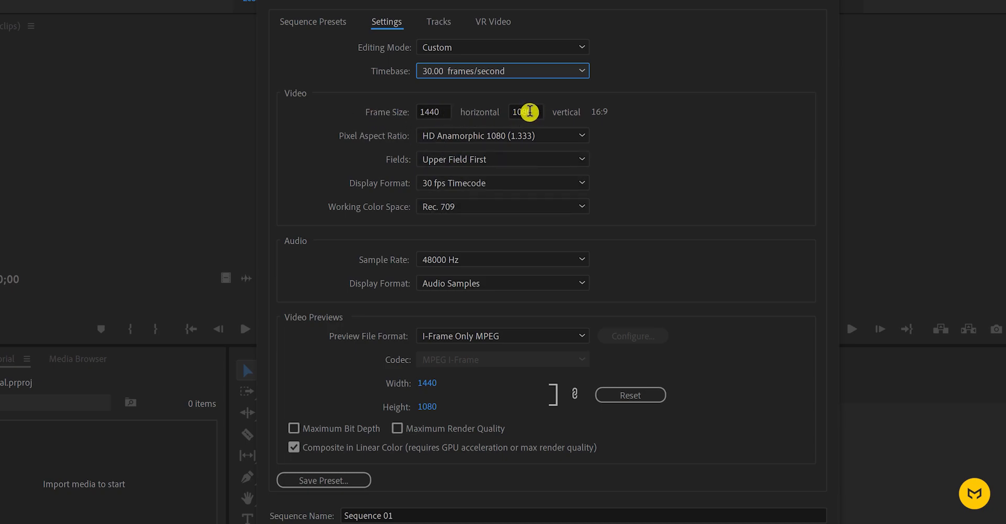
Step: Set the sequence's frame size to 1920 horizontal by 1080 vertical with a pixel aspect ratio of Square Pixels (1.0)
click(444, 112)
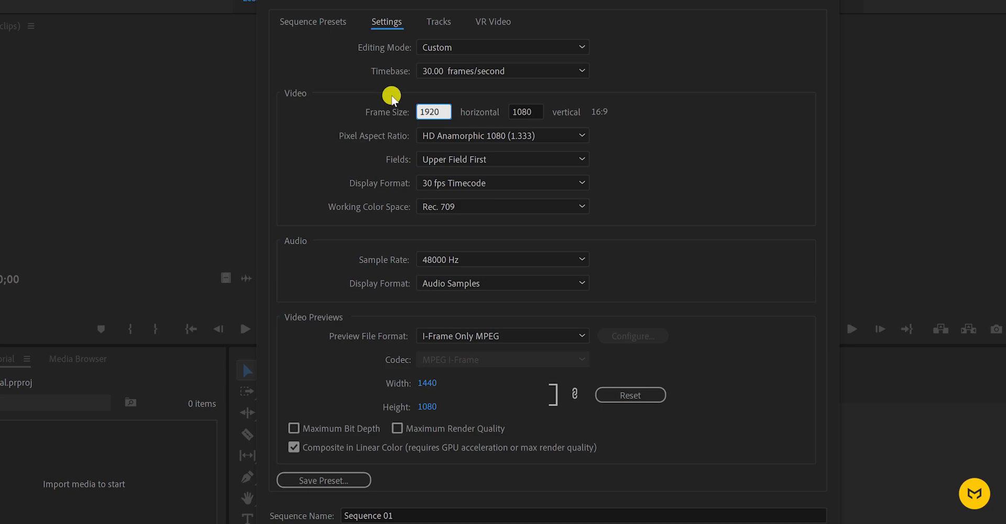
click(522, 112)
click(502, 102)
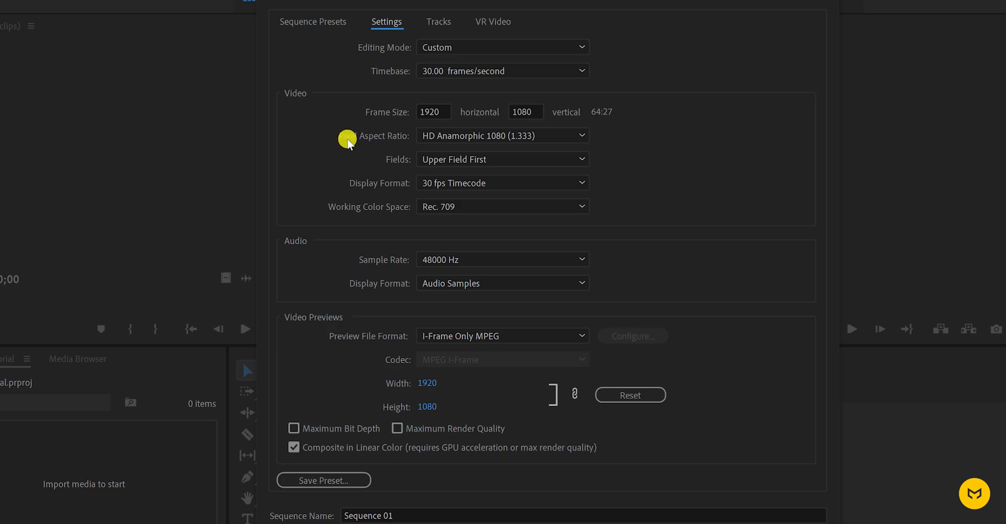
click(522, 135)
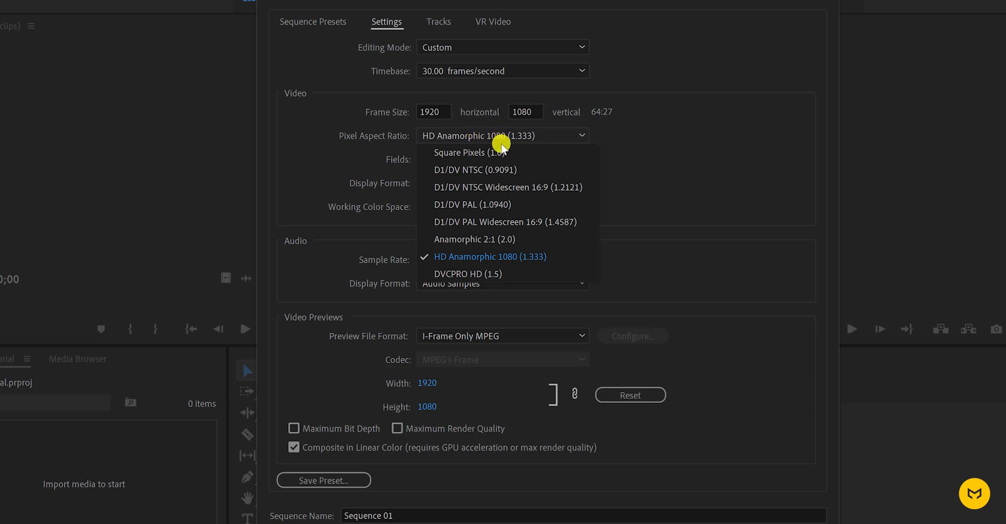
click(523, 152)
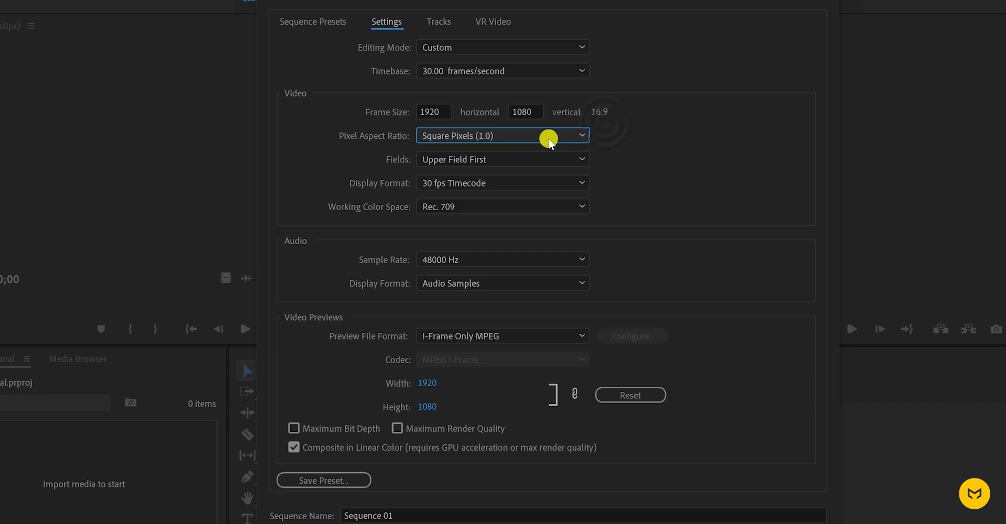
Step: Set the sequence's video fields to No Fields (Progressive Scan)
click(496, 161)
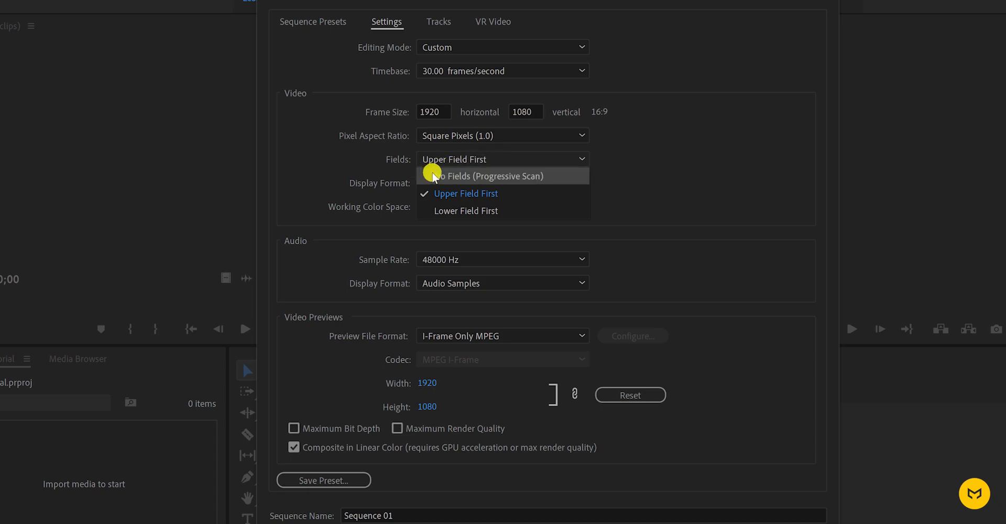
click(545, 176)
click(521, 160)
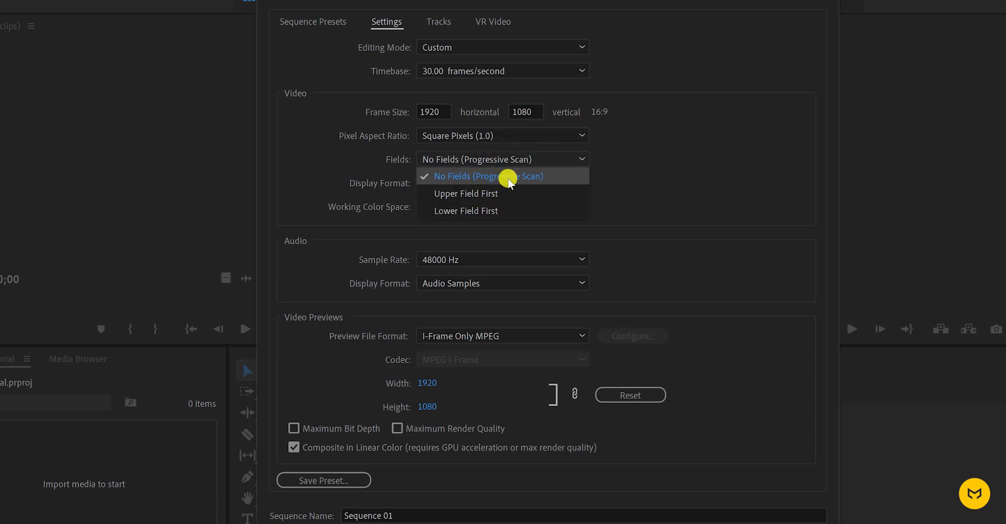
click(496, 176)
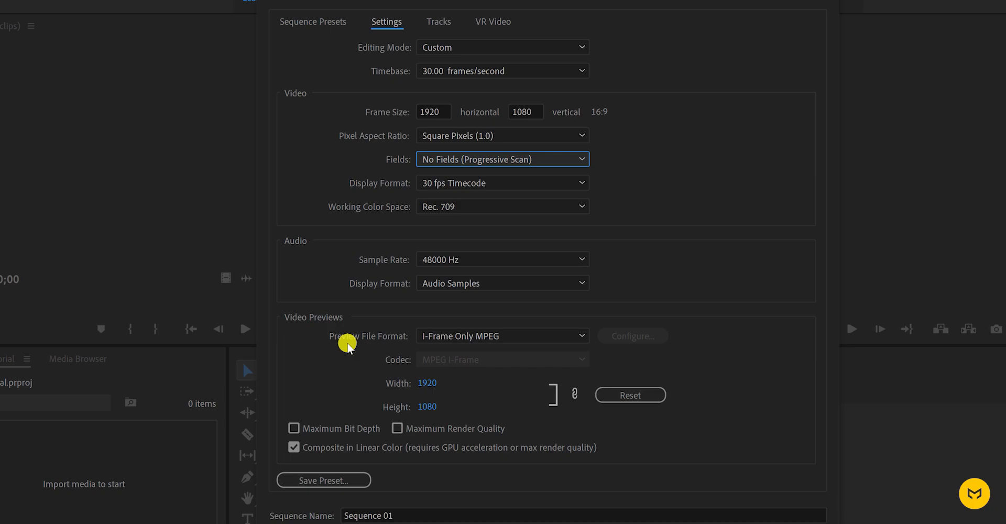
Step: Name the sequence First Class and create it with the custom settings
click(418, 514)
drag(418, 515, 330, 515)
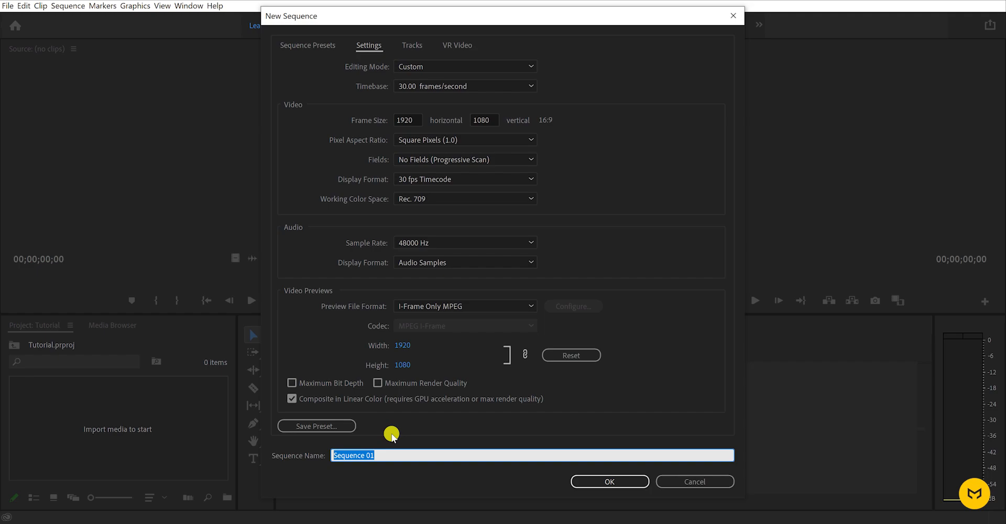
text(First Class)
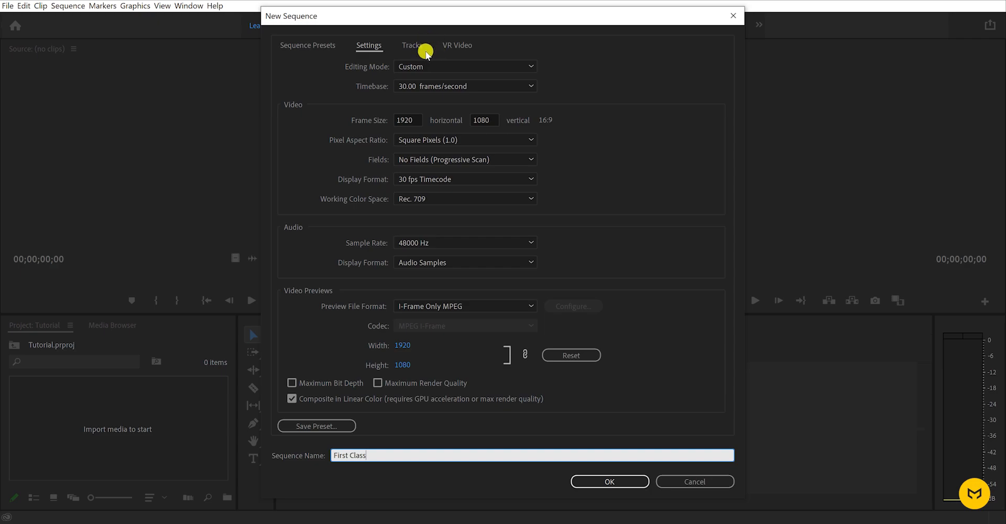
click(622, 479)
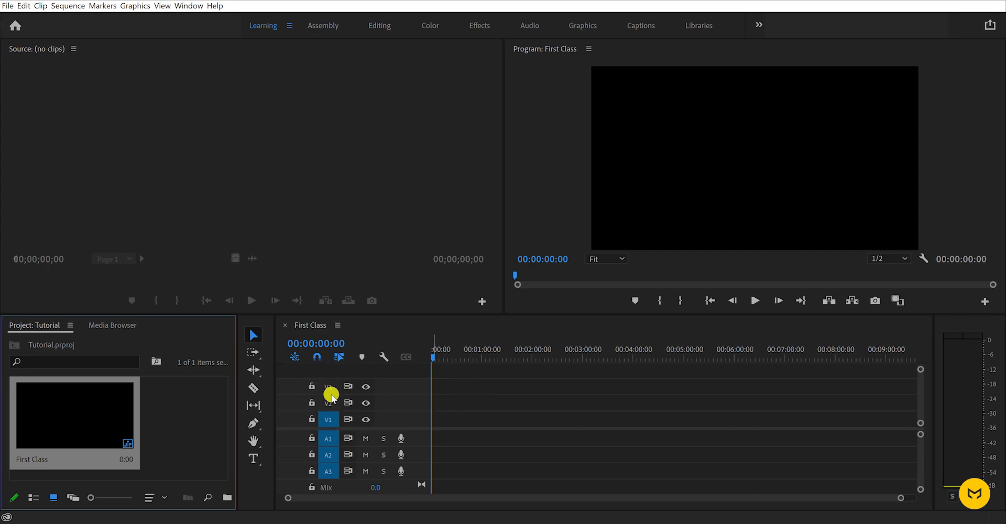
Step: Add a video track above V3, plus 100 video tracks after Video 4 and one standard audio track after Audio 3
right_click(397, 388)
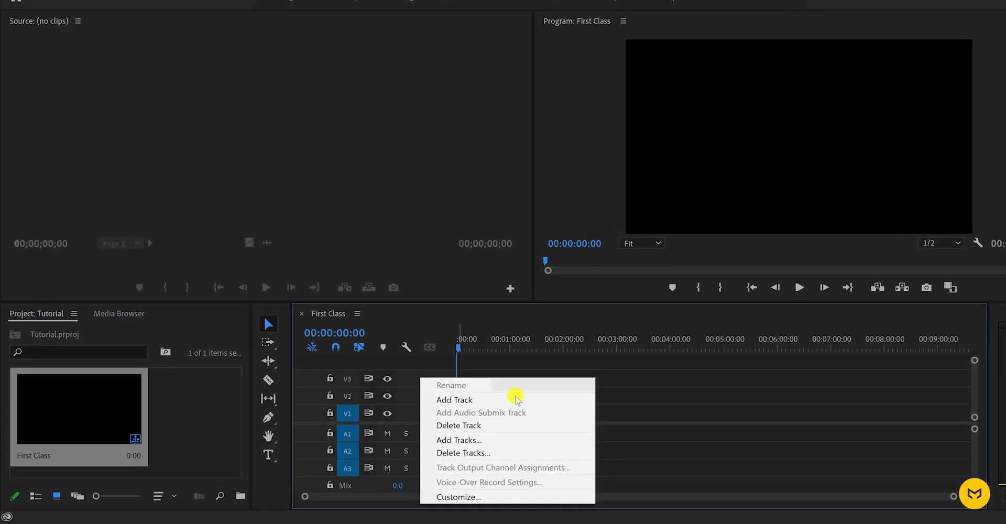
click(542, 390)
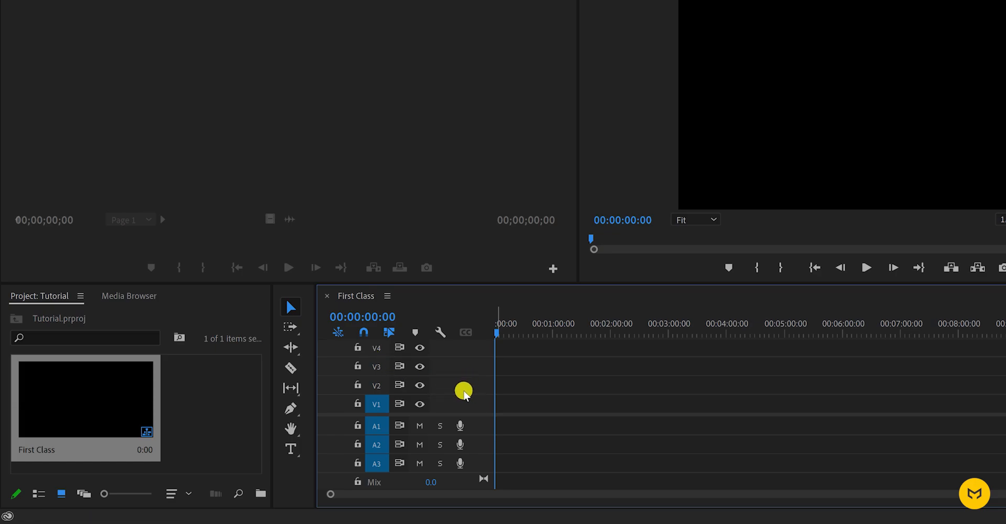
right_click(445, 348)
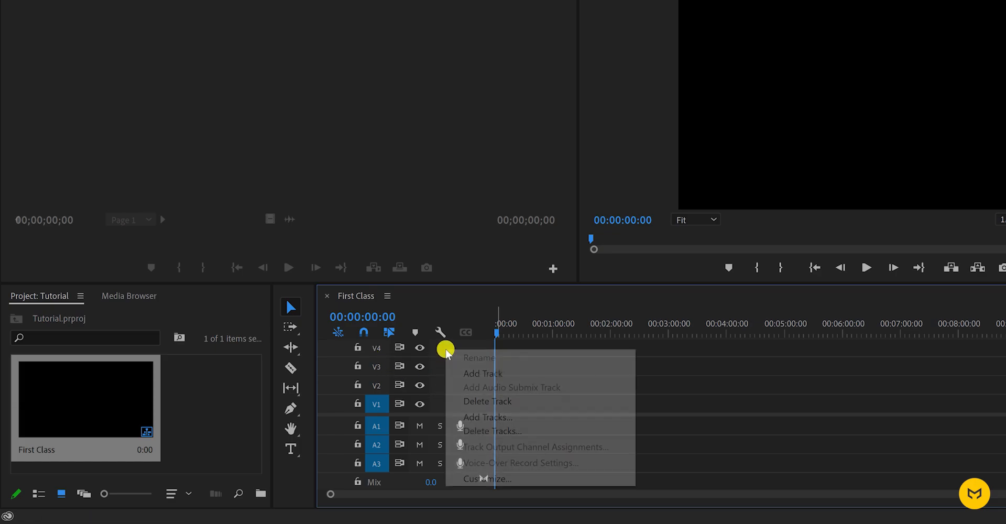
click(535, 418)
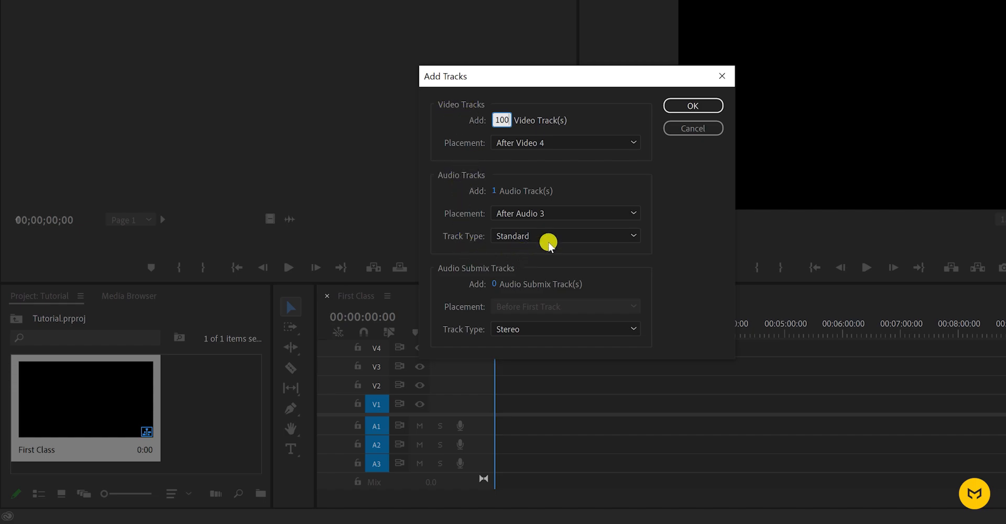
click(692, 107)
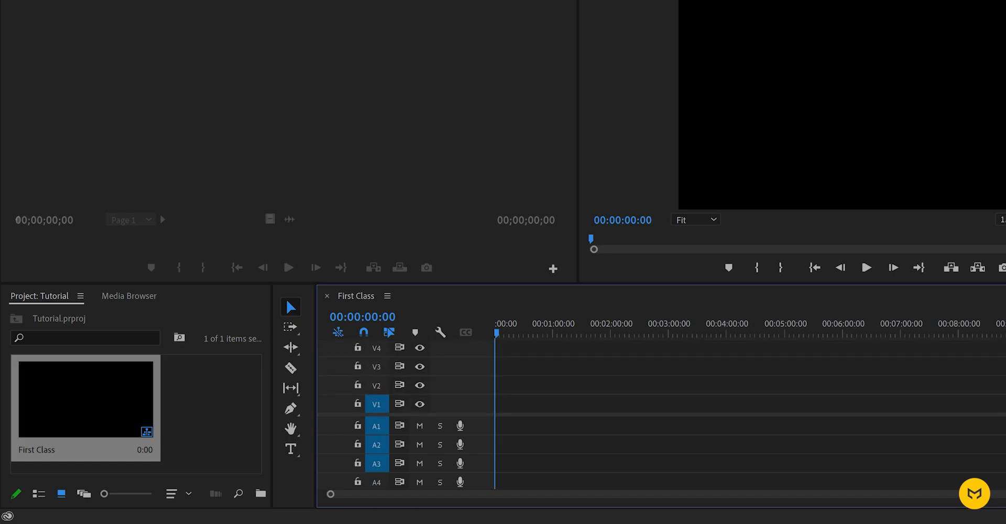
Step: Look through the added tracks in the First Class sequence and undo the track additions
scroll(681, 376, up, 15)
scroll(681, 376, down, 15)
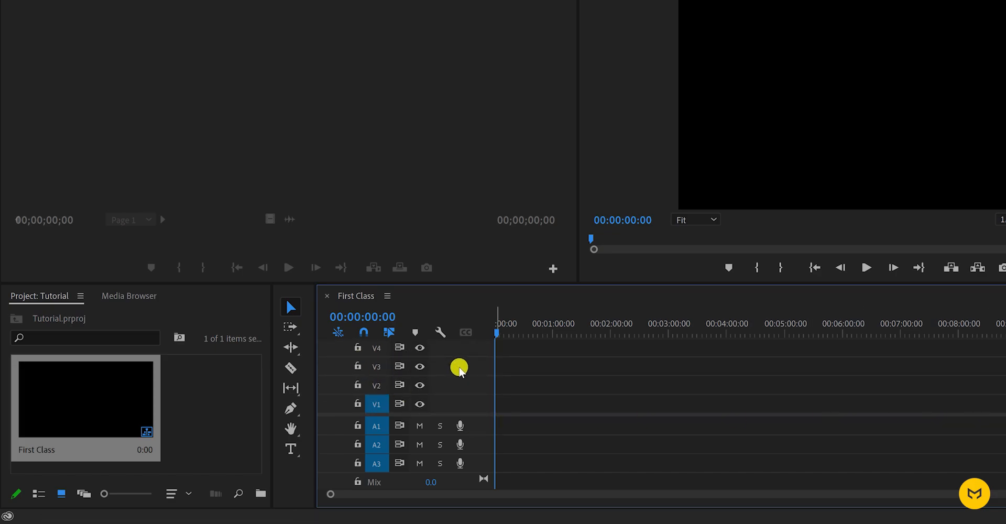
key(ctrl+z)
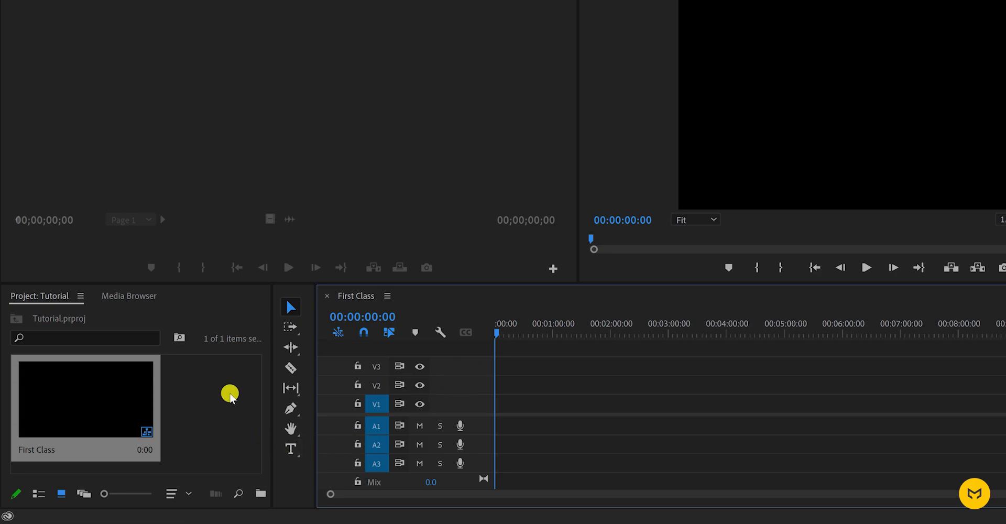
right_click(212, 398)
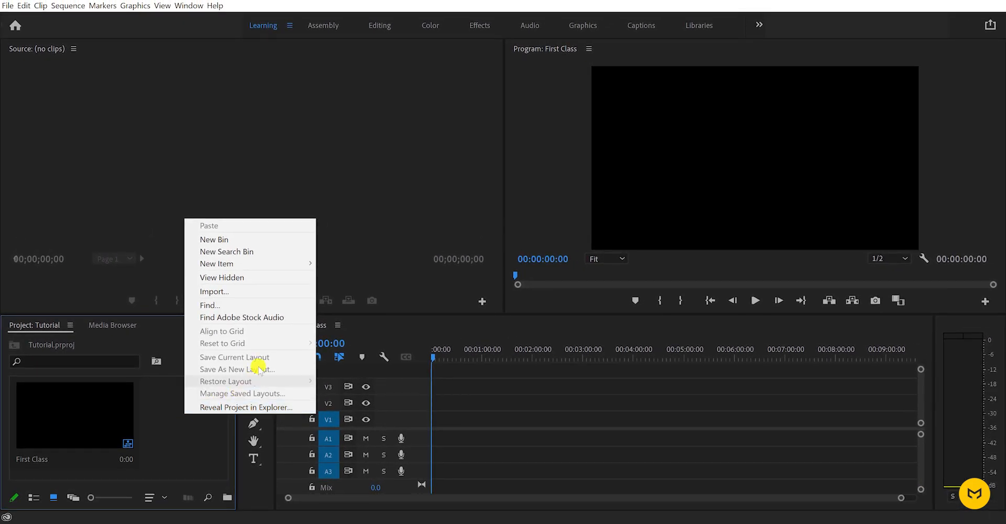
click(238, 291)
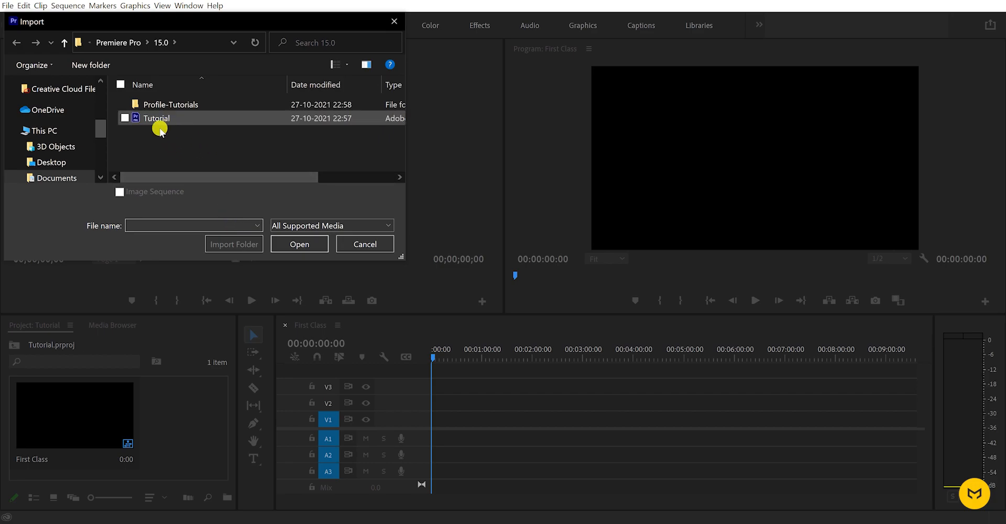
click(362, 243)
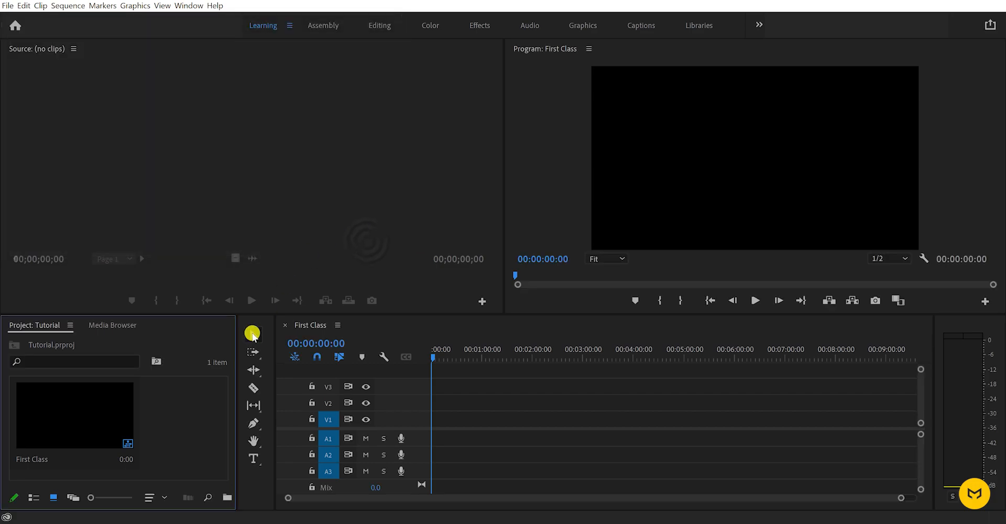
Step: Import the Video_02 clip from the Premiere Pro folder on the Desktop into the project
double_click(185, 417)
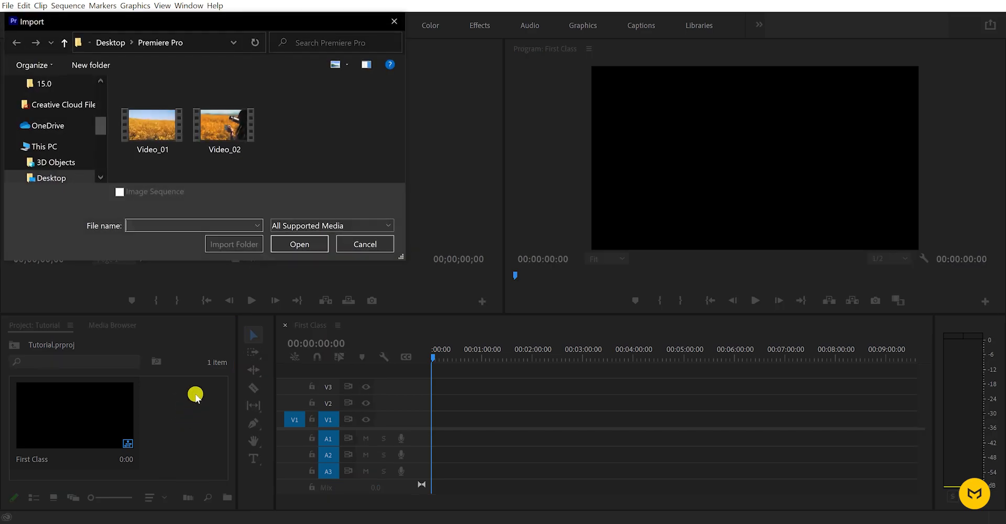
click(152, 132)
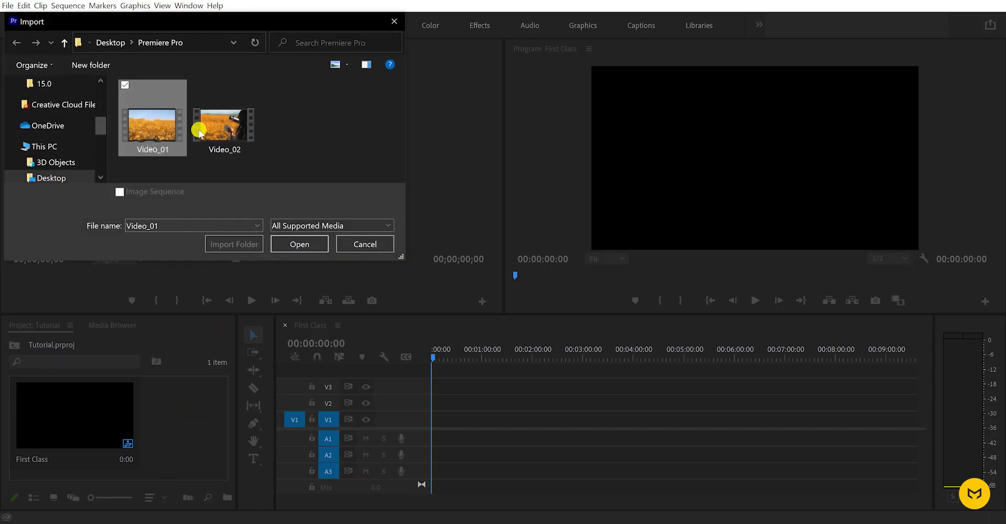
click(218, 134)
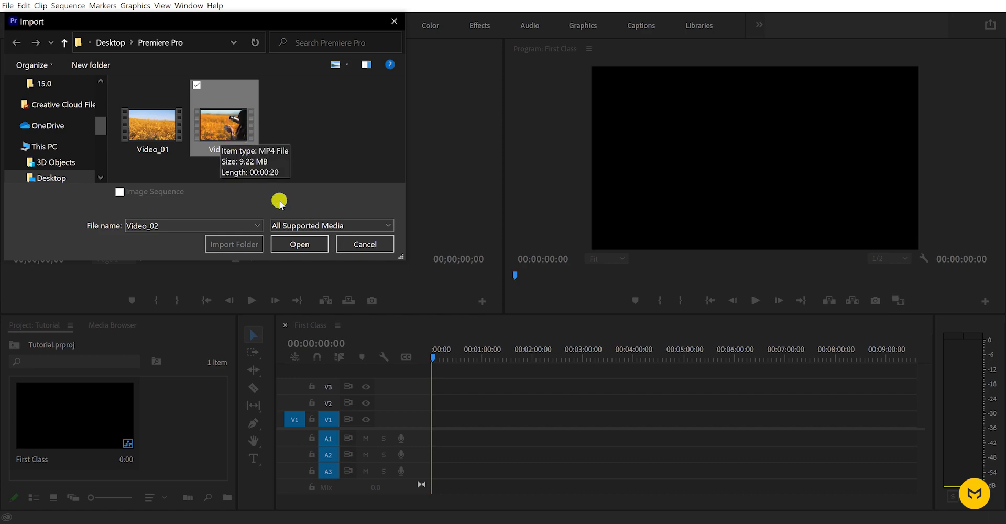
click(299, 244)
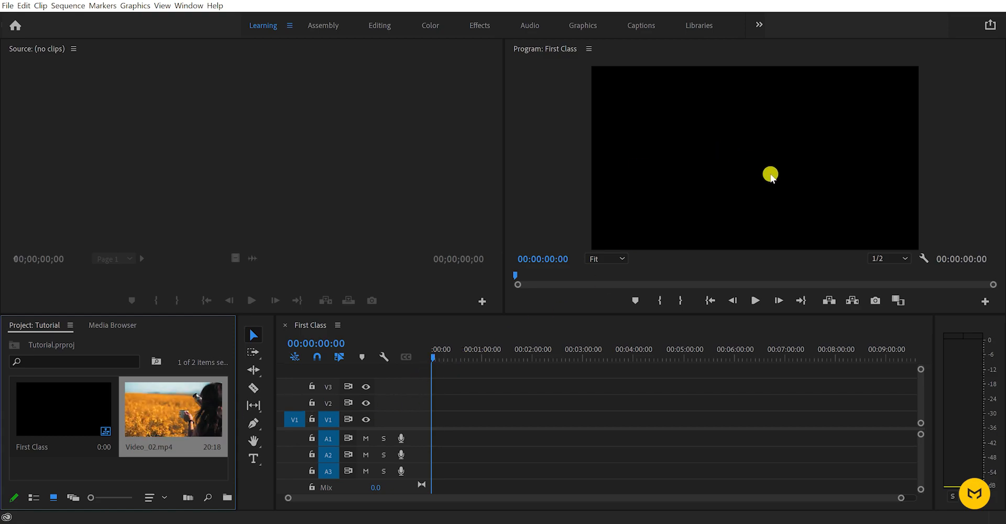
Step: Open Video_02.mp4 in the Source monitor and scrub through its opening seconds to 00:00:03:23
drag(459, 361, 419, 367)
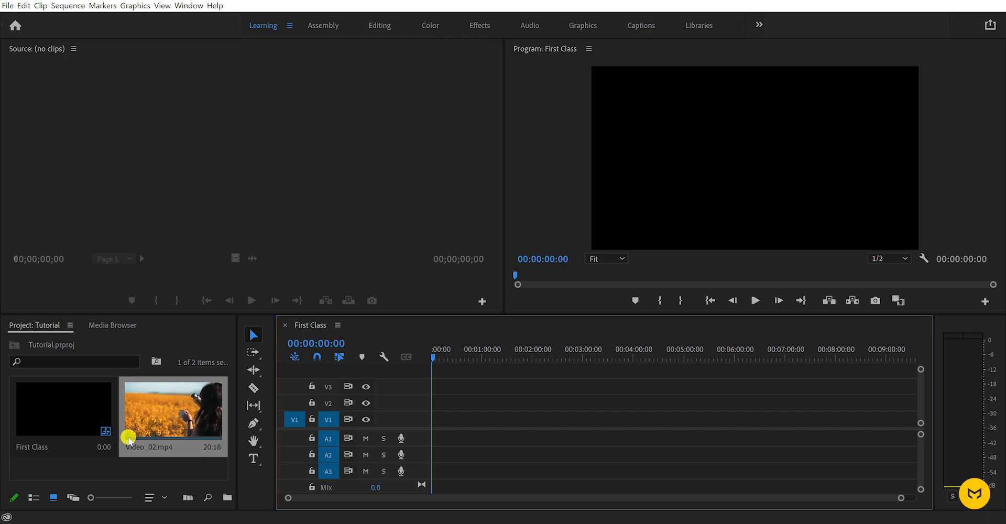
click(156, 418)
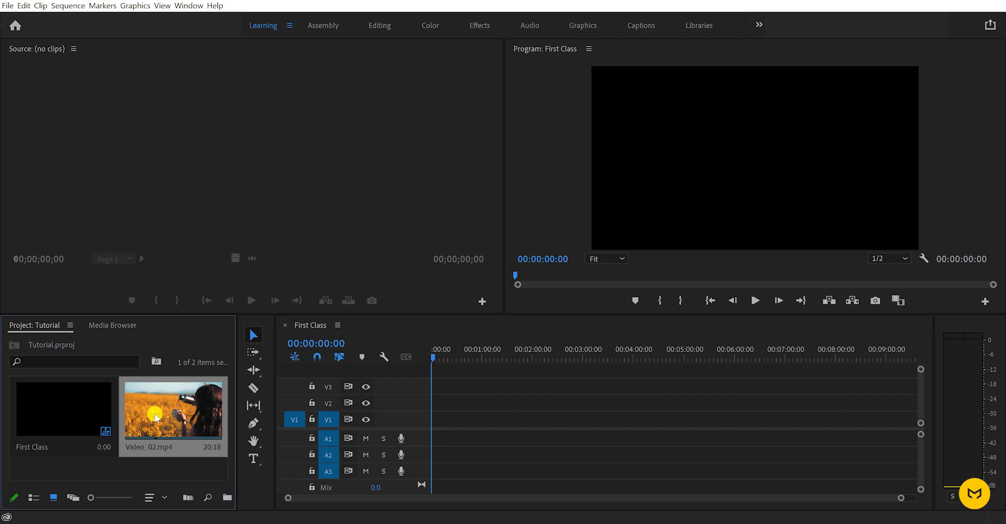
double_click(155, 417)
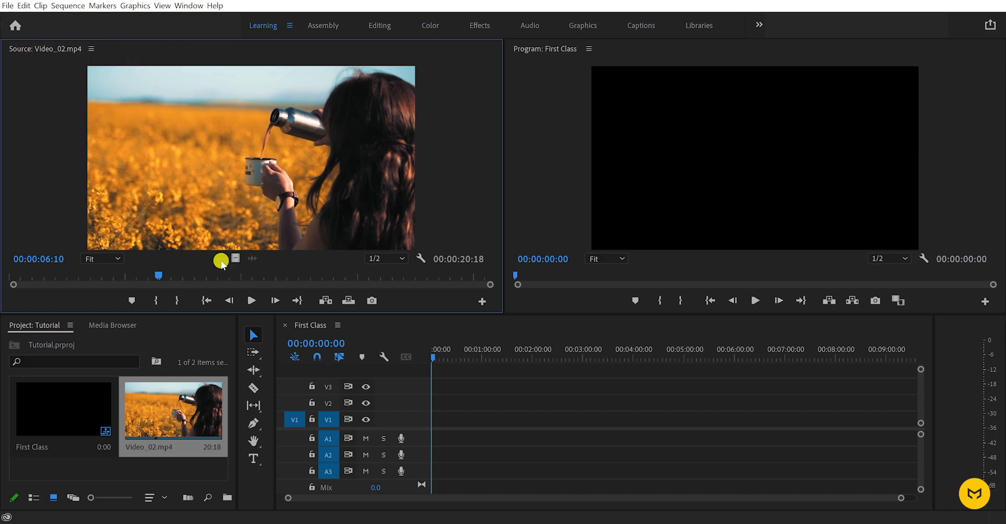
drag(160, 272, 84, 279)
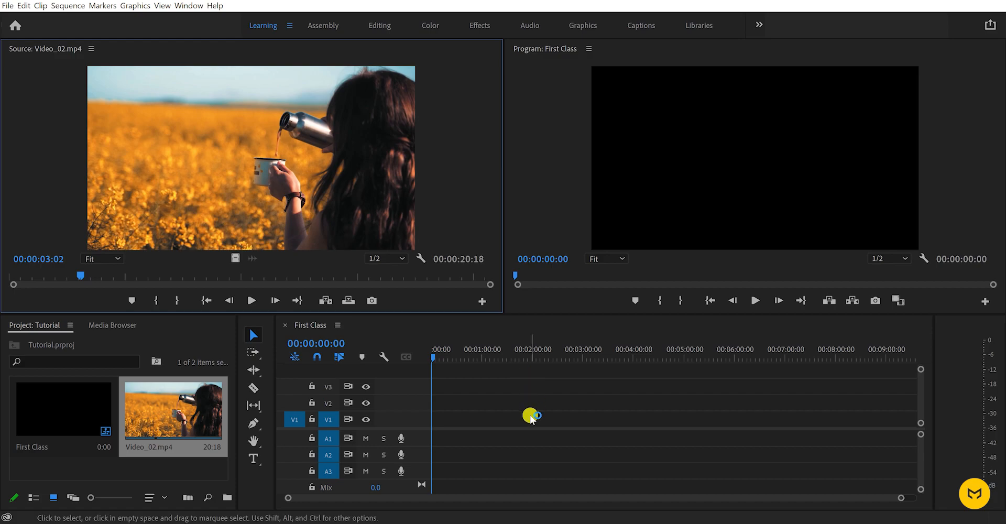
drag(81, 276, 99, 280)
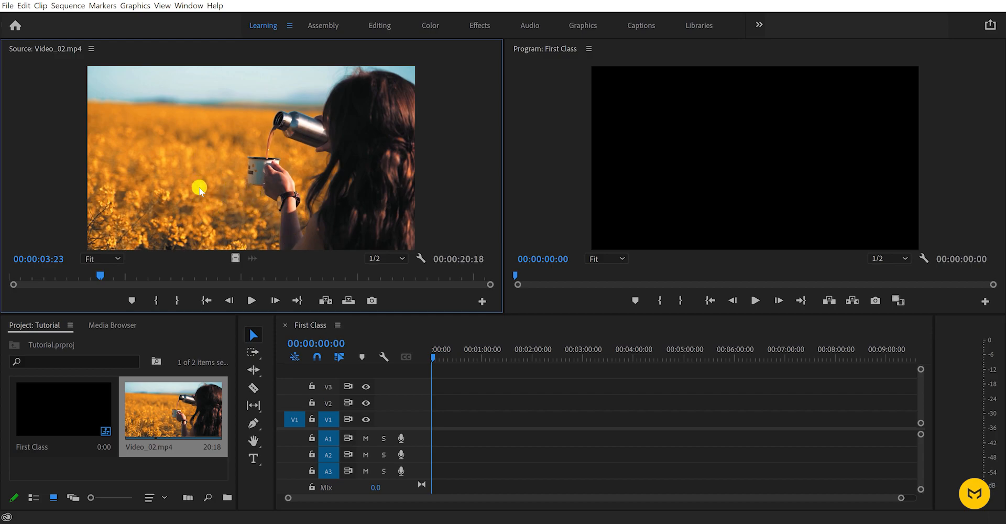
Step: Mark an In point at 00:00:03:23 and an Out point at 00:00:16:01 on Video_02.mp4 in the Source monitor
key(i)
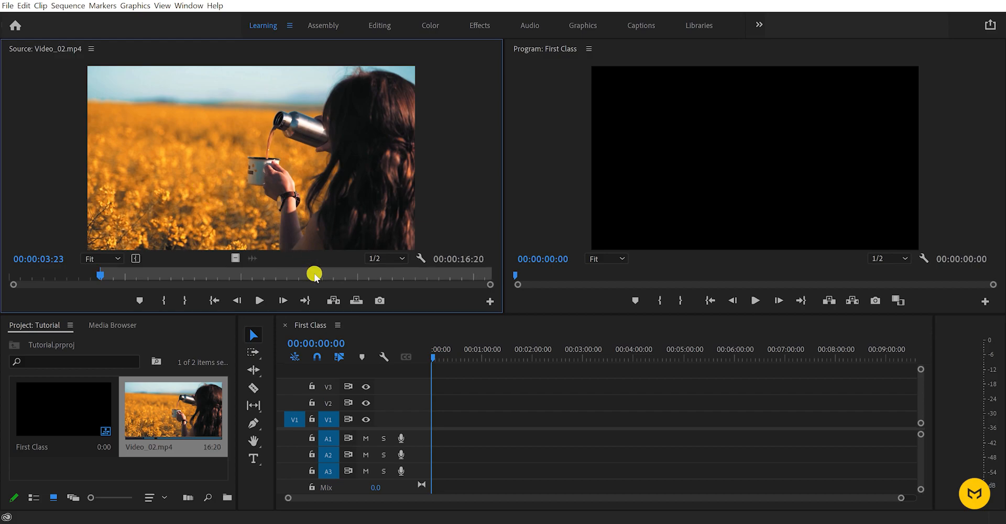
drag(314, 271, 383, 274)
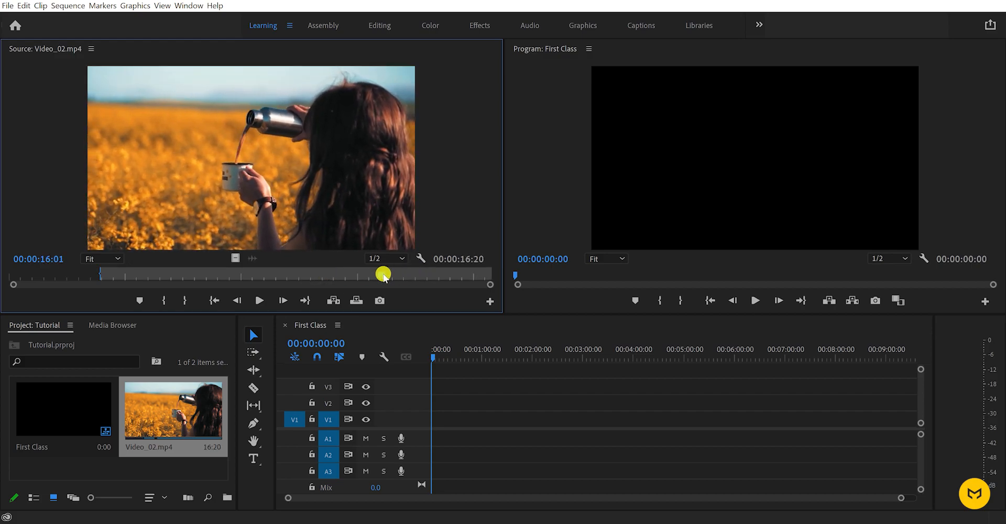
key(o)
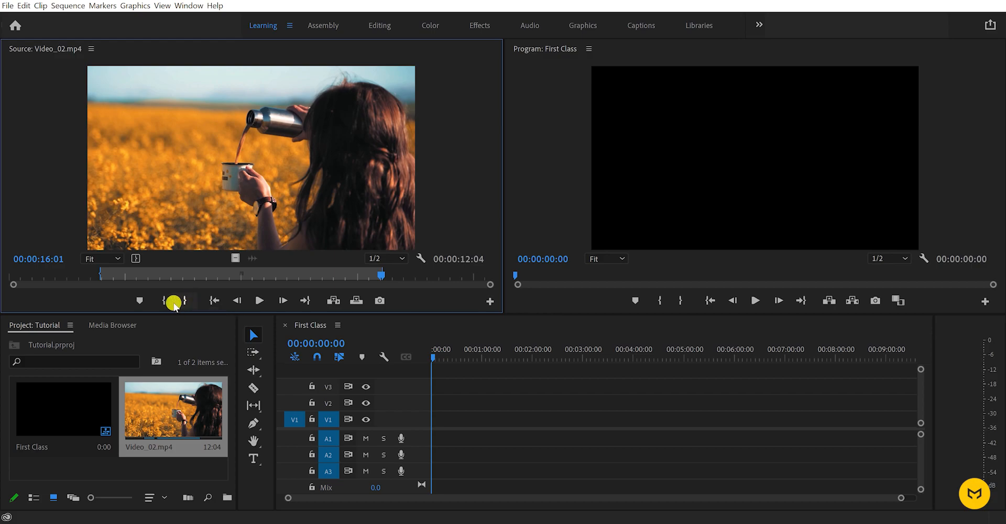
Step: Move the Out point of Video_02.mp4 to 00:00:12:24, then extend it so the marked range lasts 00:00:11:01
drag(384, 276, 310, 275)
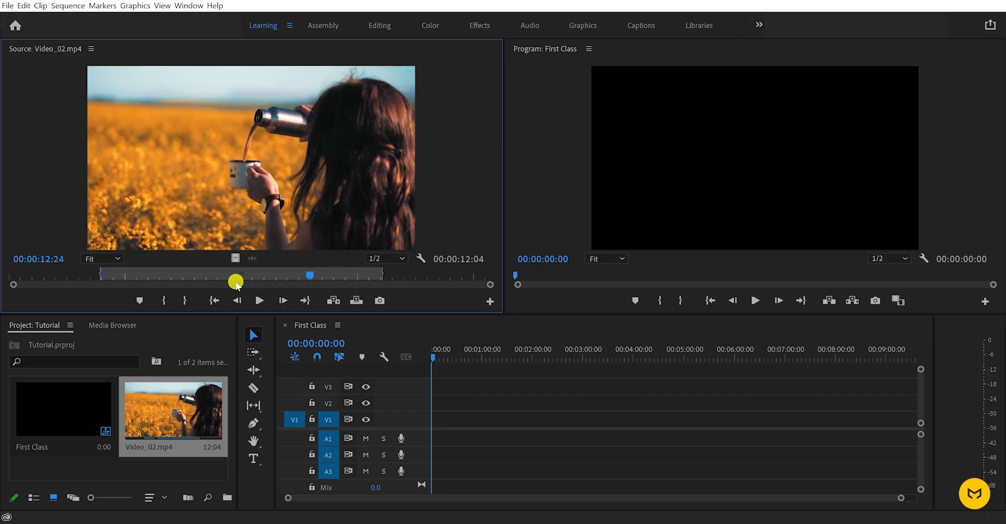
click(186, 302)
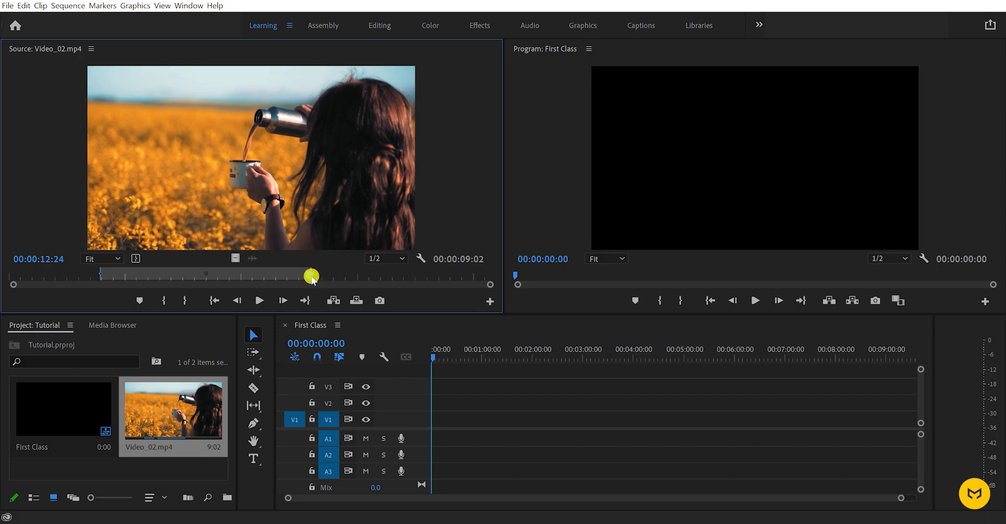
drag(304, 275, 355, 274)
drag(286, 276, 165, 275)
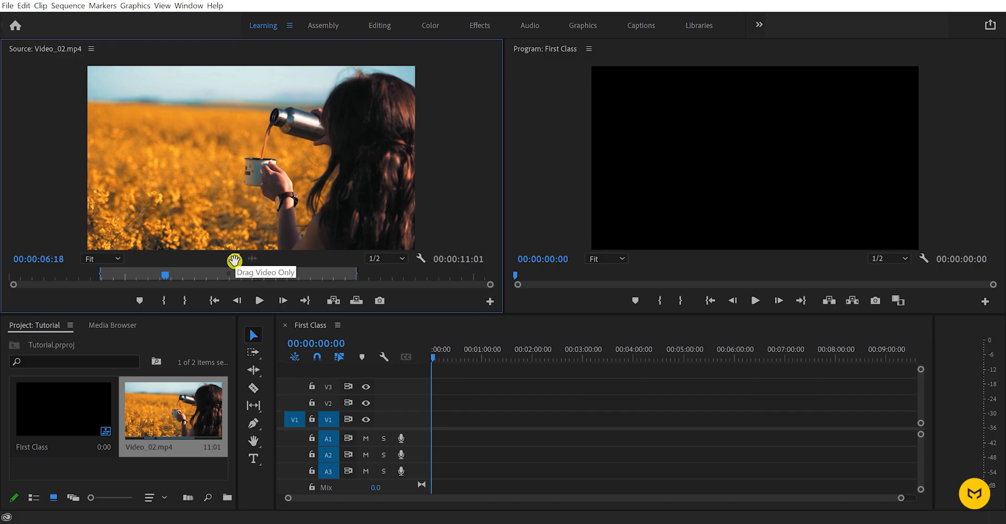
Step: Place the marked Video_02.mp4 range at the start of track V1, keeping the existing sequence settings
drag(234, 260, 323, 335)
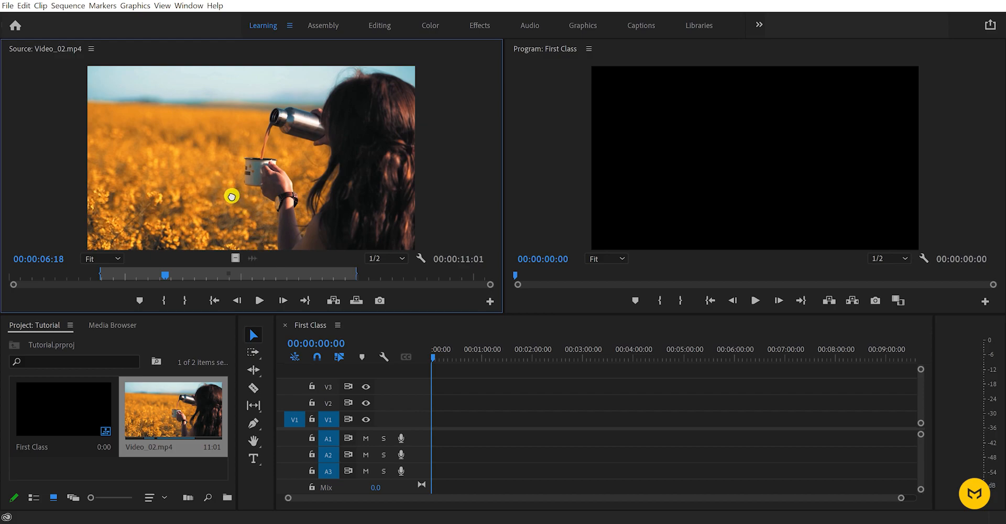
drag(231, 197, 433, 425)
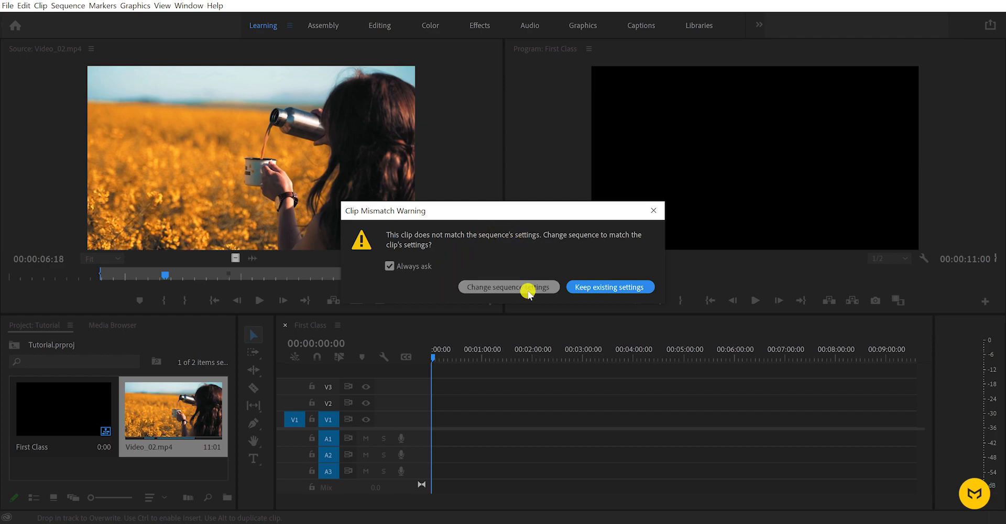
click(603, 288)
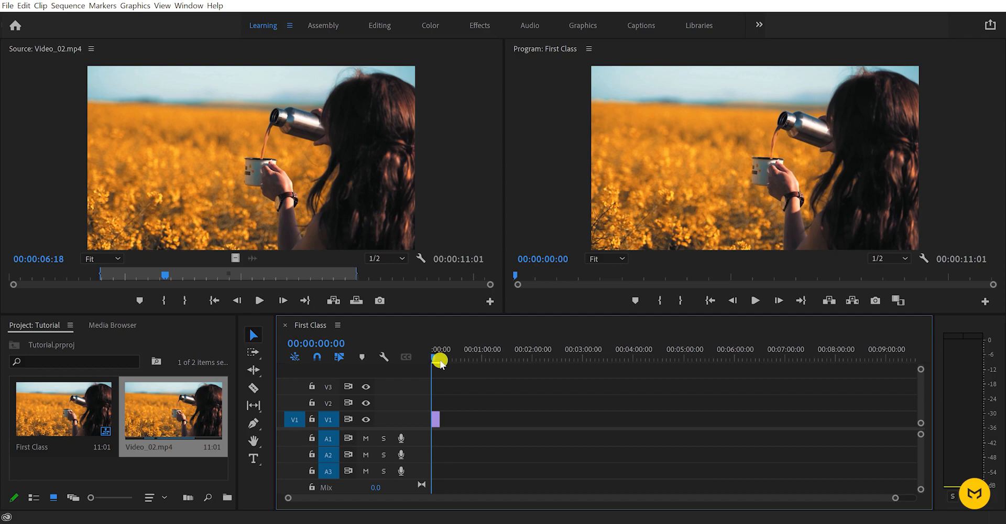
Step: Play the First Class sequence to the end of the clip and return its playhead to 00:00:00:00
click(757, 301)
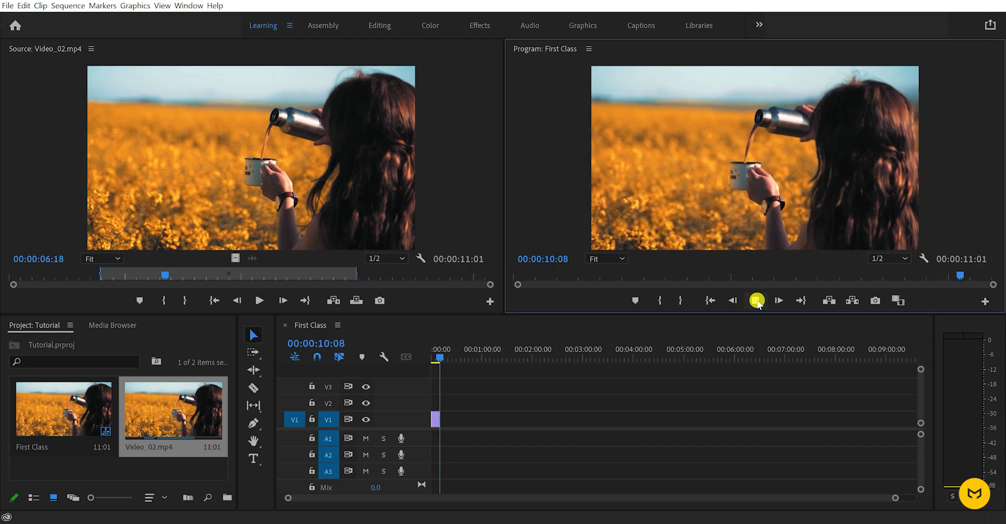
drag(52, 278, 18, 281)
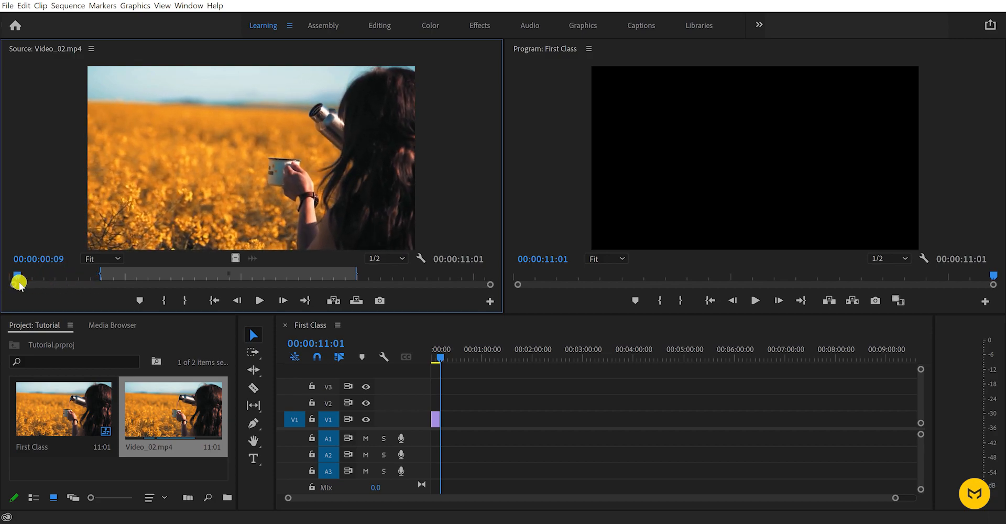
drag(440, 349, 430, 358)
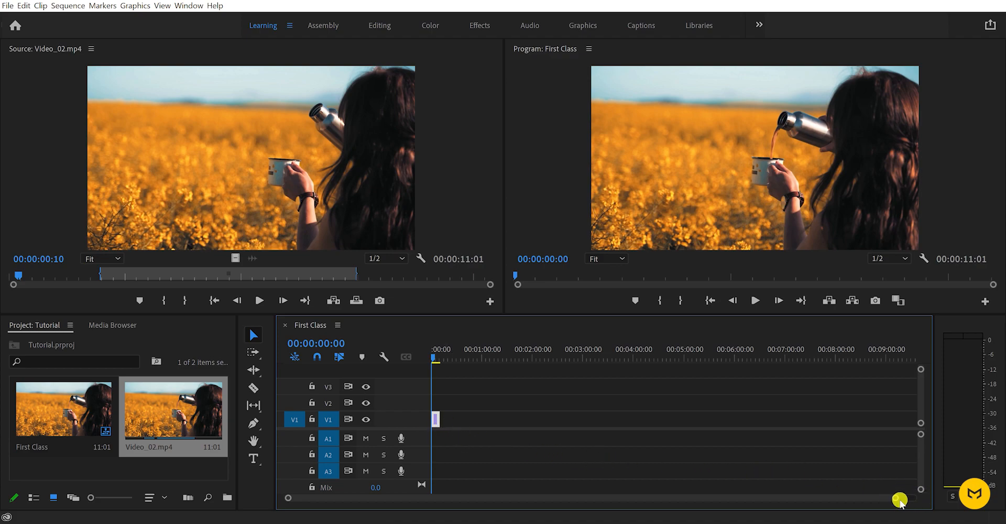
Step: Magnify the timeline around Video_02.mp4 and inspect the clip's end and its middle at 00:00:05:28
drag(872, 499, 827, 504)
drag(895, 501, 759, 499)
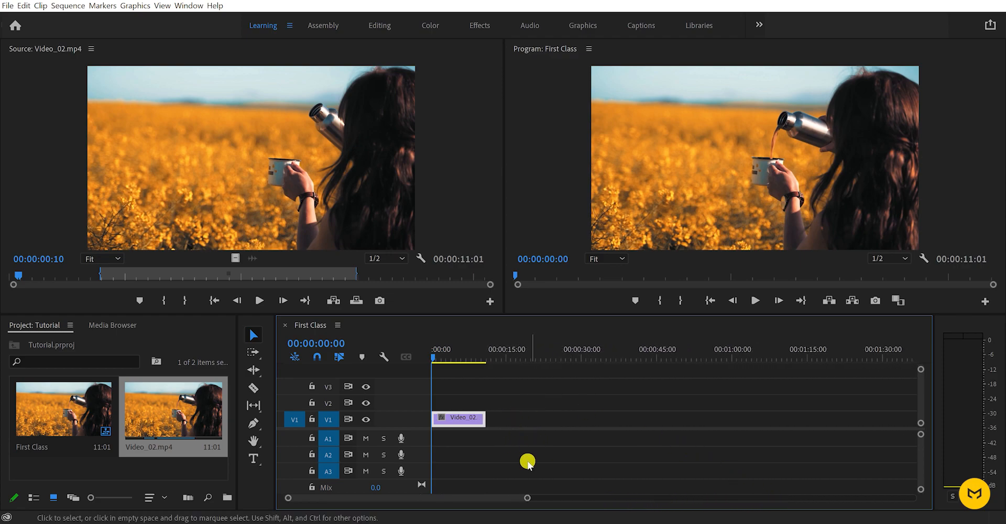
drag(482, 497, 432, 499)
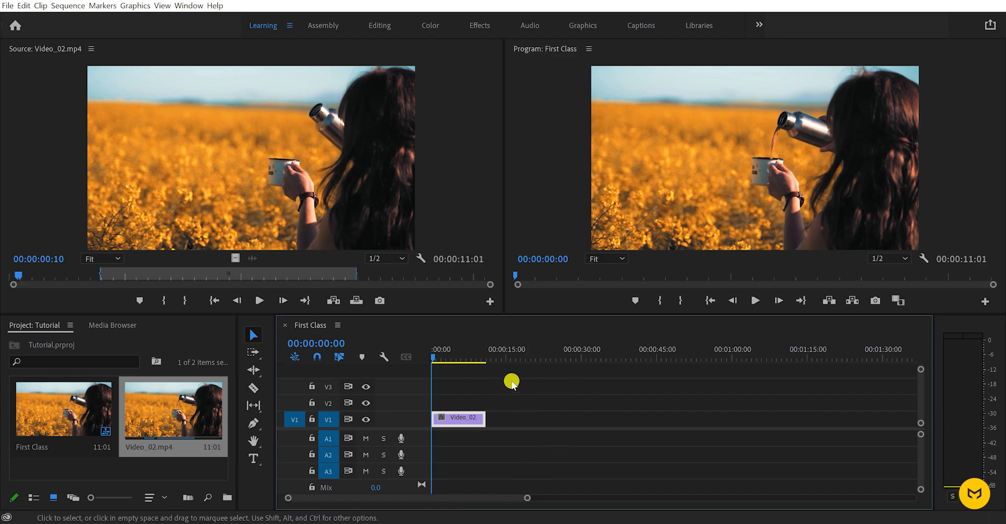
drag(440, 357, 413, 358)
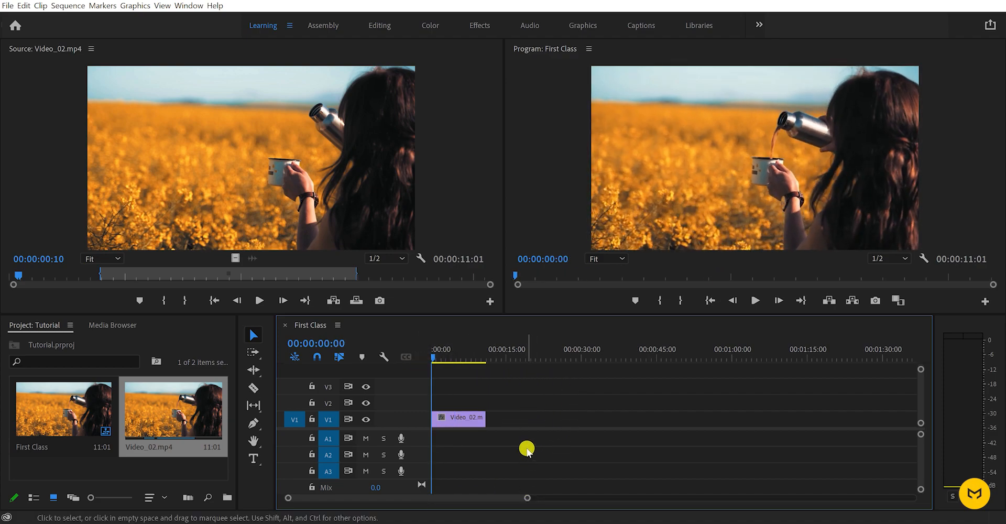
key(equal)
key(equal)
key(minus)
key(minus)
key(equal)
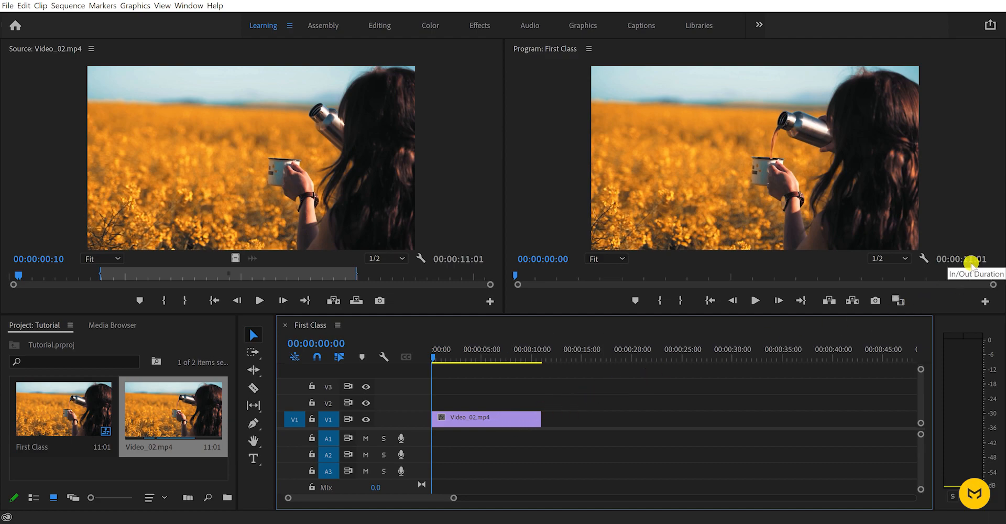
drag(538, 357, 543, 361)
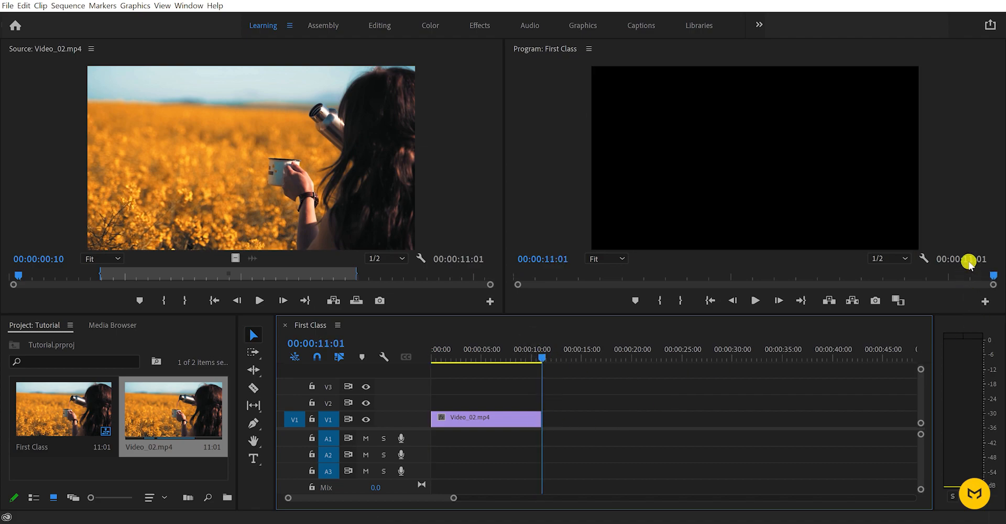
drag(512, 348, 490, 357)
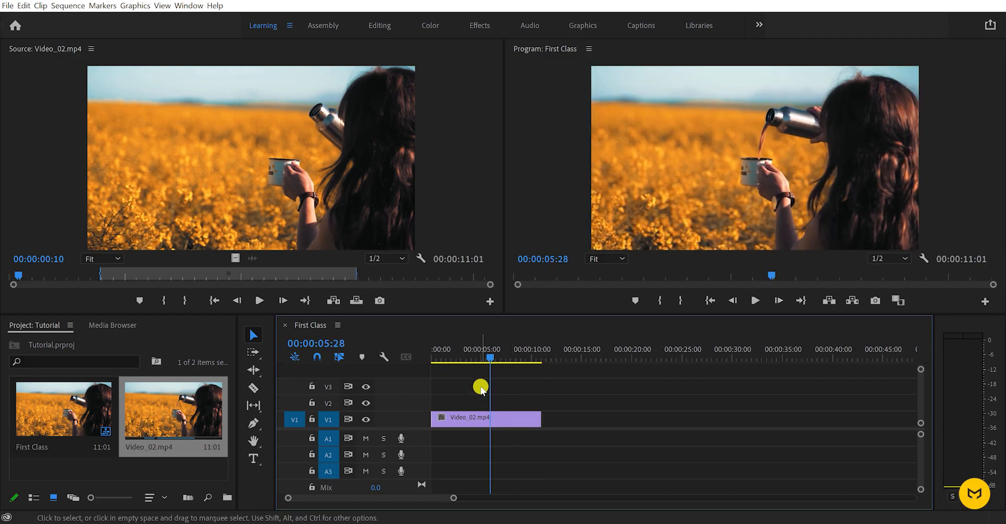
Step: Examine the sequence at several timeline scales, placing the playhead at 00:01:00:23 and then at 00:00:05:13
key(minus)
key(minus)
key(minus)
key(minus)
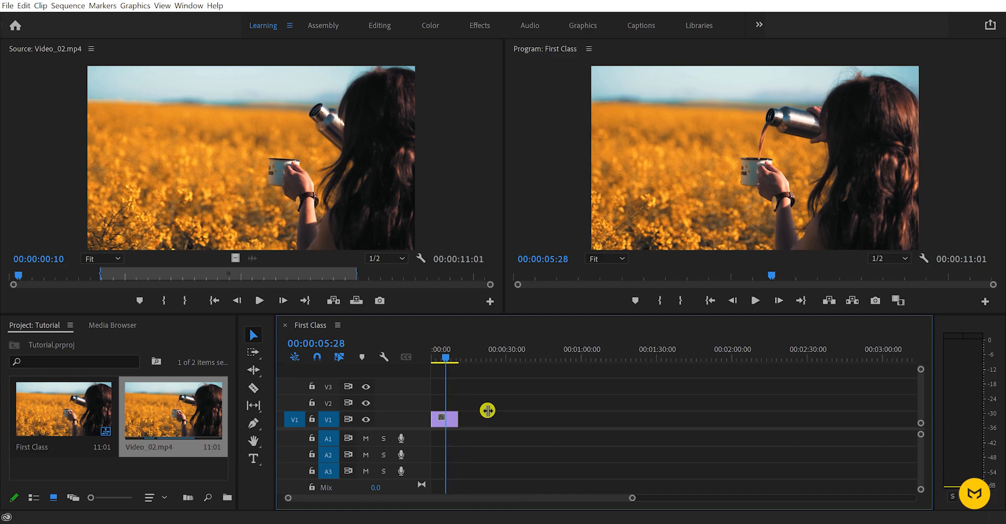
click(478, 358)
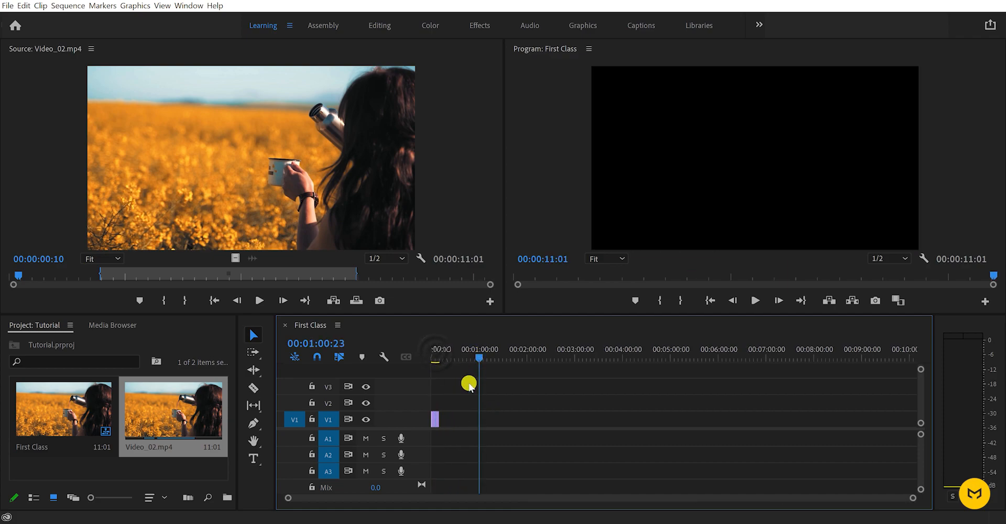
key(equal)
key(equal)
key(equal)
key(equal)
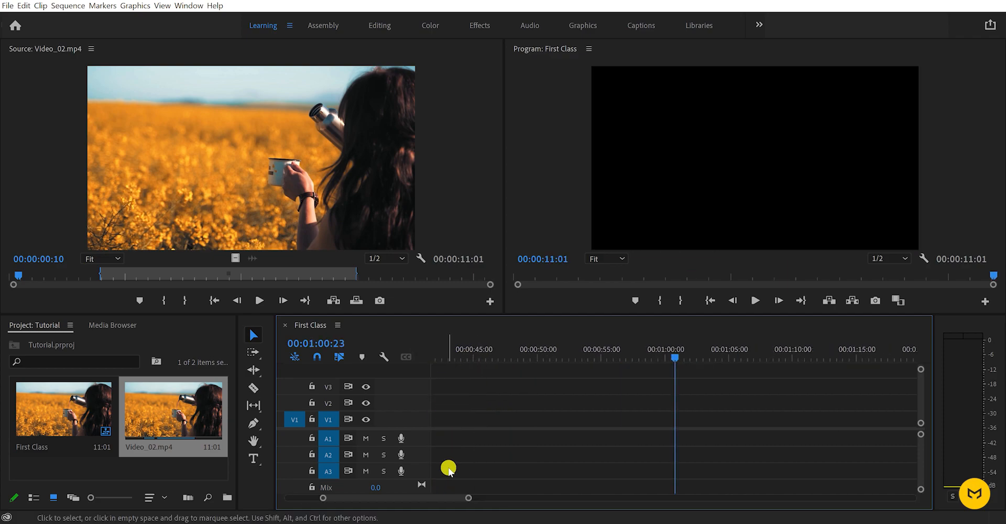
drag(447, 499, 403, 510)
drag(442, 354, 503, 386)
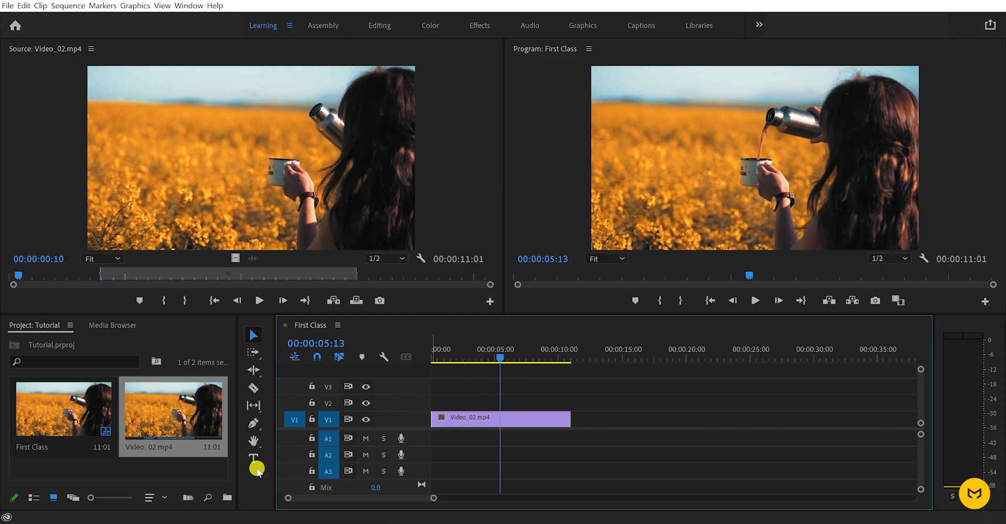
Step: Import the Video_01 clip from the Premiere Pro folder on the Desktop into the project
double_click(170, 468)
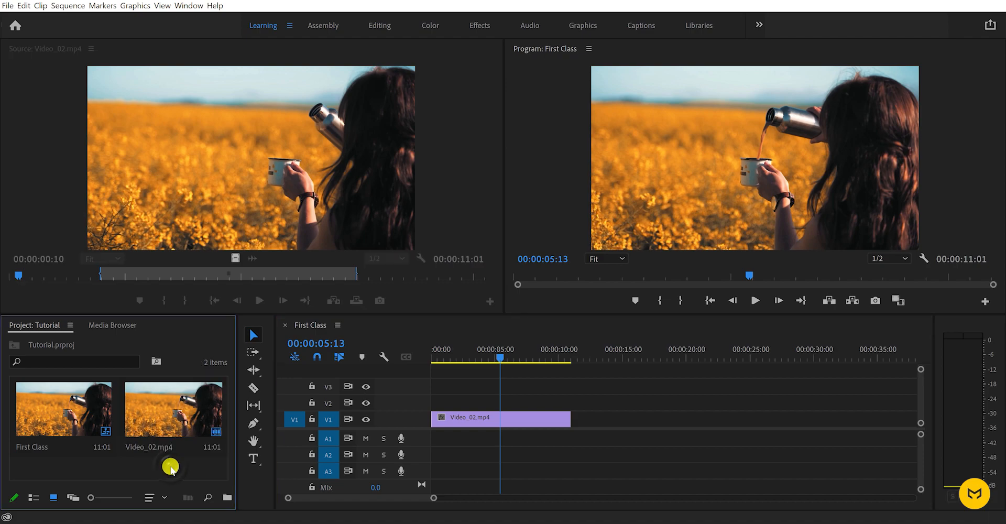
click(163, 135)
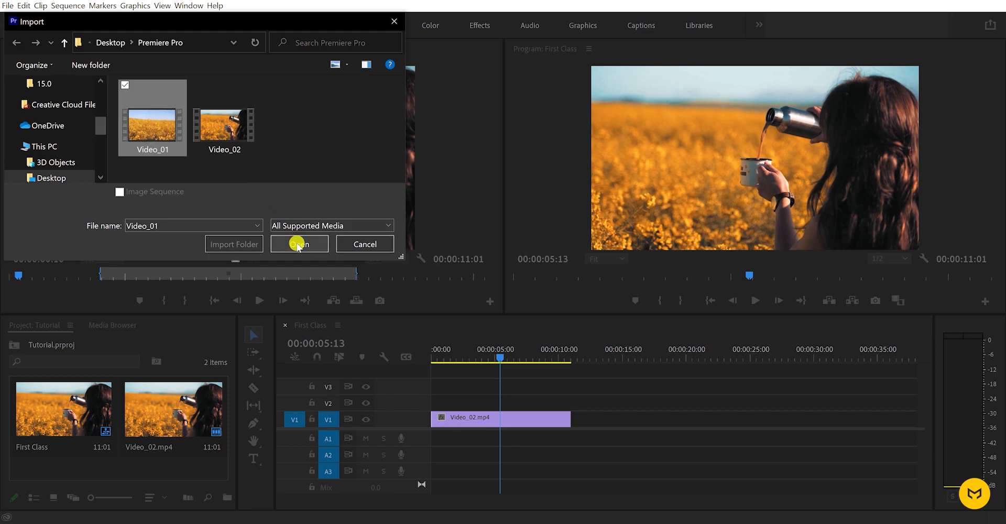
double_click(157, 131)
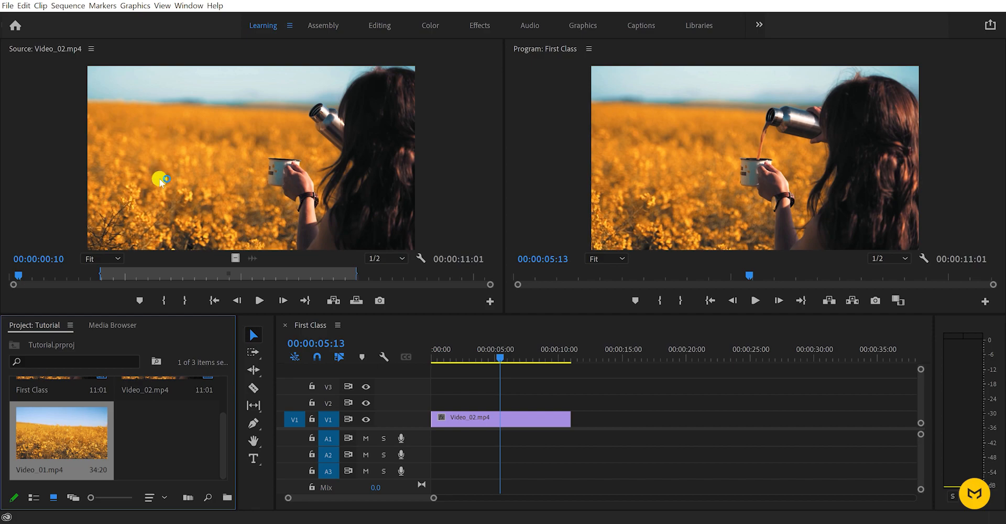
Step: Mark an Out point at 00:00:08:15 on Video_01.mp4 in the Source monitor and place the range on V1 directly after Video_02.mp4
double_click(77, 429)
drag(101, 275, 129, 281)
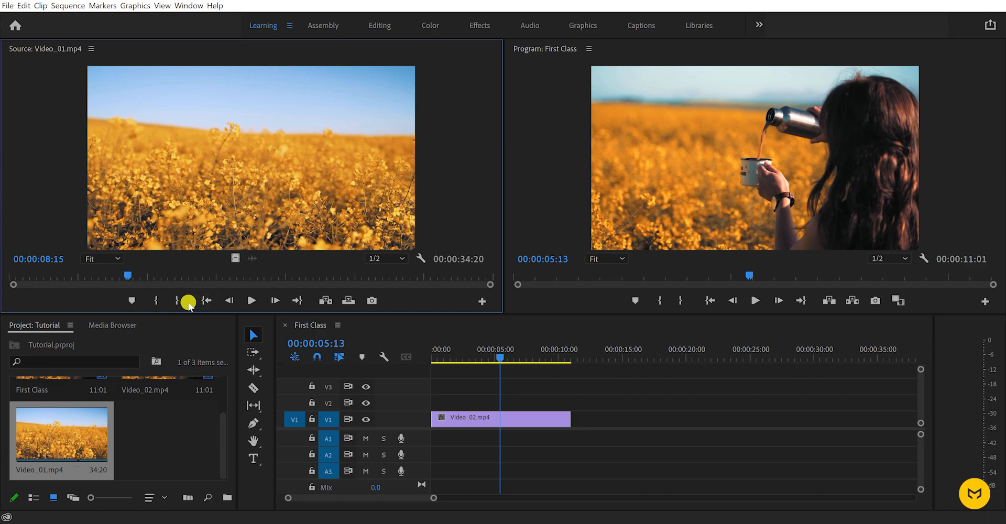
click(177, 300)
drag(168, 175, 576, 426)
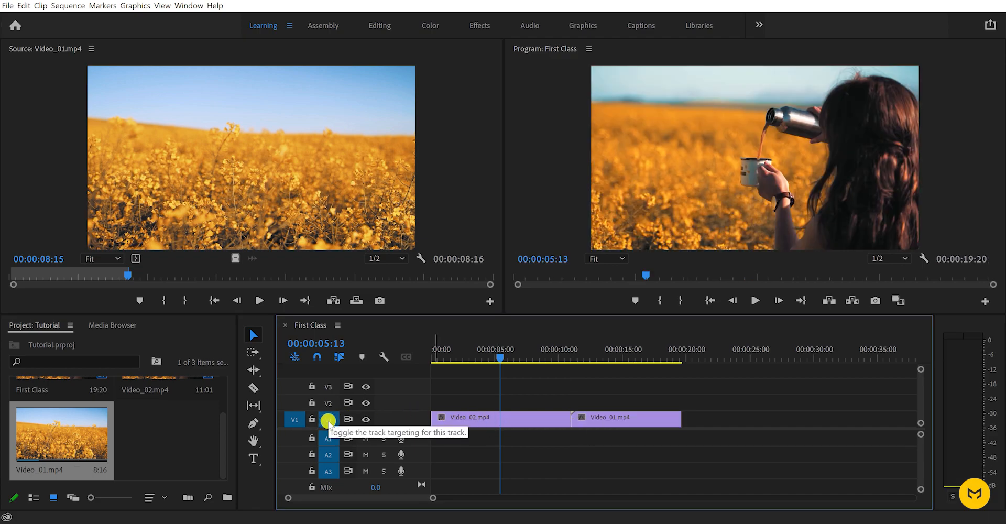
Step: Select the two V1 clips in turn and scrub across their junction, ending at 00:00:09:09
click(541, 419)
click(603, 421)
drag(603, 421, 592, 400)
drag(532, 358, 589, 418)
mouse_move(548, 359)
mouse_down()
mouse_move(598, 371)
mouse_move(550, 376)
mouse_up()
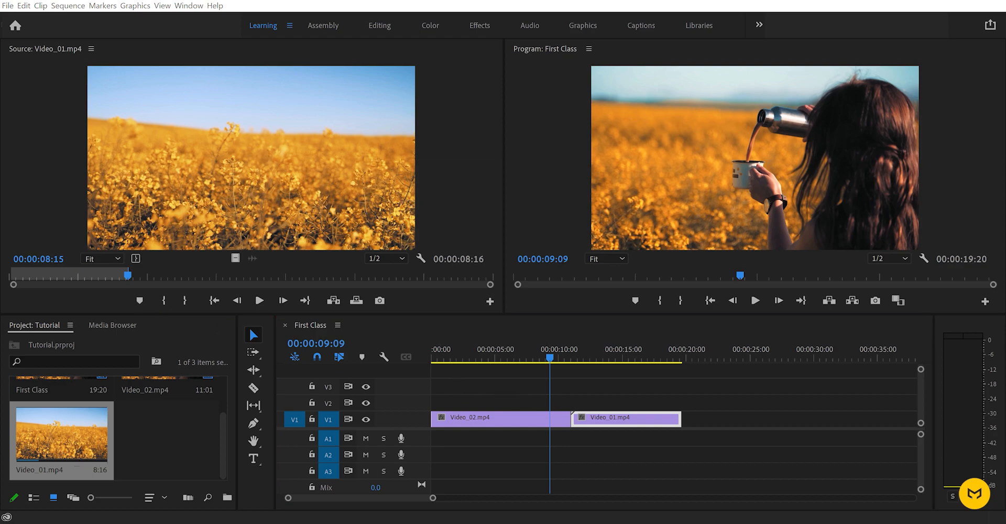
Step: Import Watermark.png onto track V1 directly after Video_01.mp4 and scrub through the Video_01.mp4 section to 00:00:16:13
drag(214, 313, 690, 423)
drag(549, 364, 671, 385)
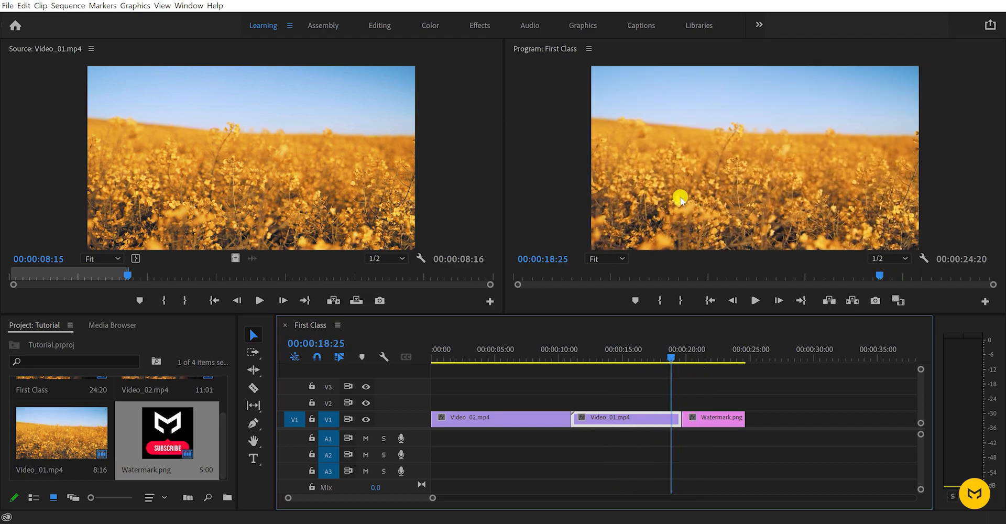
drag(672, 358, 641, 382)
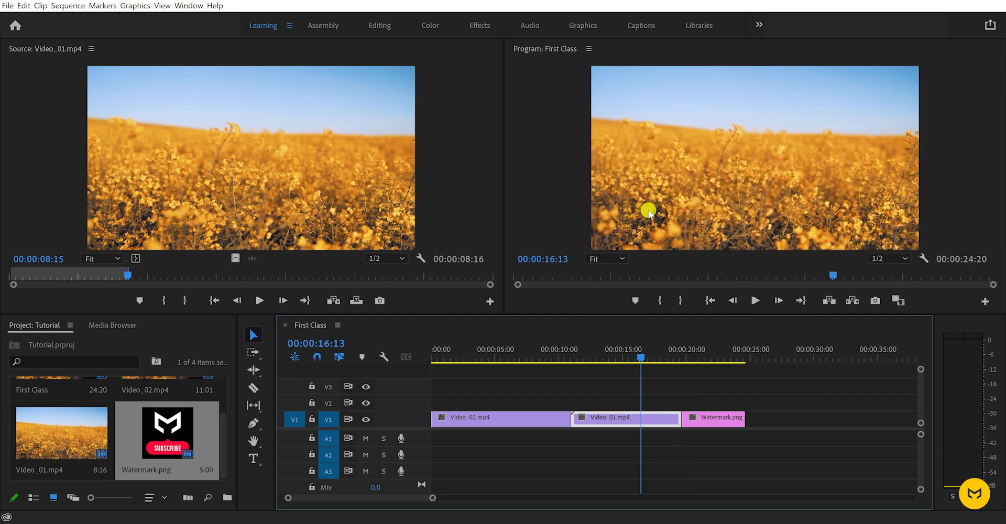
Step: Set the playhead to 00:00:01:29 and move the Watermark.png clip to the start of track V2, above Video_02.mp4
drag(640, 358, 457, 376)
click(714, 422)
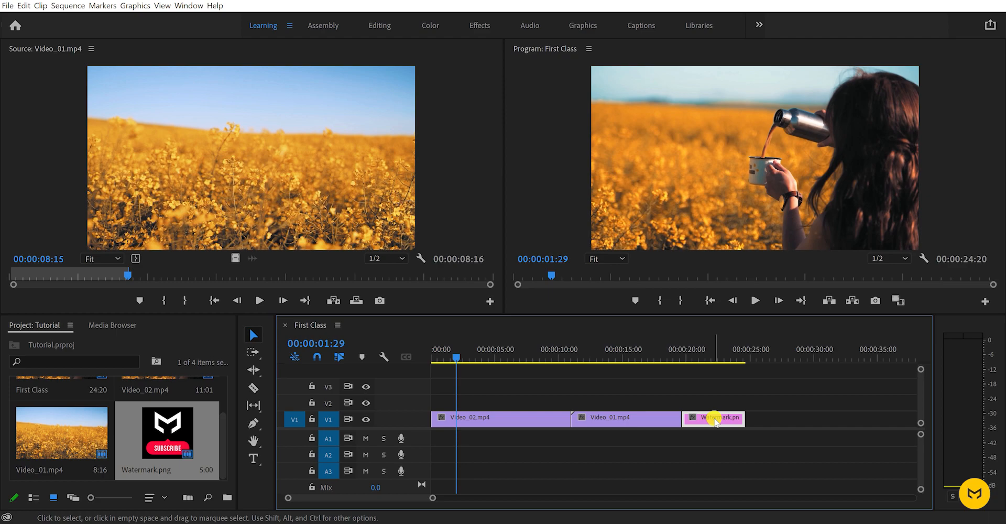
drag(712, 417, 460, 401)
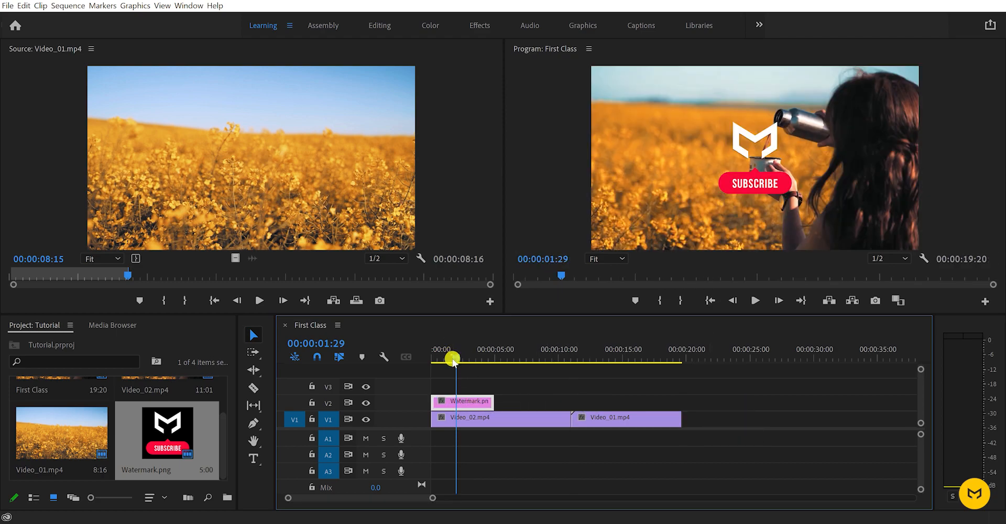
Step: Play the sequence from 00:00:00:00 past the end of the Watermark.png clip to check the overlay
drag(452, 359, 407, 371)
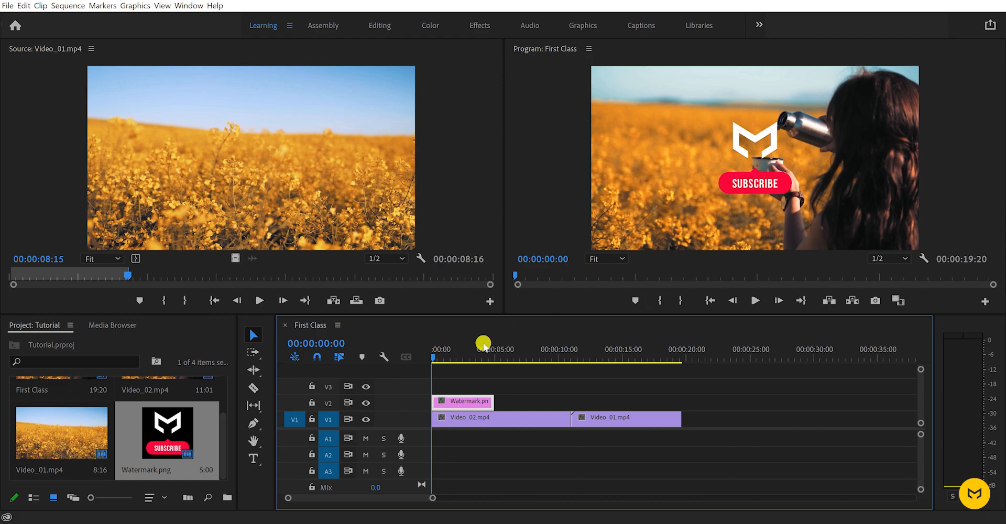
click(439, 359)
drag(442, 363, 427, 376)
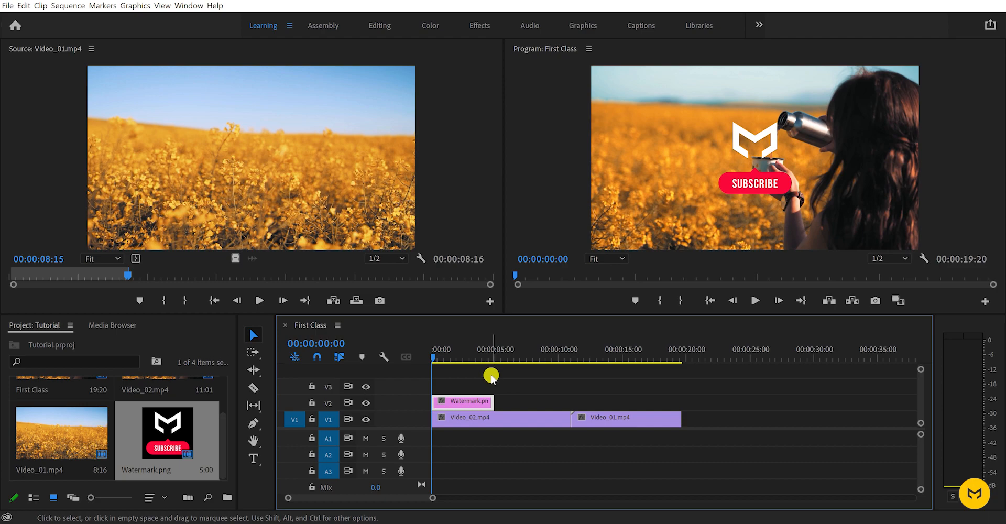
key(space)
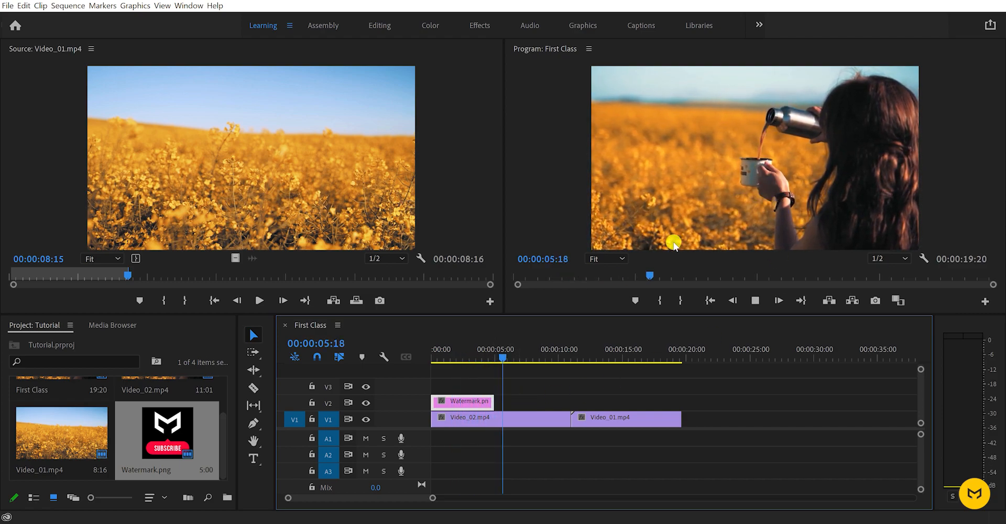
Step: Stop playback, set the playhead to 00:00:06:03, and extend the end of Watermark.png on V2 to the end of Video_01.mp4
key(space)
drag(531, 358, 511, 369)
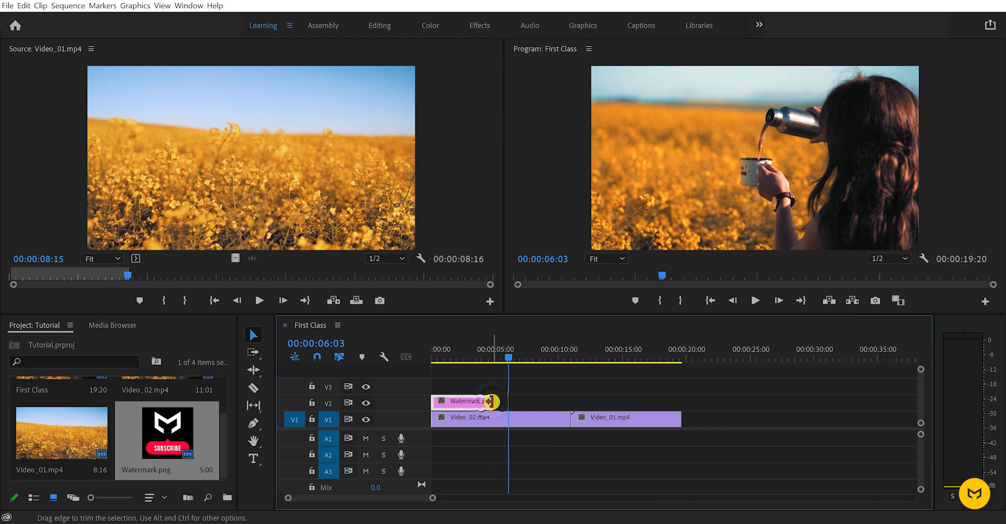
drag(493, 403, 678, 405)
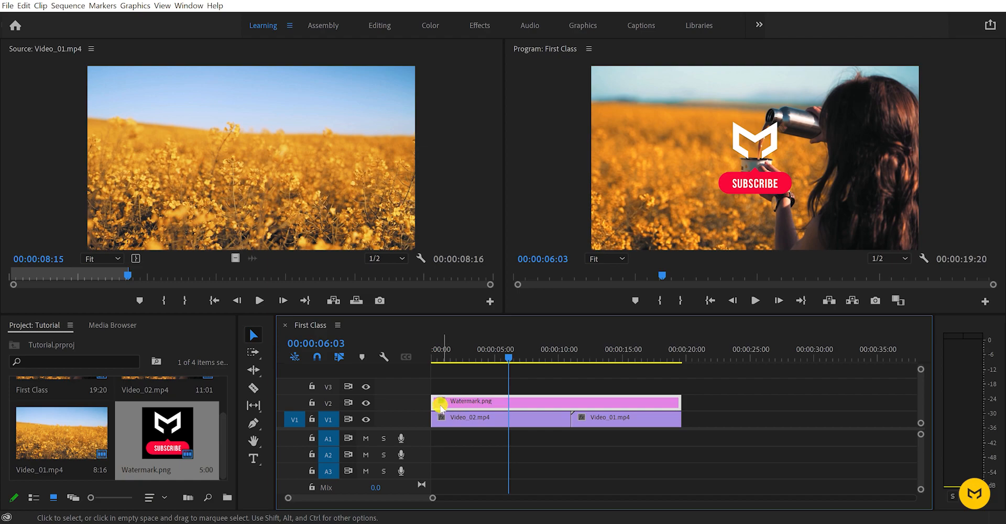
Step: Trim the start of Watermark.png to the start of Video_01.mp4 and play across the junction to check the overlay
drag(437, 402, 576, 402)
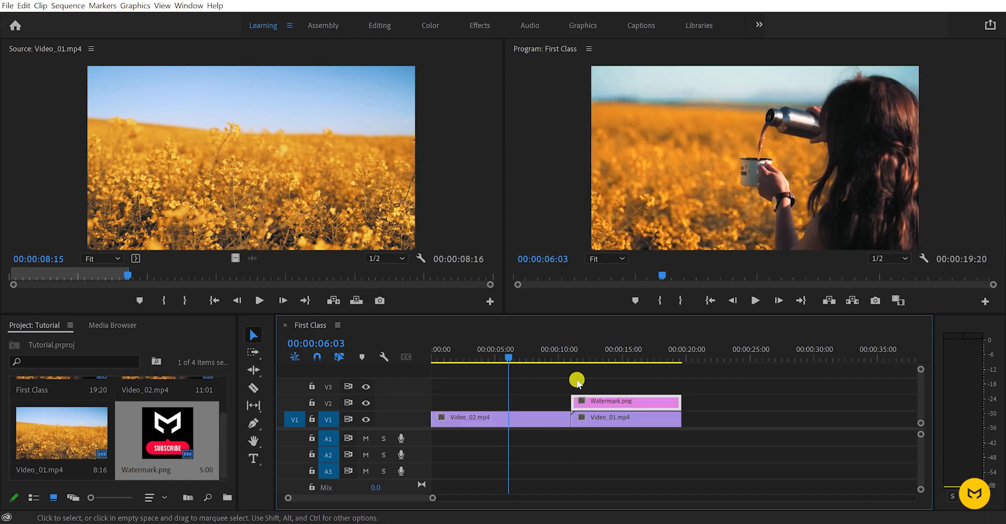
drag(512, 360, 541, 371)
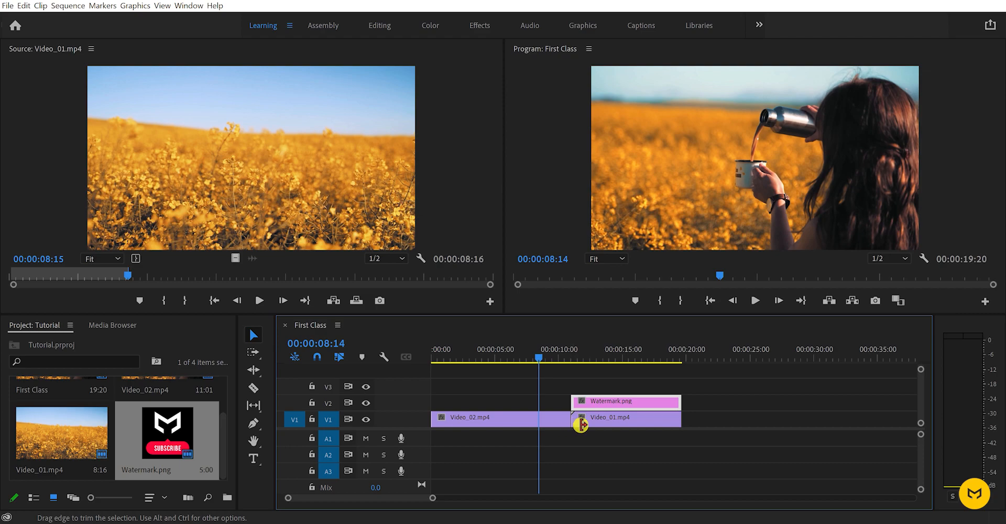
drag(539, 362, 567, 369)
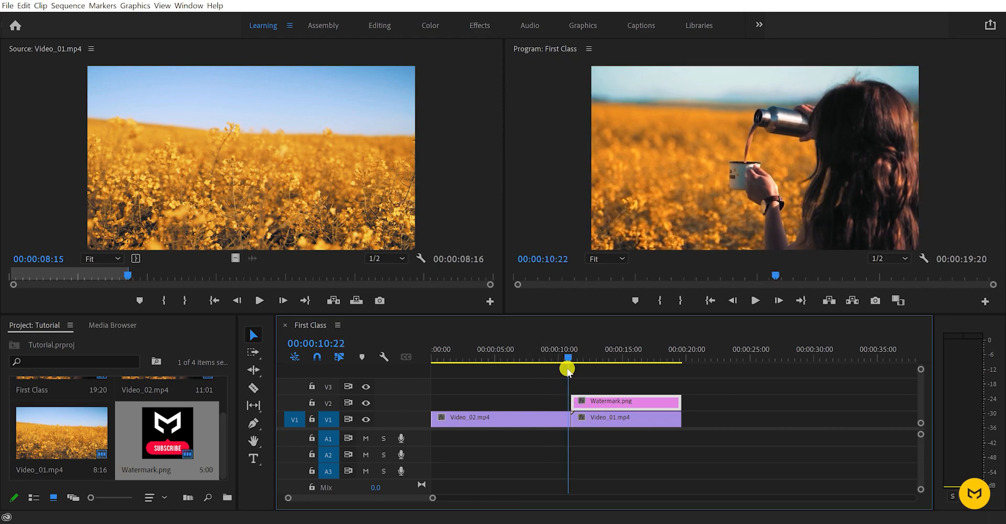
click(508, 357)
key(space)
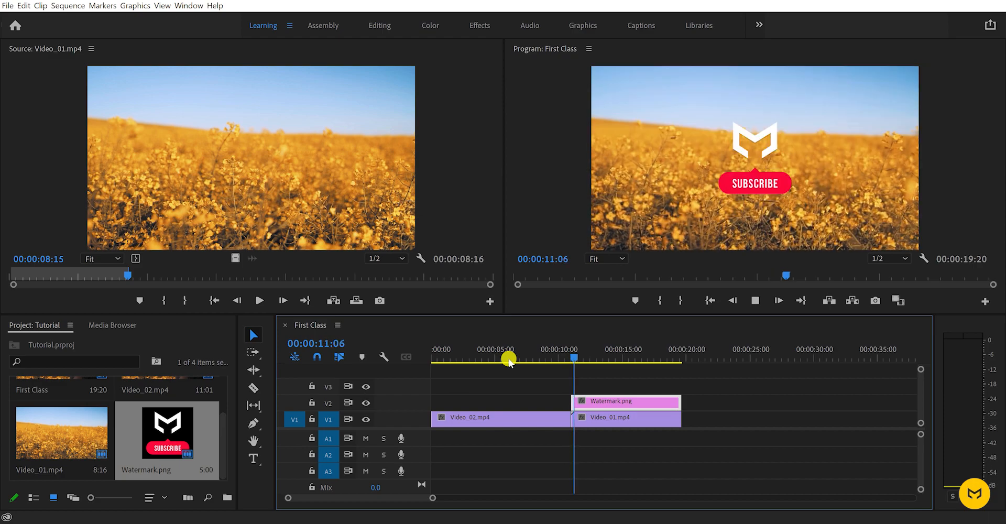
Step: Extend the start of Watermark.png back to the sequence start, then select the clip with the playhead at 00:00:08:14
drag(569, 361, 432, 401)
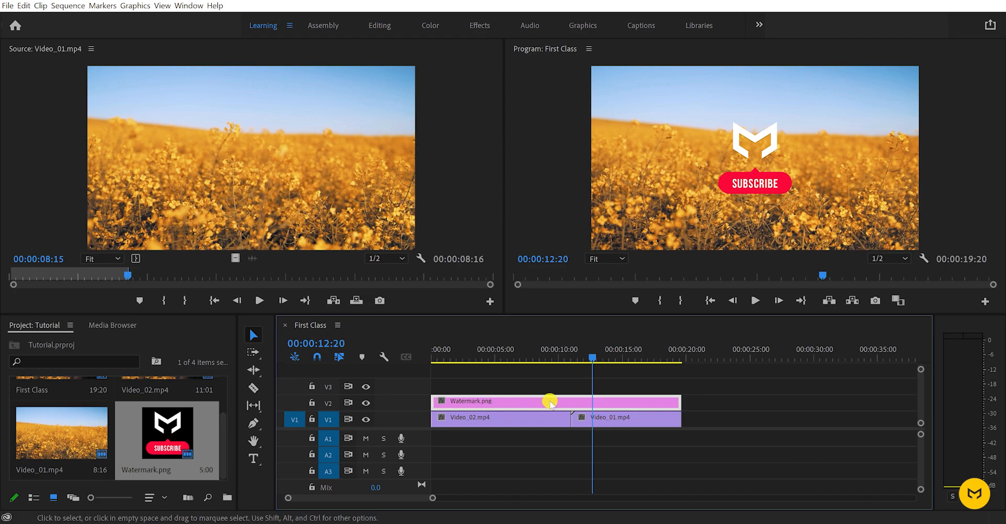
drag(568, 352, 538, 376)
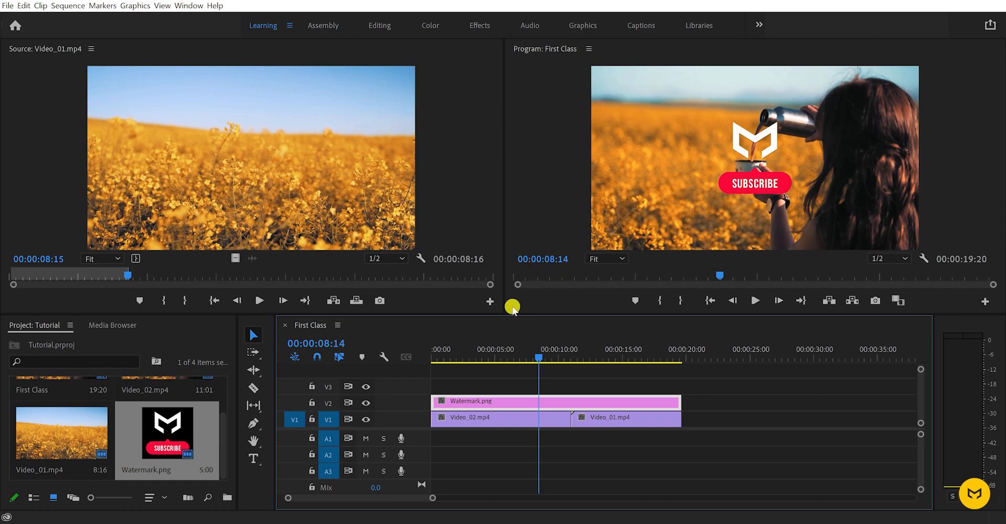
click(509, 390)
click(510, 397)
Step: Open Effect Controls for the Watermark.png clip and expand its Motion properties
click(194, 6)
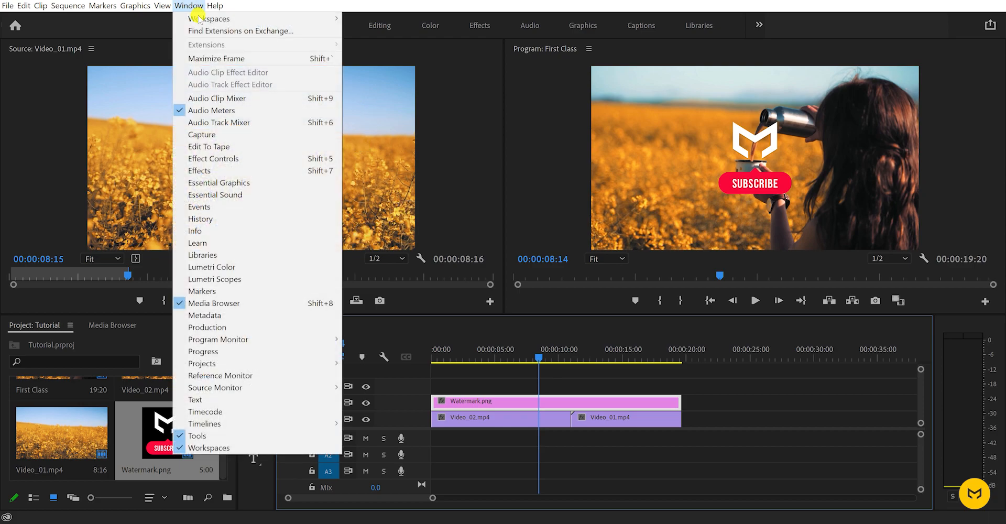
click(253, 158)
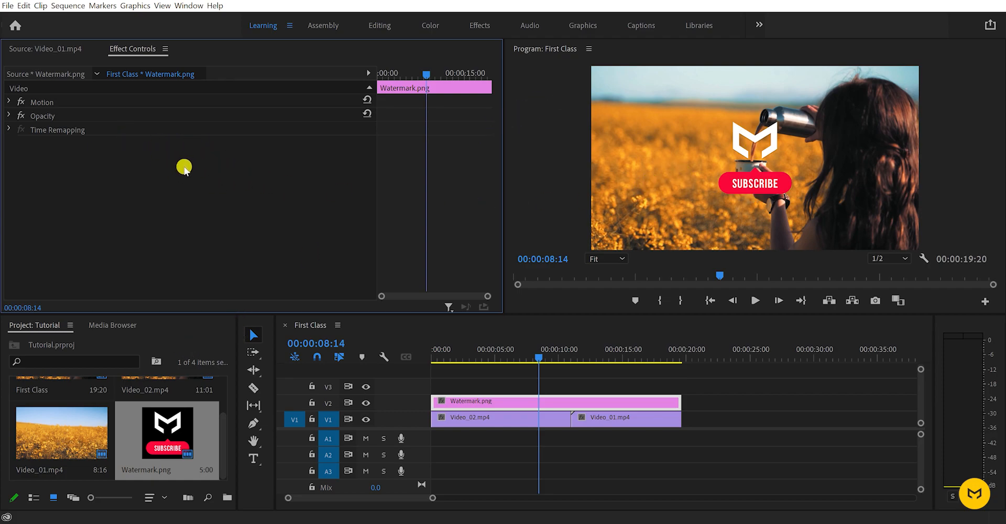
click(482, 382)
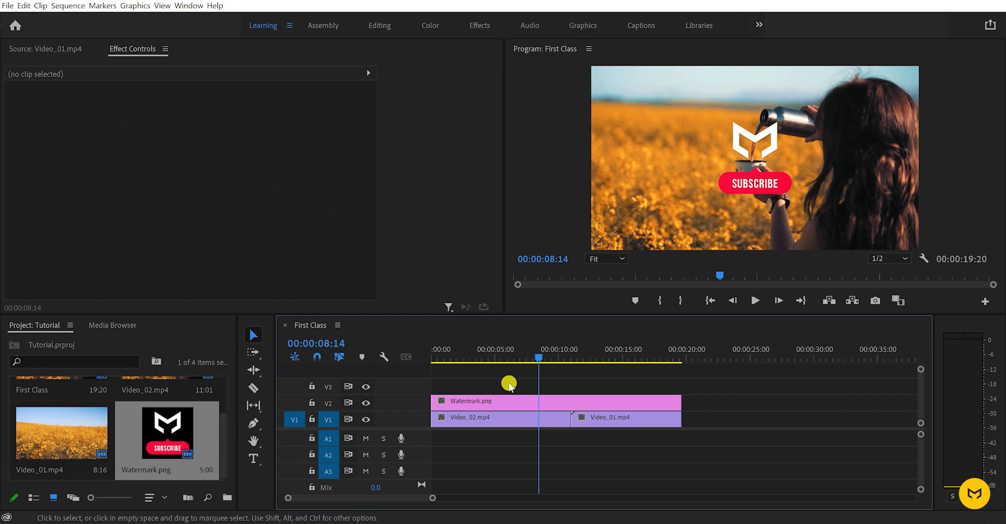
click(518, 403)
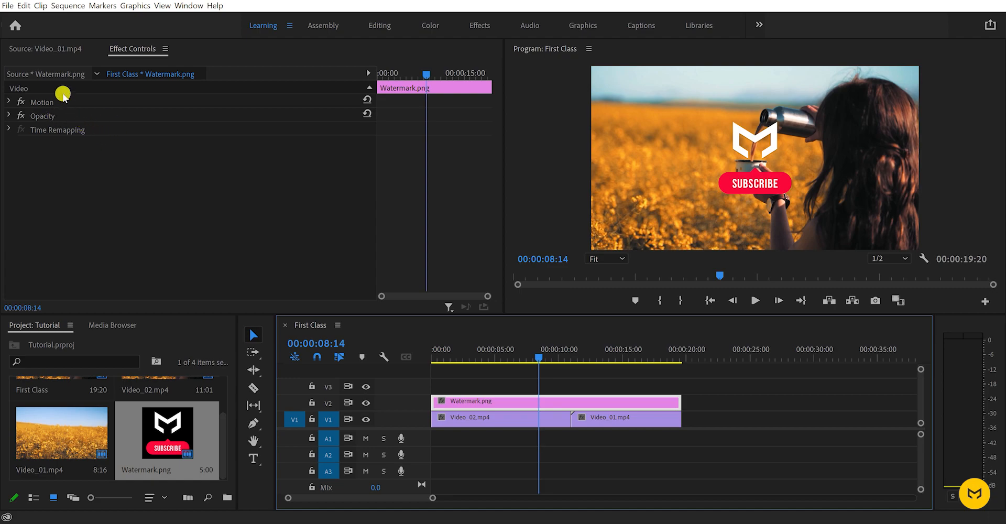
click(9, 102)
click(10, 104)
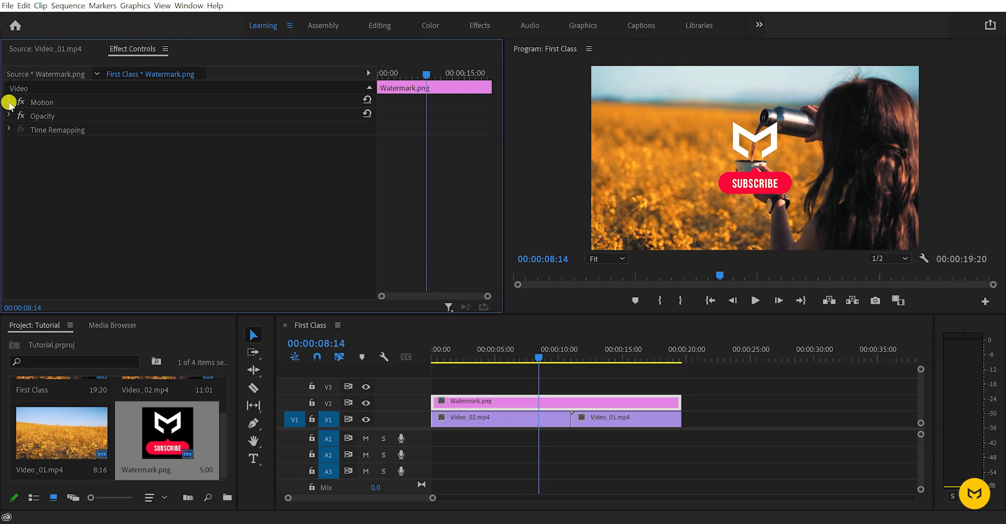
click(10, 103)
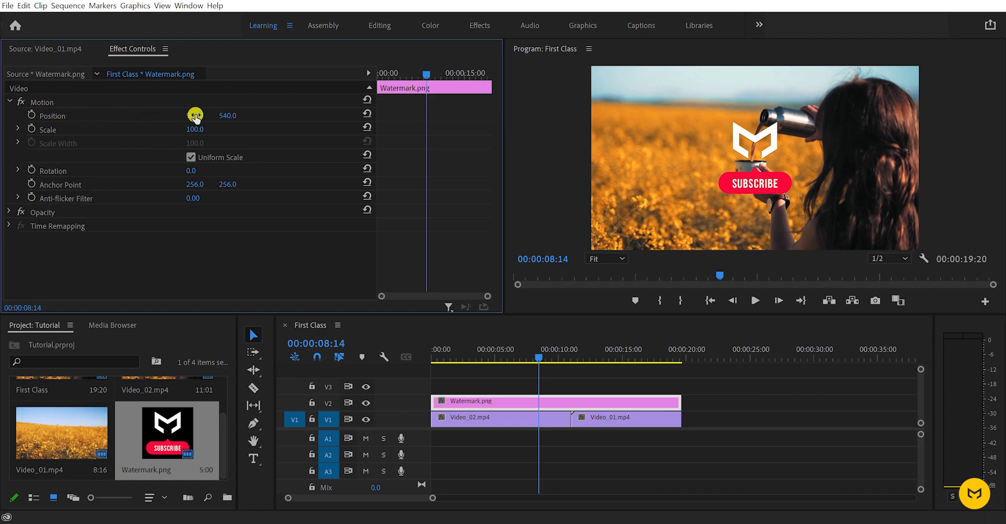
Step: Set the Watermark.png Position to 1018, 494 and its Scale to 32
mouse_move(196, 115)
mouse_down()
mouse_move(575, 128)
mouse_move(247, 135)
mouse_move(124, 119)
mouse_move(196, 128)
mouse_up()
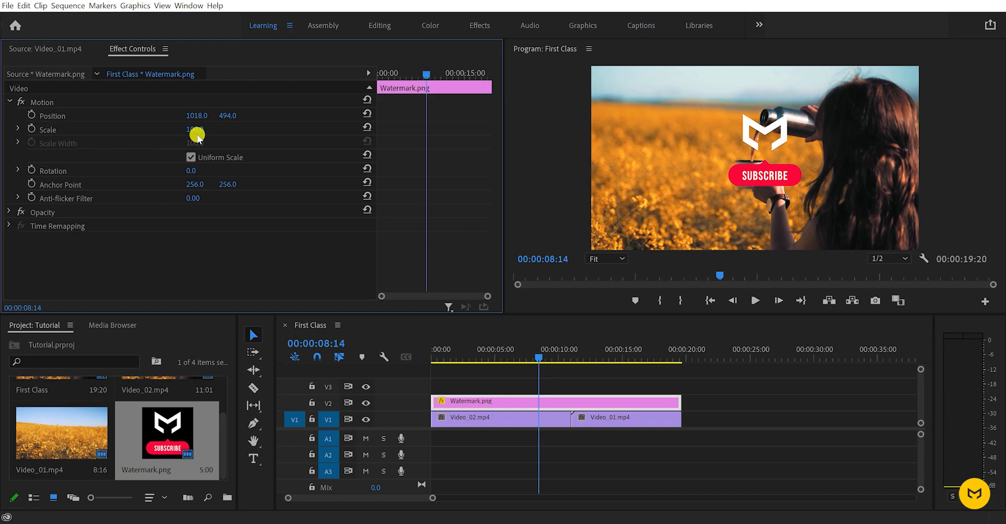
drag(192, 131, 69, 139)
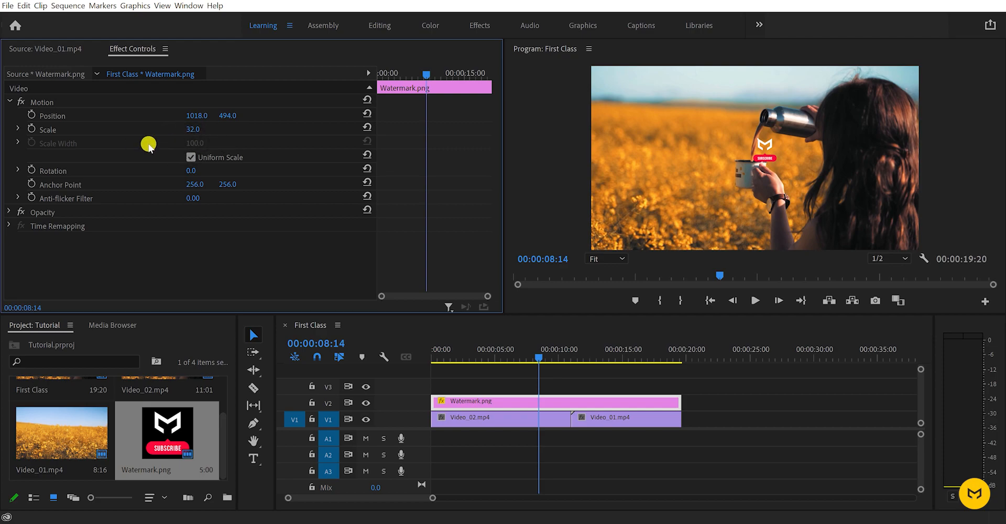
Step: Try a non-uniform Scale Width of 178 on Watermark.png and turn Uniform Scale back on
click(190, 158)
drag(194, 146, 248, 143)
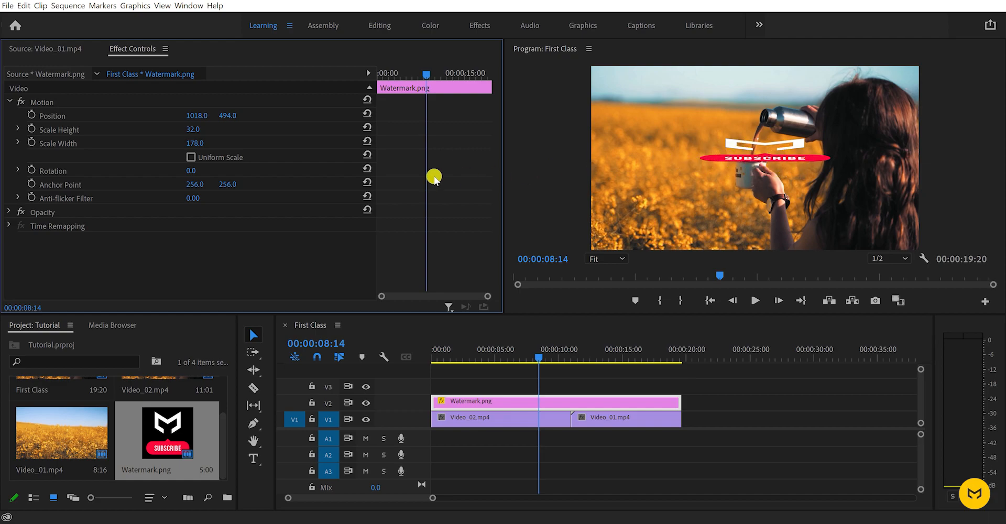
click(190, 158)
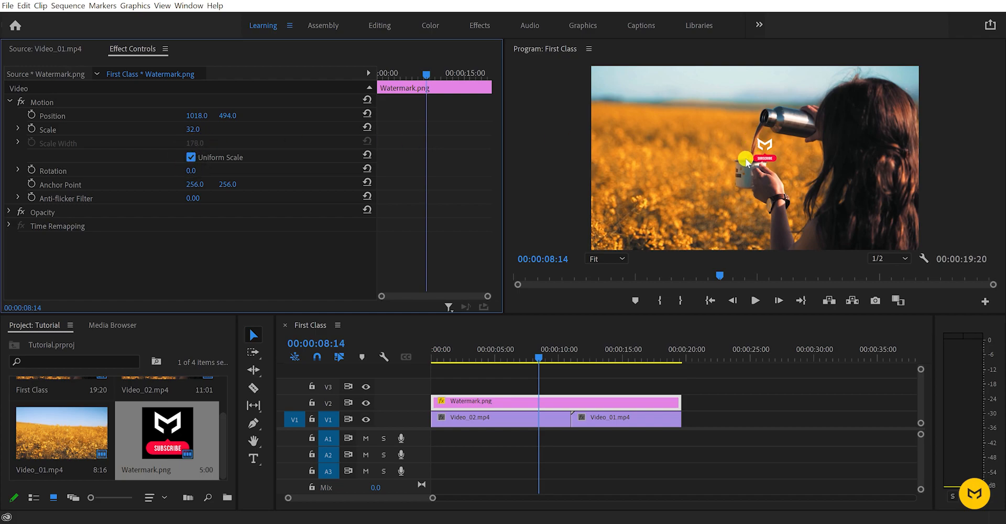
Step: Set the Watermark.png Scale to 29 and move it to the frame's upper-left corner at Position 84, 88
mouse_move(191, 128)
mouse_down()
mouse_move(229, 131)
mouse_move(191, 133)
mouse_up()
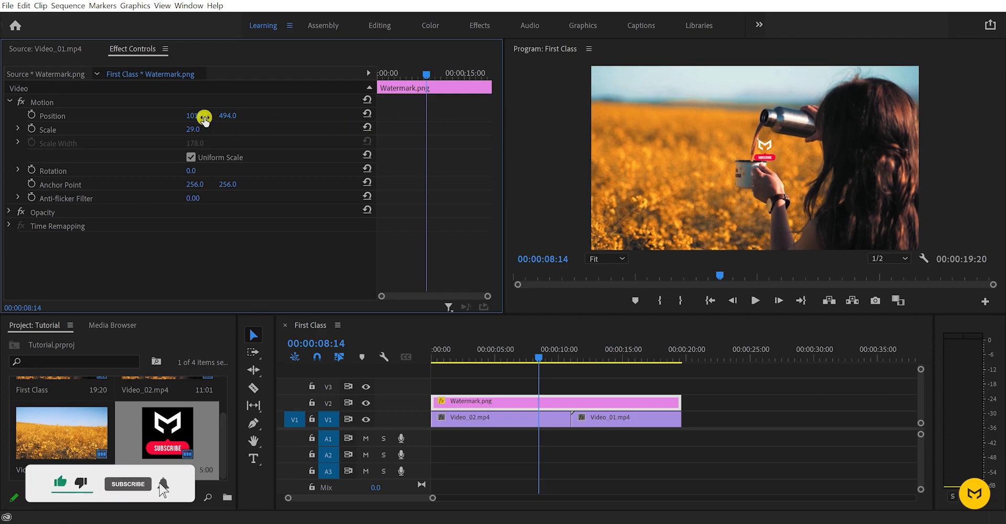
drag(201, 117, 11, 127)
drag(195, 116, 172, 126)
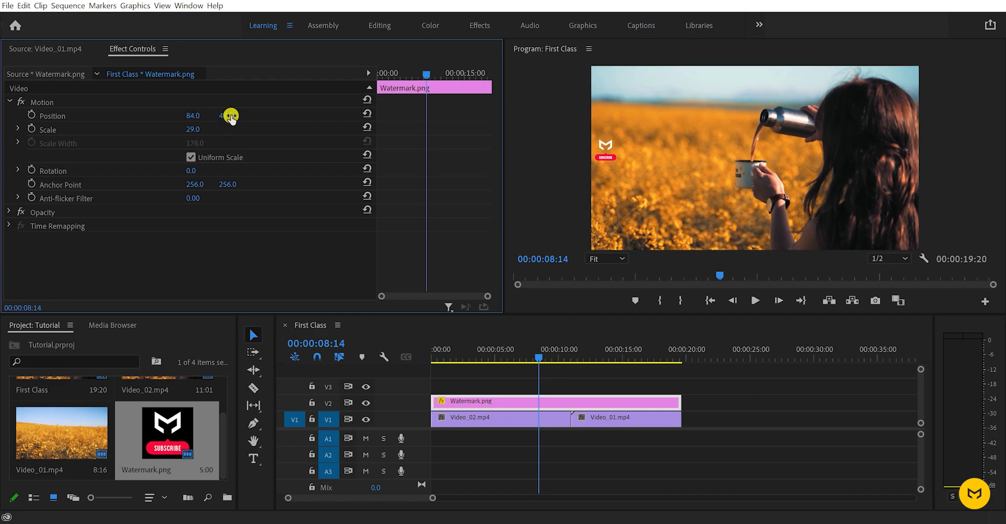
drag(231, 116, 672, 6)
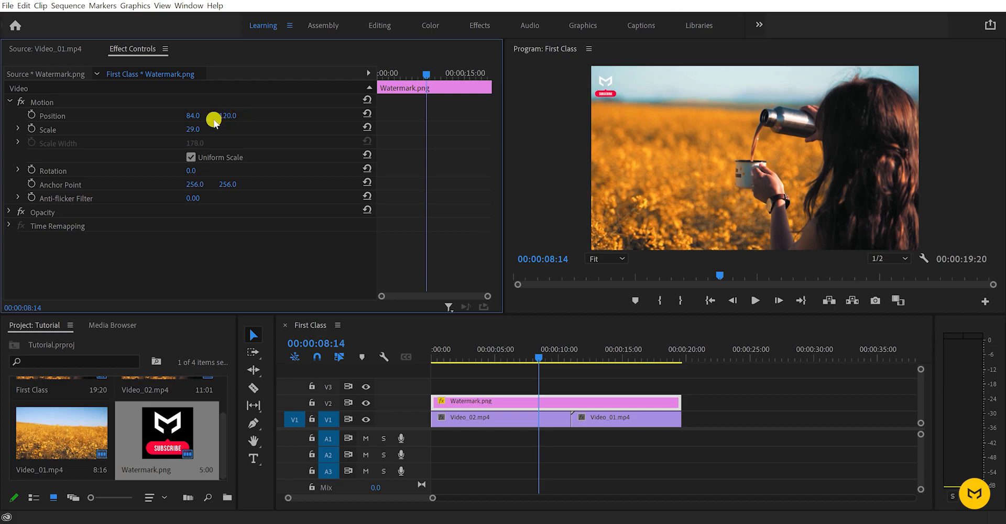
drag(226, 118, 201, 122)
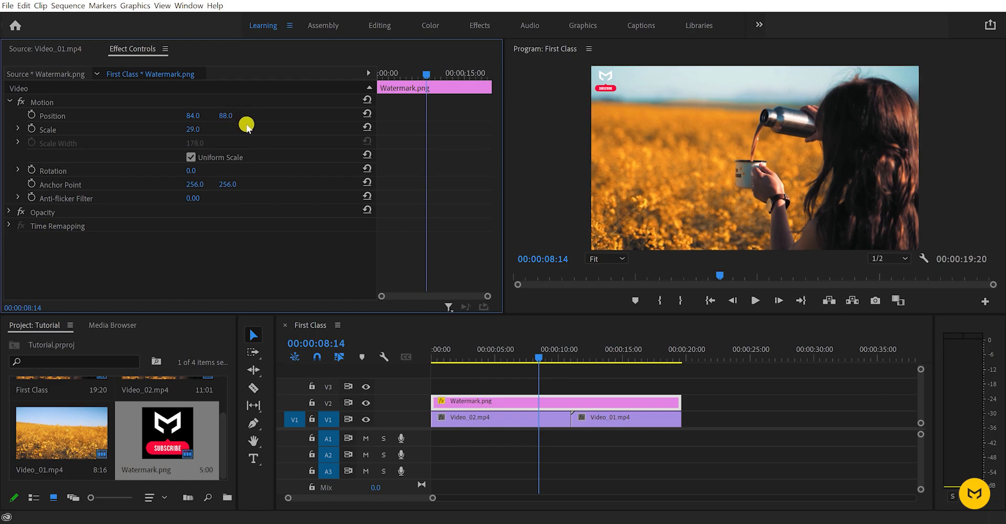
Step: Expand the Watermark.png Opacity properties, try an opacity of 25%, and return it to 100%
click(9, 213)
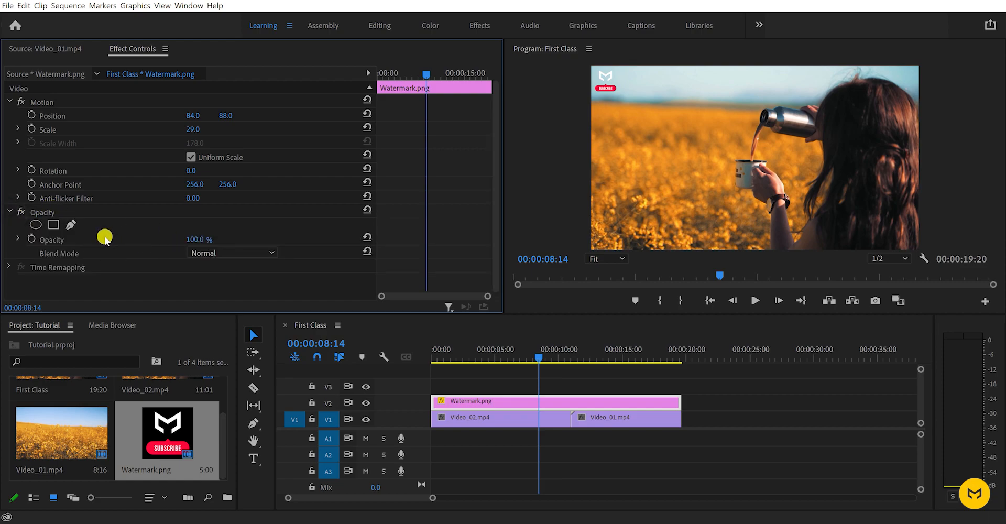
drag(202, 240, 149, 248)
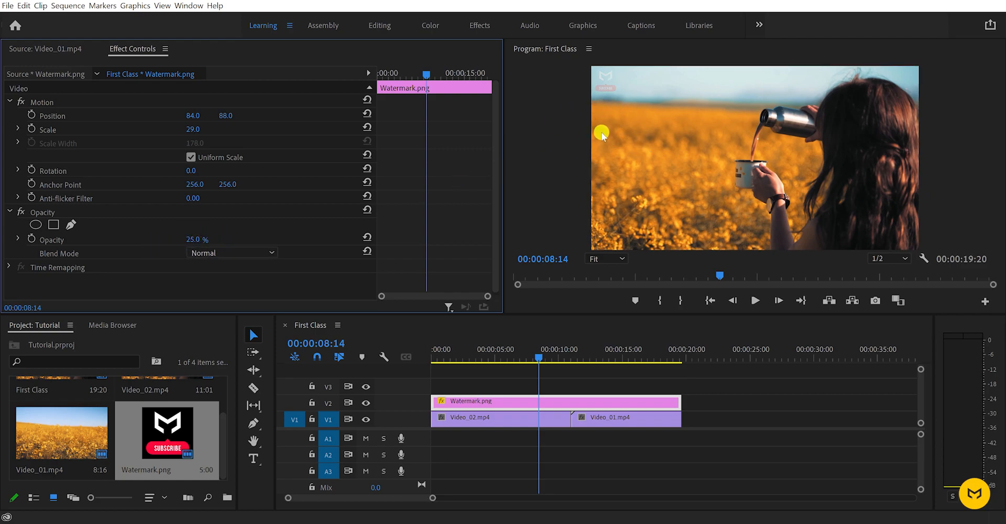
drag(189, 234, 294, 233)
Step: Try the Screen, Multiply and Overlay blend modes on Watermark.png, and reset Blend Mode to Normal
click(202, 253)
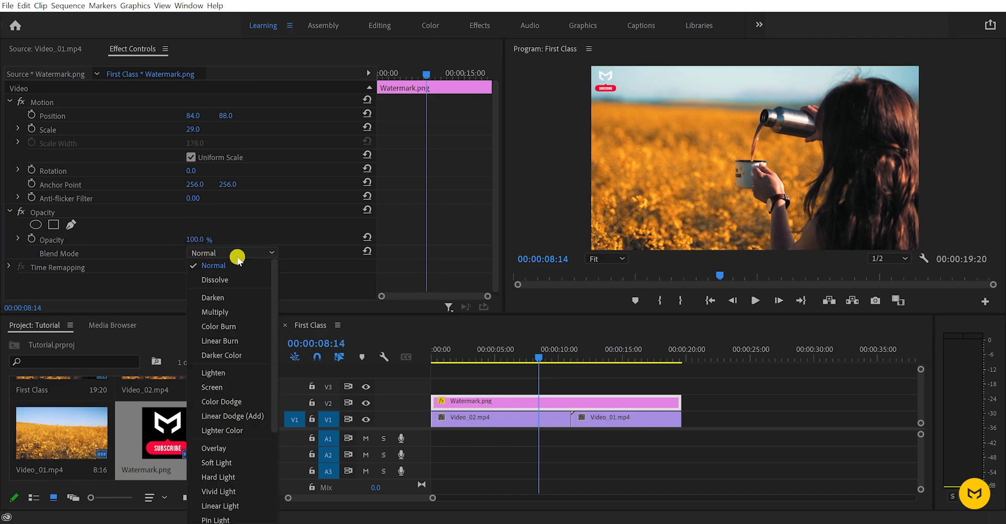
click(260, 388)
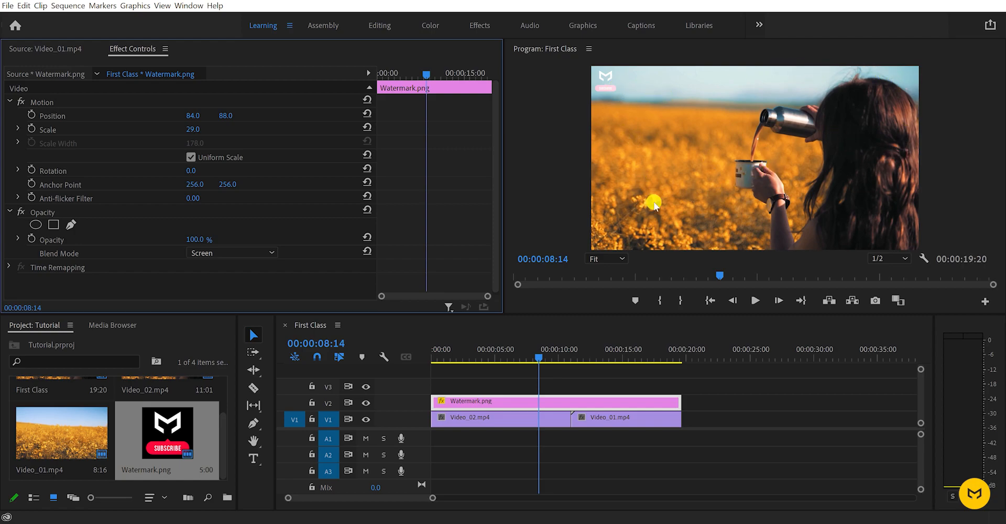
click(234, 253)
scroll(233, 335, up, 5)
click(226, 309)
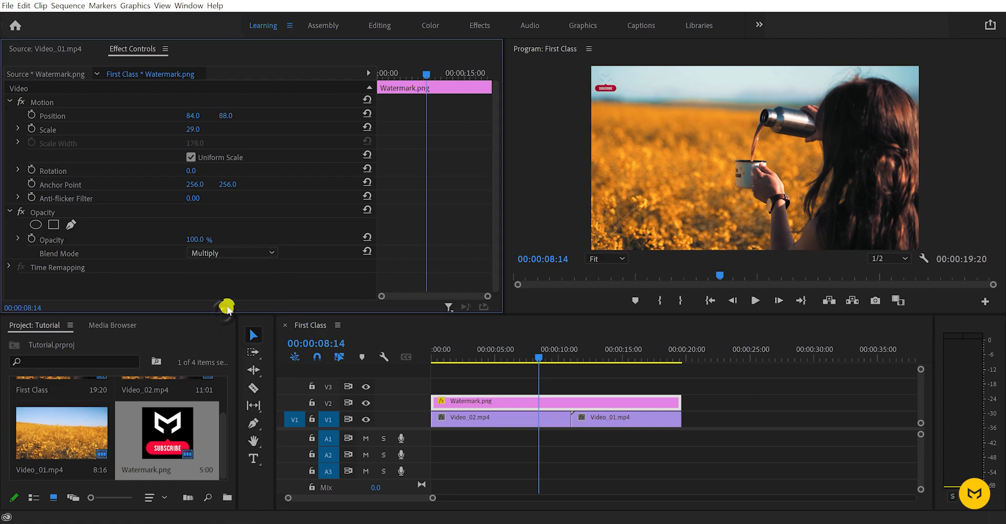
click(224, 253)
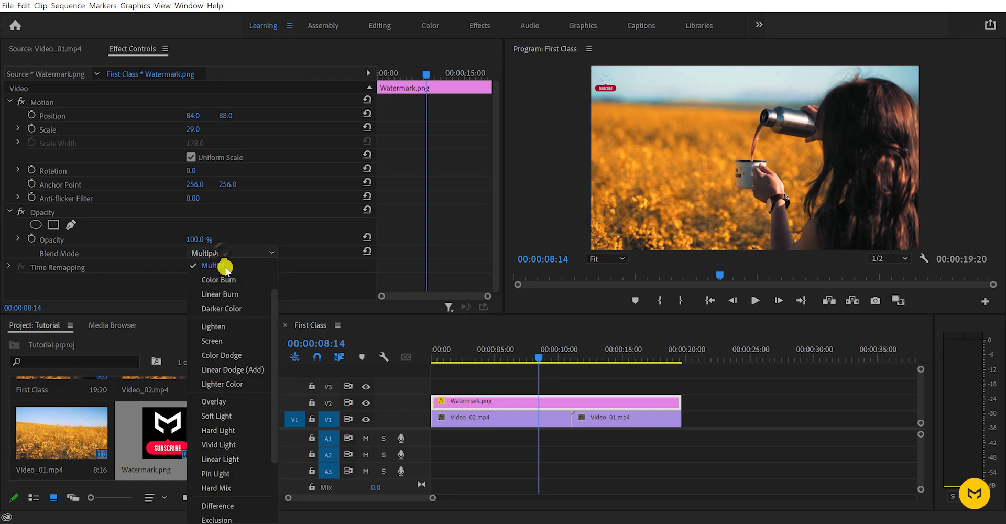
click(247, 402)
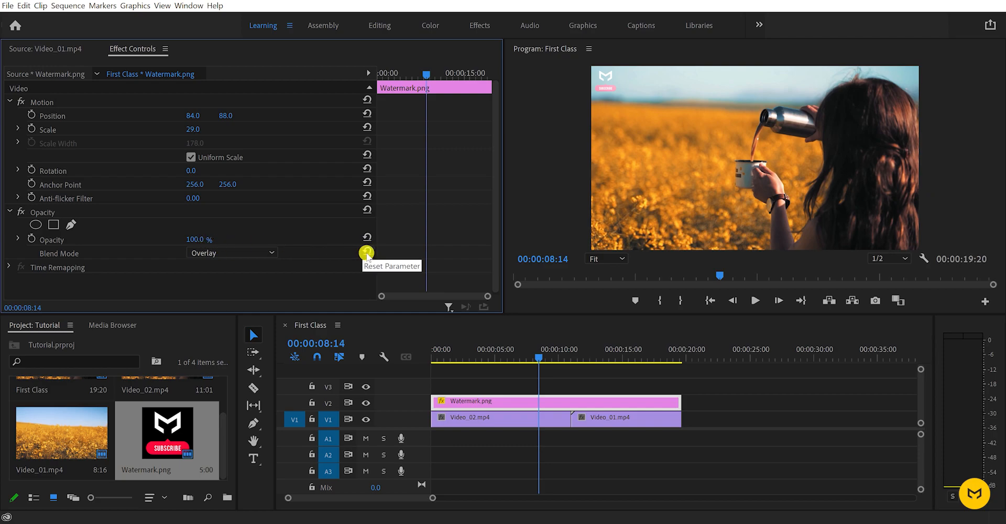
click(367, 253)
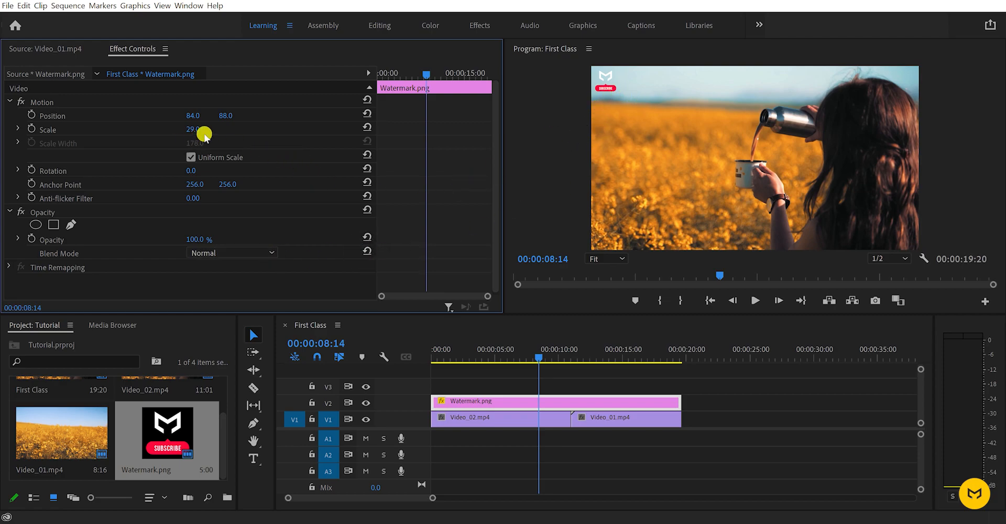
Step: Reset the Watermark.png Position and Scale to their defaults, and undo both resets
click(369, 115)
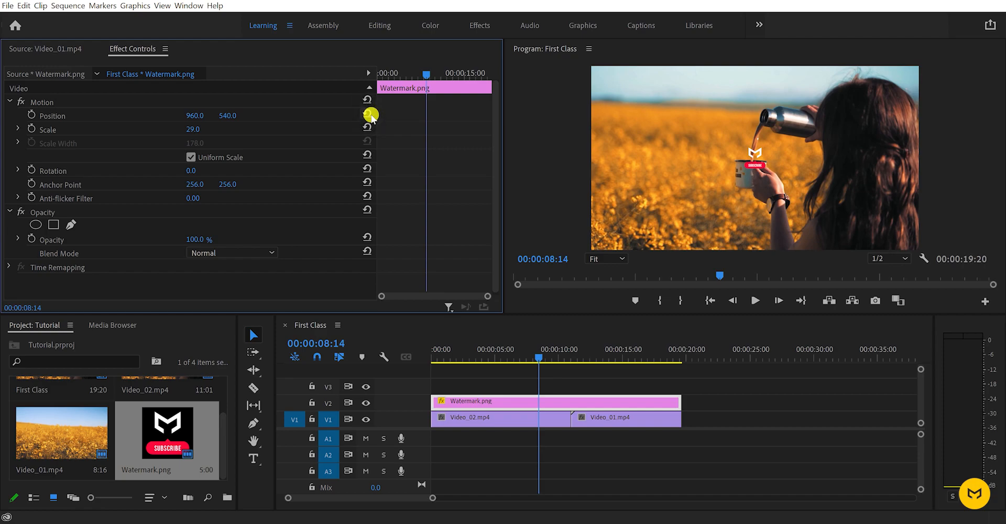
click(367, 127)
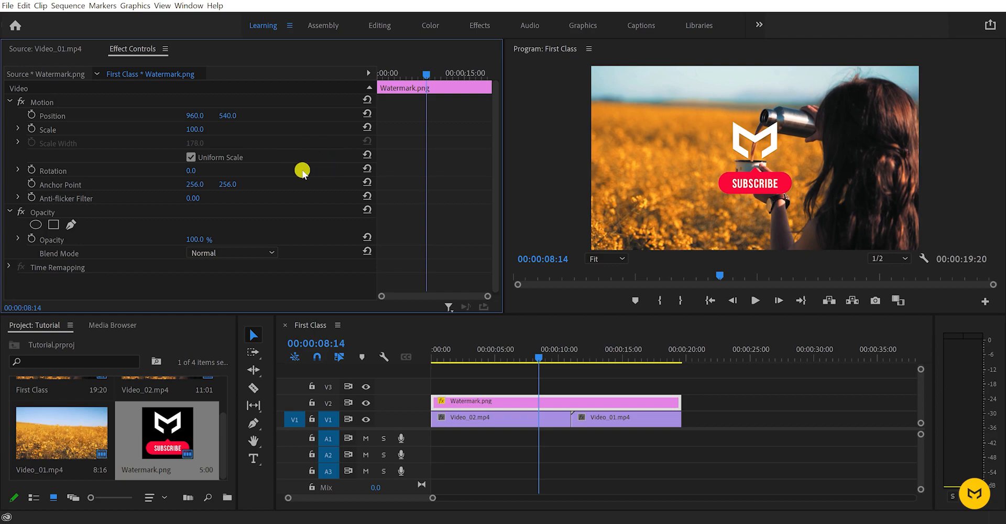
key(ctrl+z)
key(ctrl+z)
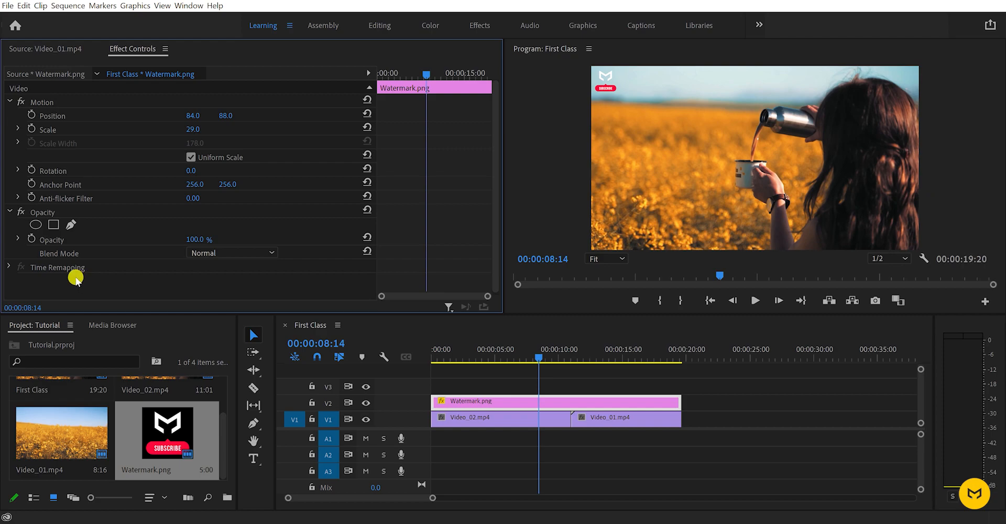
Step: Open the Effects library panel for the First Class sequence
click(550, 360)
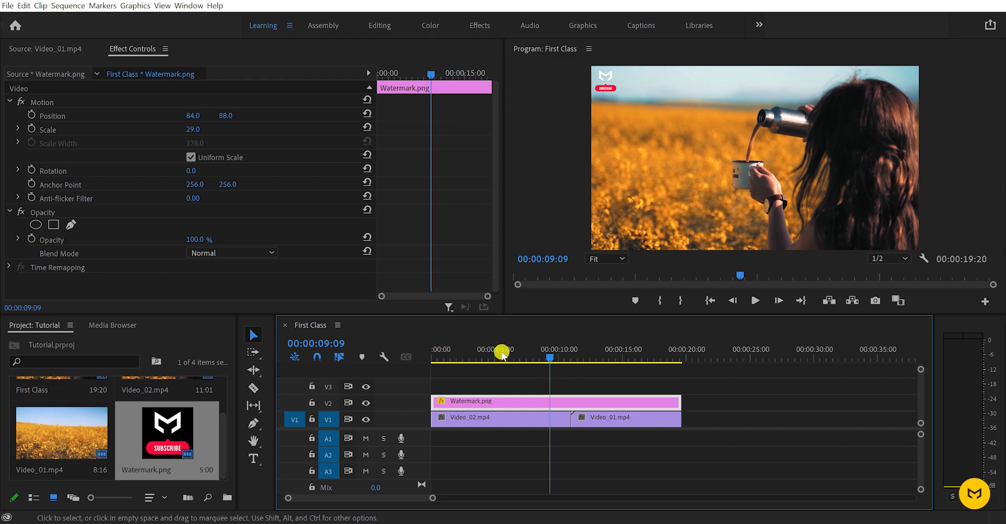
click(190, 7)
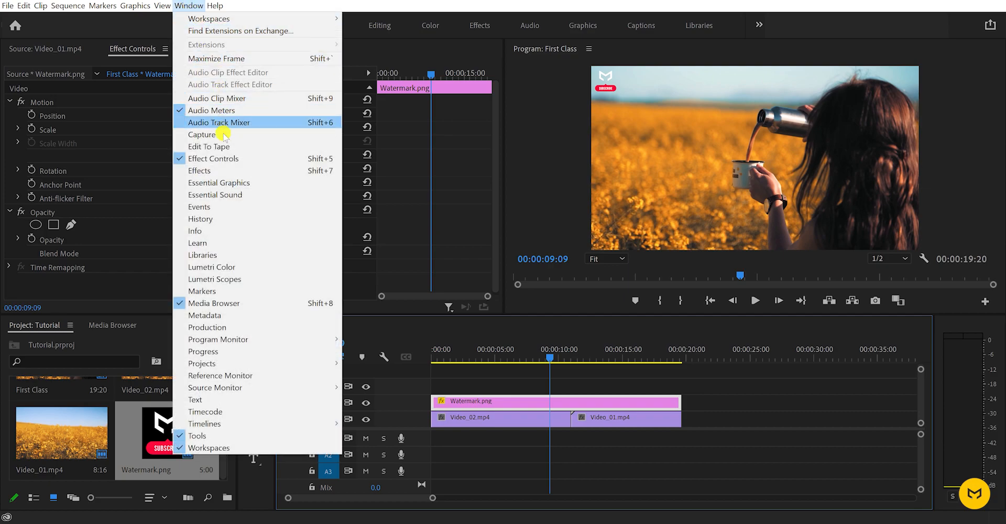
click(240, 171)
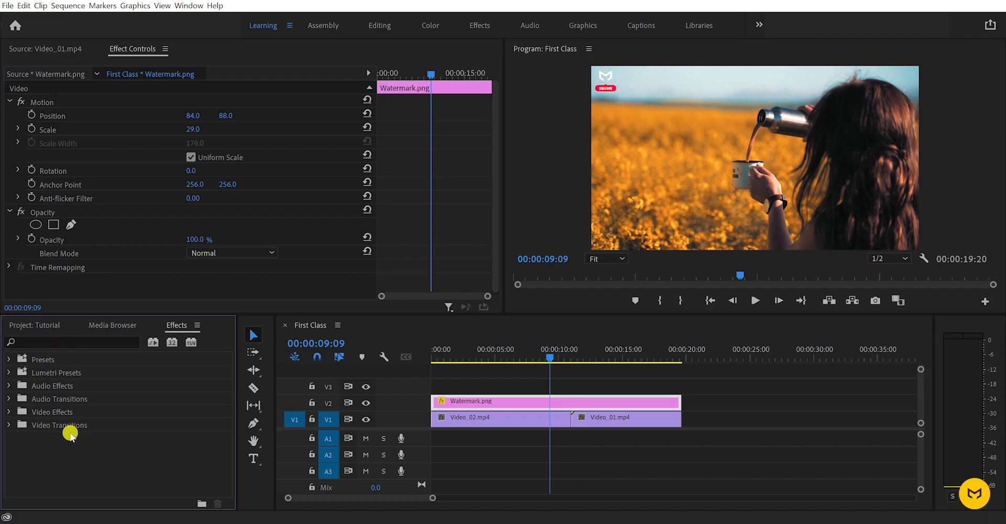
Step: Look through the effect categories, including the Adjust group within Video Effects, and collapse the folders again
click(67, 361)
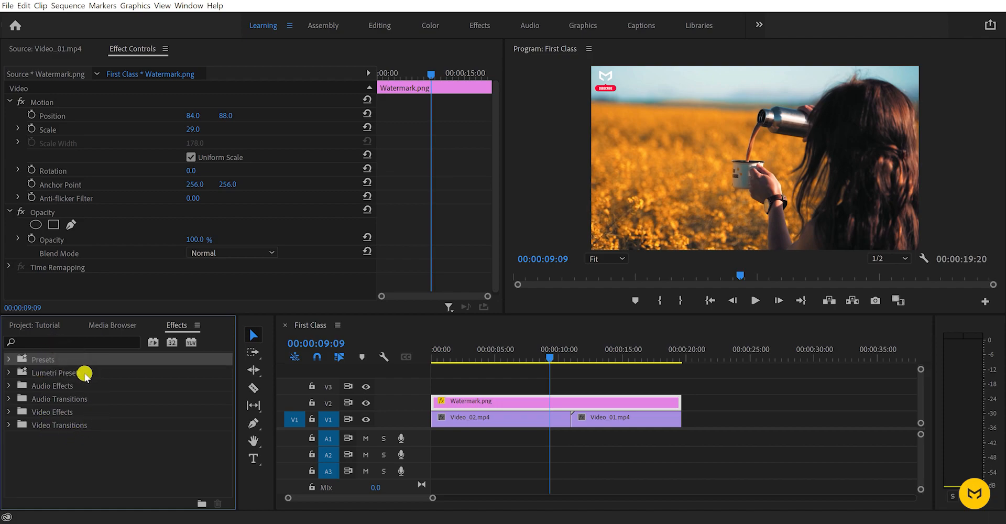
click(82, 374)
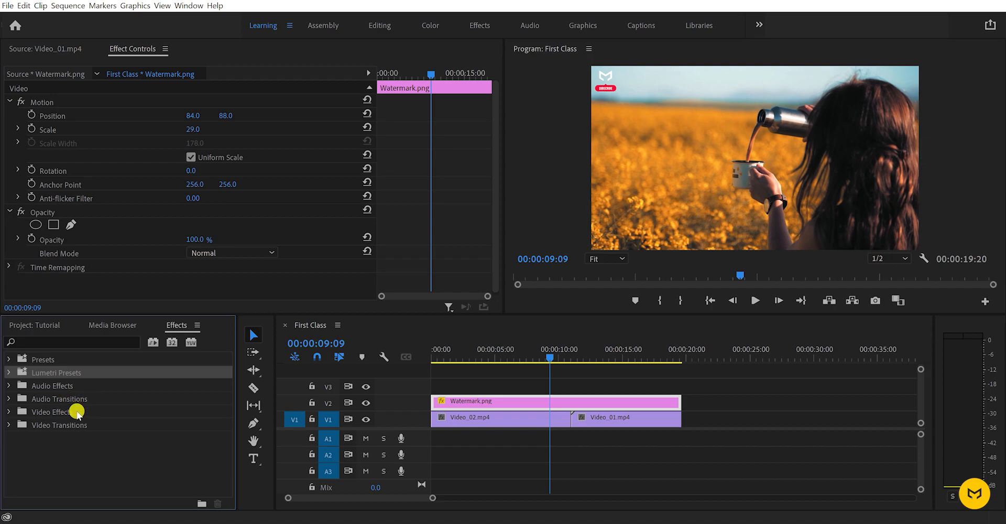
click(8, 414)
scroll(8, 414, down, 1)
click(16, 386)
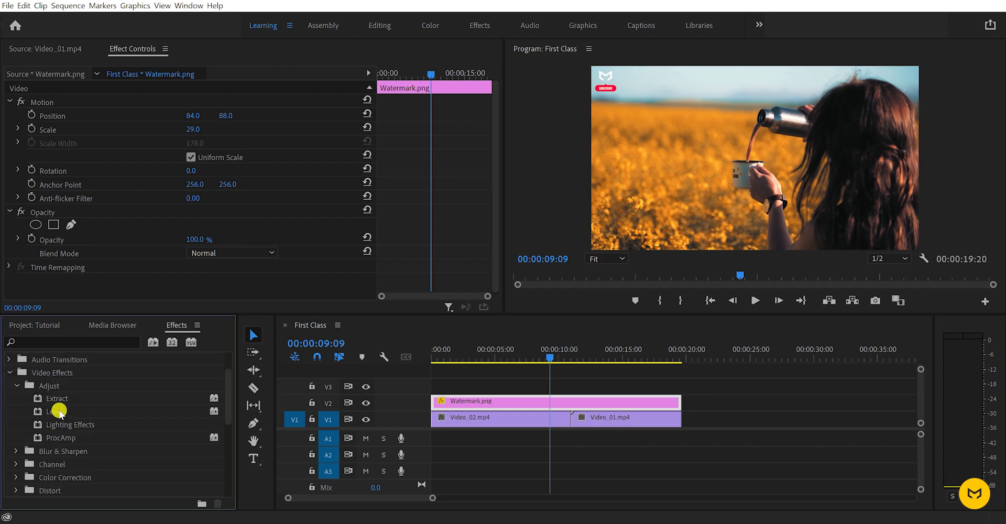
click(16, 386)
click(10, 372)
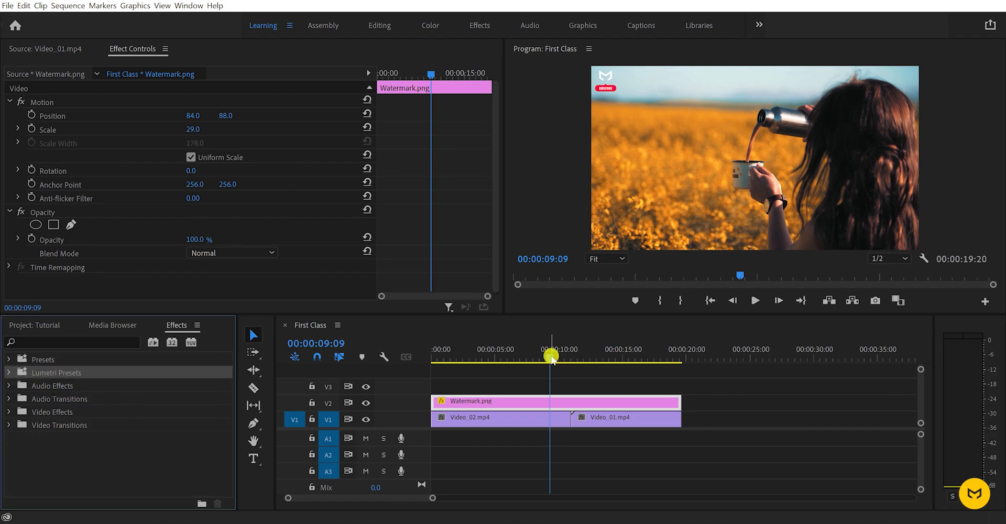
Step: Apply the Dip to Black dissolve transition to the start of Video_02.mp4 on V1
drag(550, 356, 420, 360)
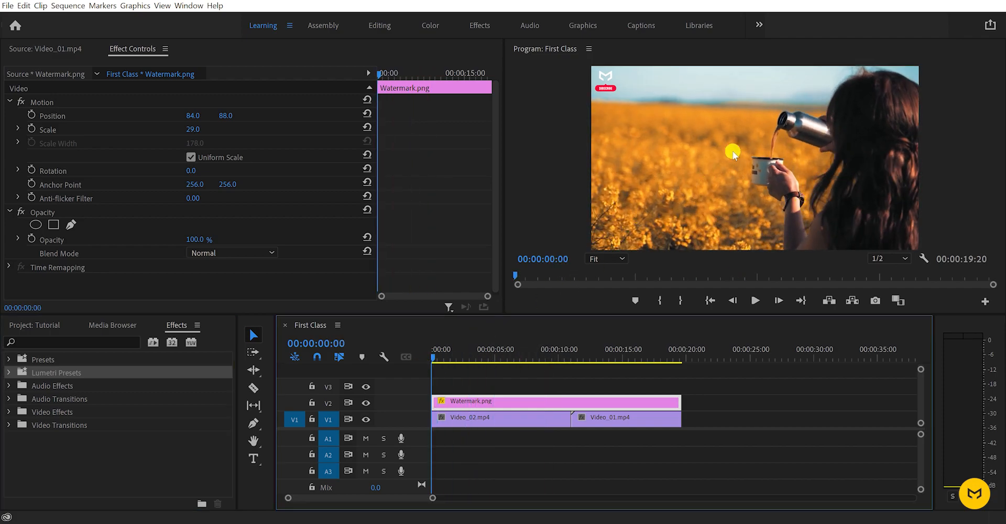
click(9, 425)
scroll(68, 450, down, 2)
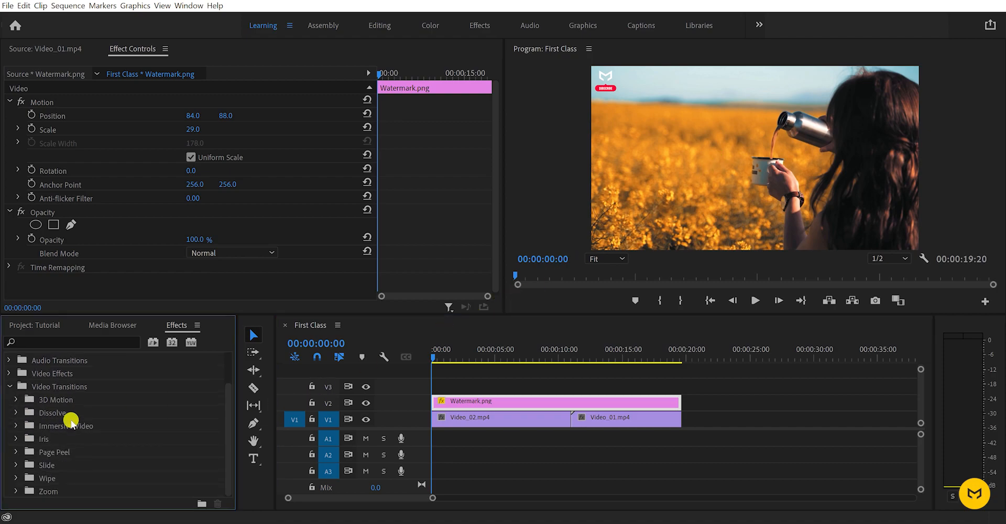
click(17, 412)
scroll(63, 433, down, 3)
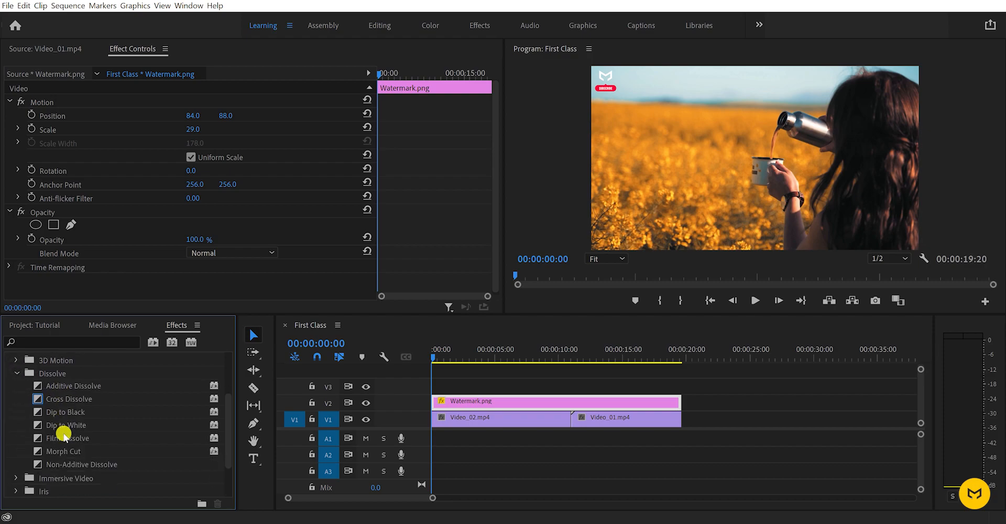
click(68, 413)
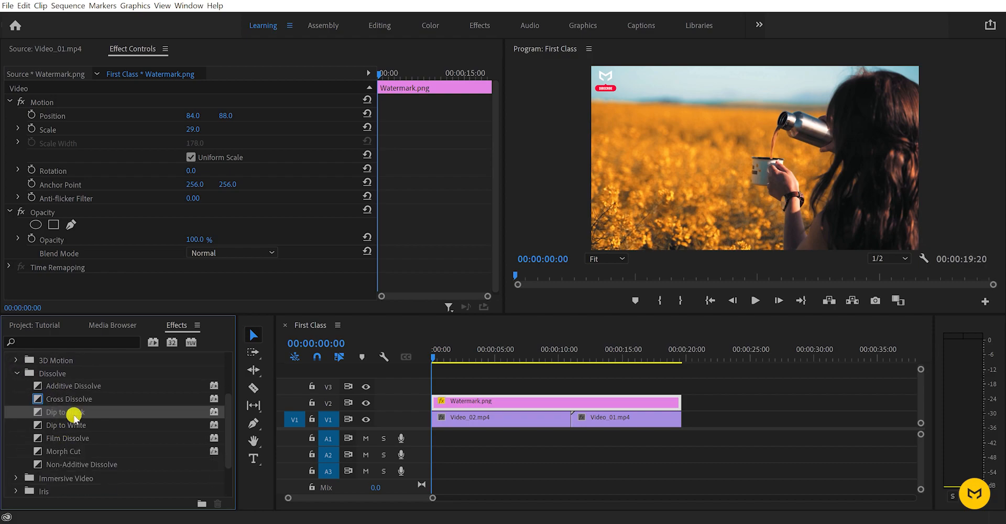
drag(68, 413, 438, 424)
Step: Play the opening of the sequence several times to review the Dip to Black transition
key(space)
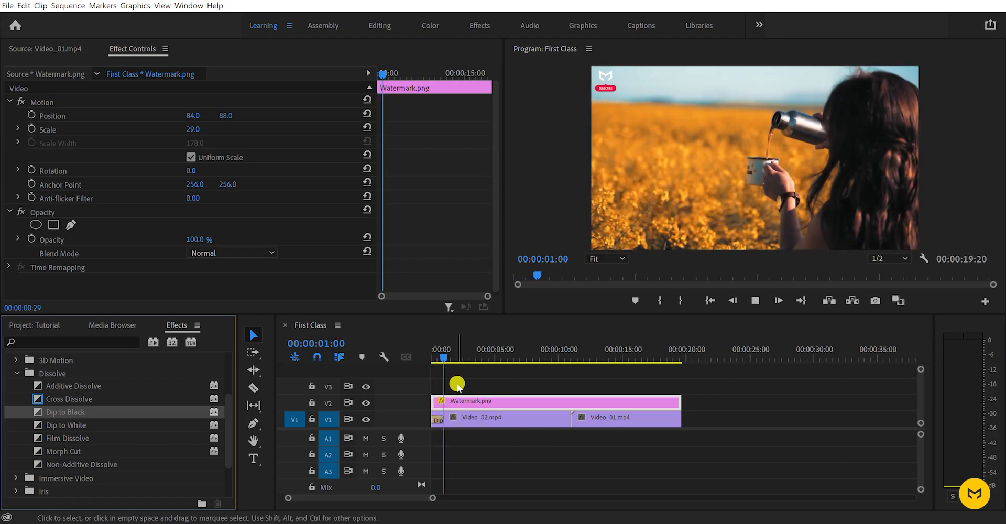
key(space)
drag(445, 358, 414, 361)
key(space)
key(space)
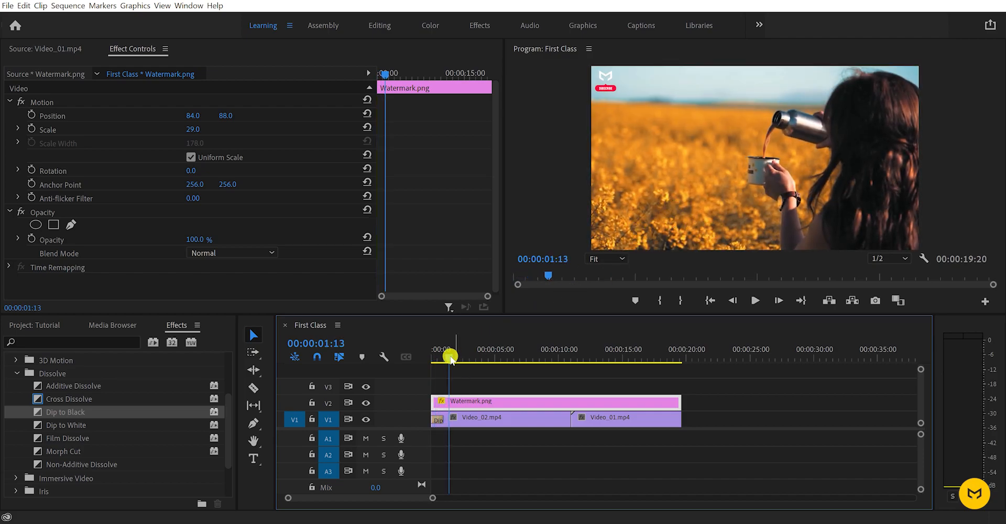
drag(450, 358, 436, 354)
key(space)
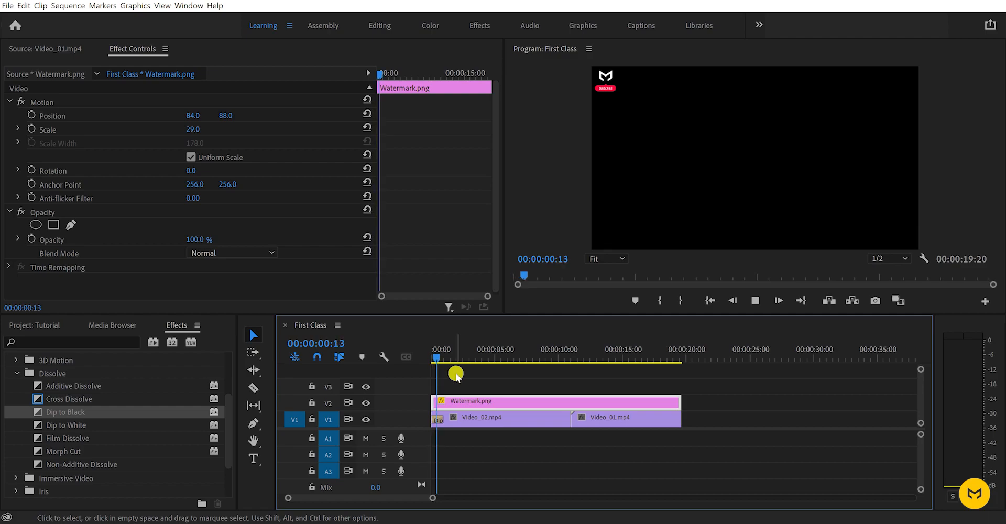
key(space)
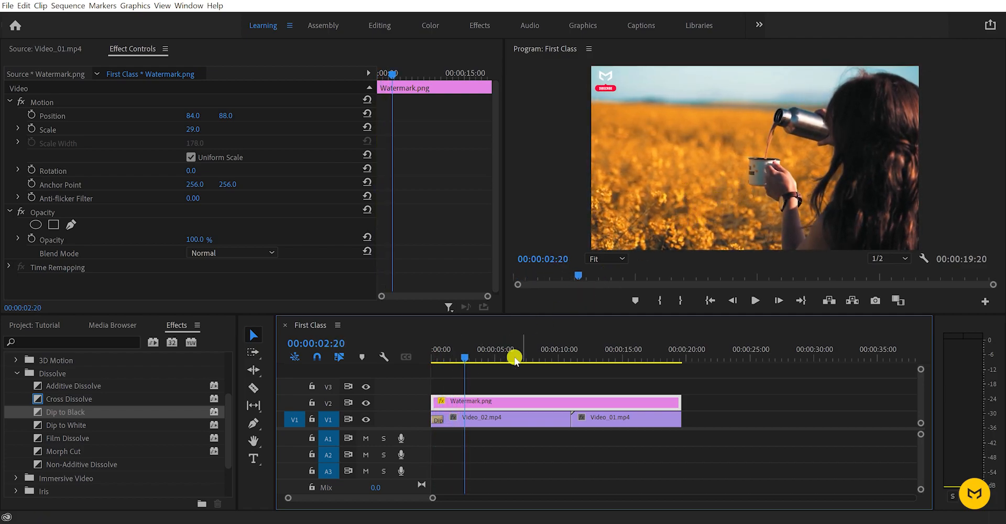
Step: Extend the Dip to Black transition at the start of Video_02.mp4 to a duration of 00:00:05:01
click(434, 419)
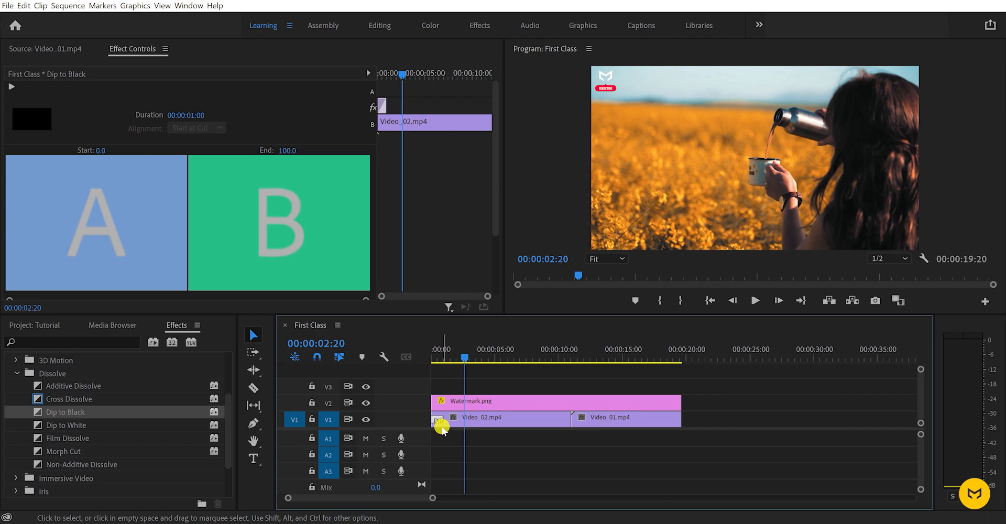
key(minus)
key(minus)
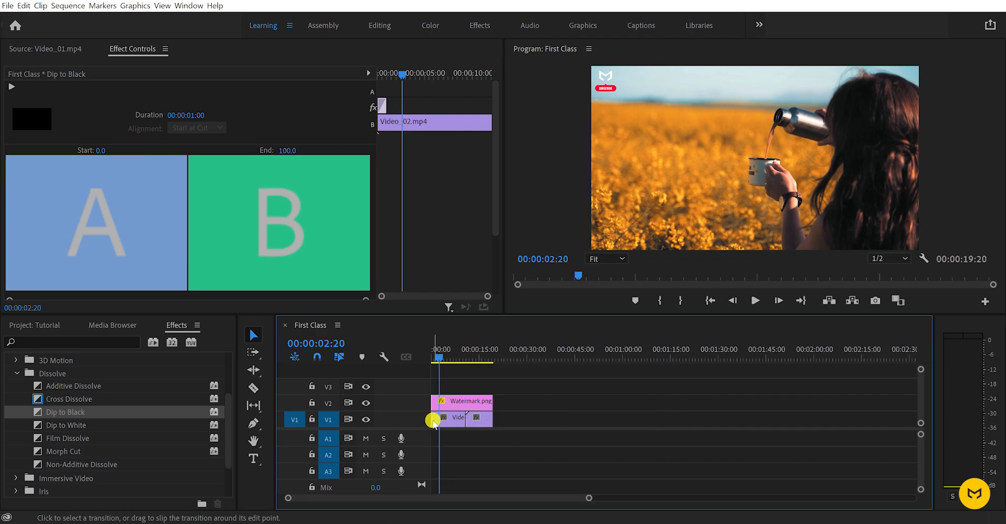
key(equal)
key(equal)
key(equal)
key(equal)
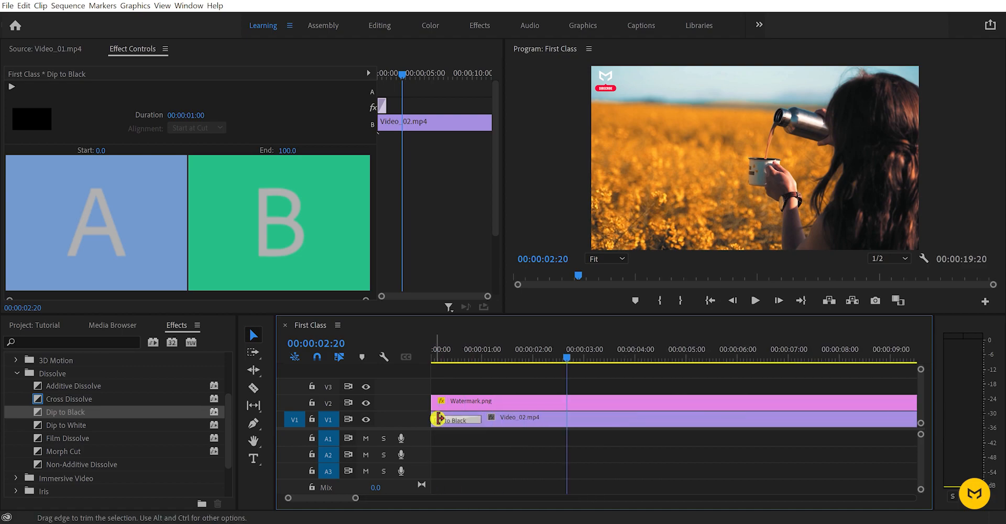
key(minus)
key(minus)
key(equal)
key(equal)
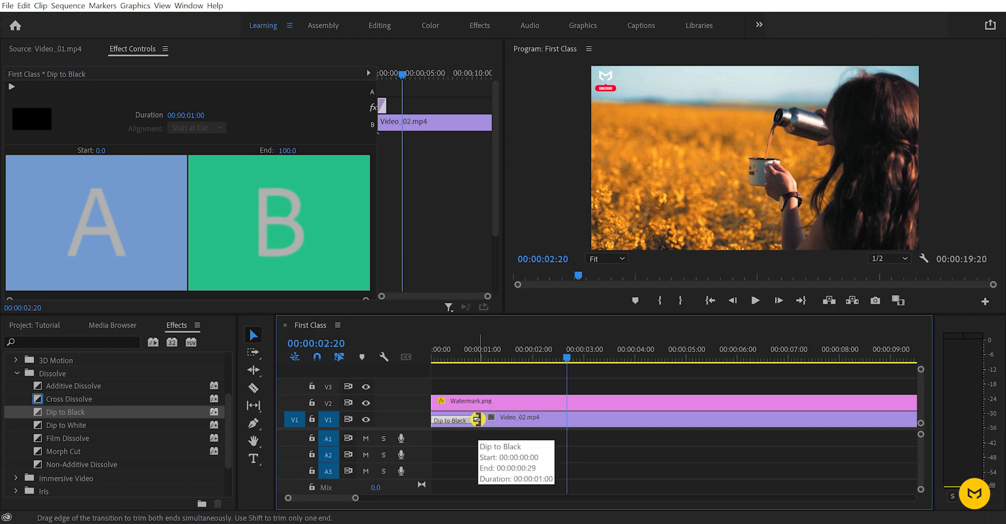
drag(477, 420, 683, 420)
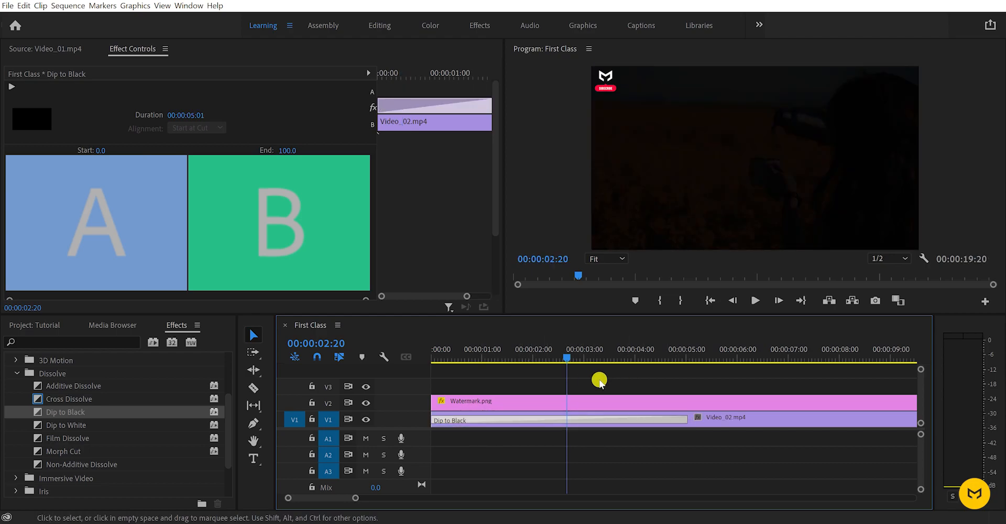
Step: Play the sequence from its beginning to review the lengthened Dip to Black fade
drag(443, 358, 411, 360)
key(minus)
key(minus)
key(minus)
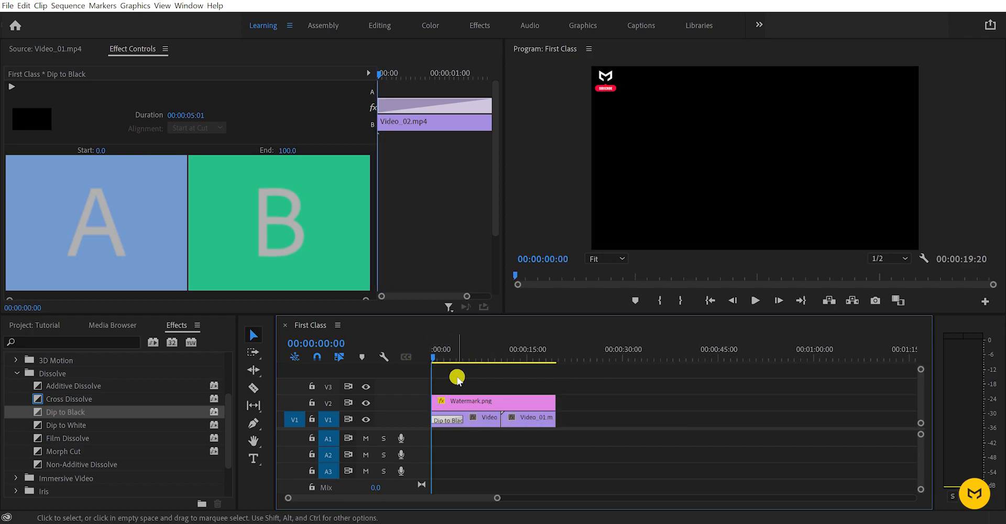
key(space)
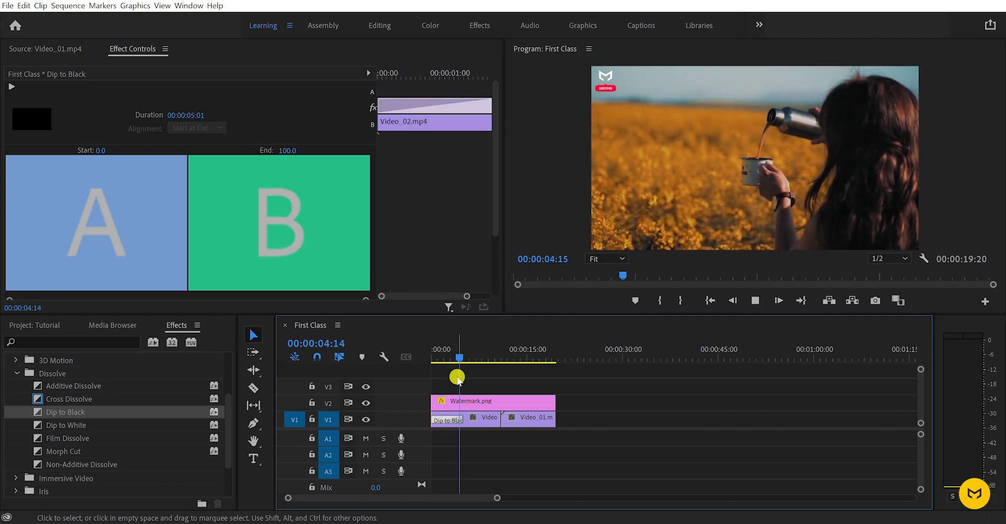
drag(457, 359, 413, 361)
key(space)
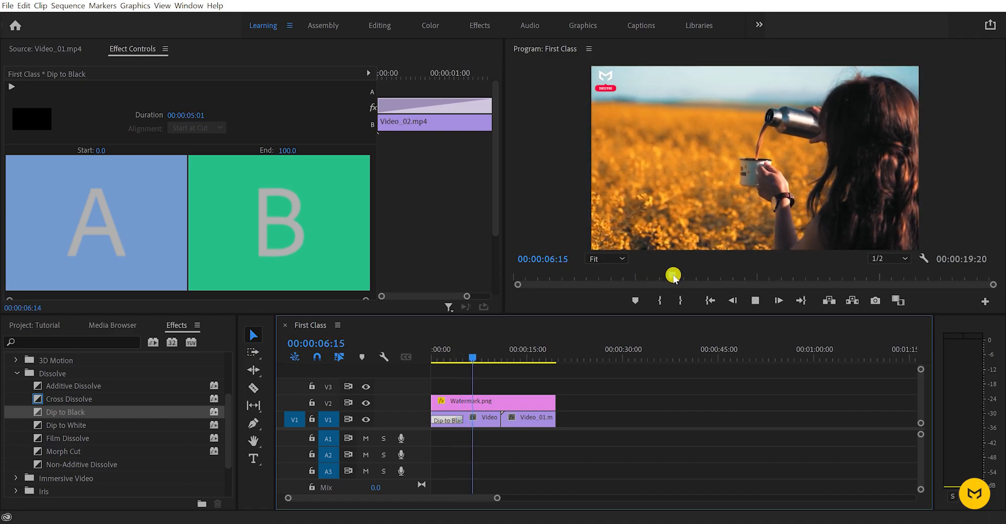
Step: Preview the cut between Video_02.mp4 and Video_01.mp4, and apply a Cross Dissolve there at the start of Video_01.mp4
drag(503, 360, 486, 367)
key(space)
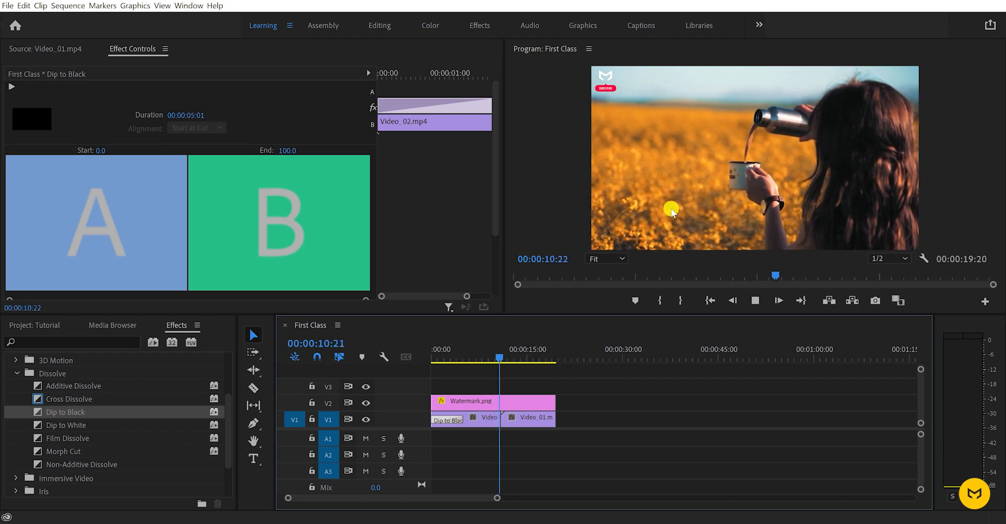
key(space)
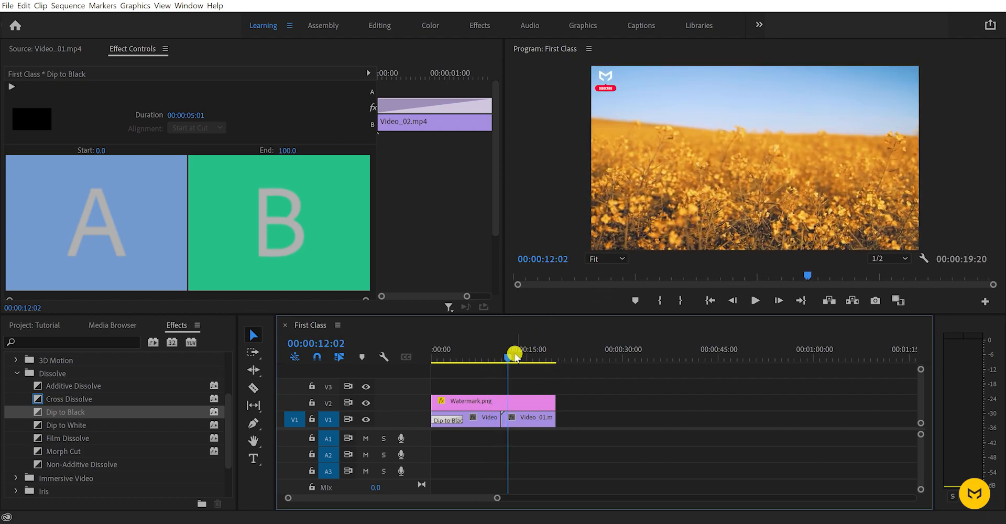
mouse_move(507, 358)
mouse_down()
mouse_move(493, 358)
mouse_move(503, 359)
mouse_up()
scroll(83, 425, up, 1)
click(71, 415)
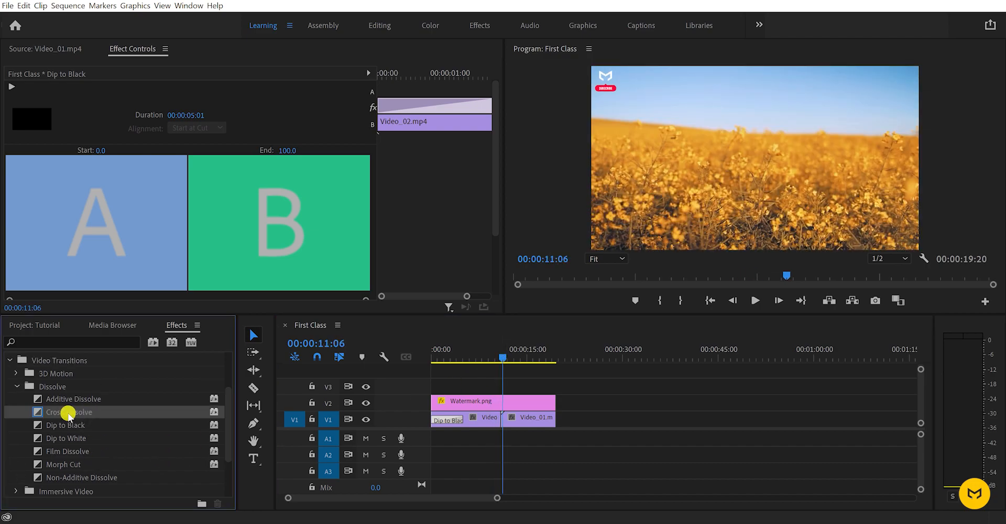
drag(61, 414, 503, 419)
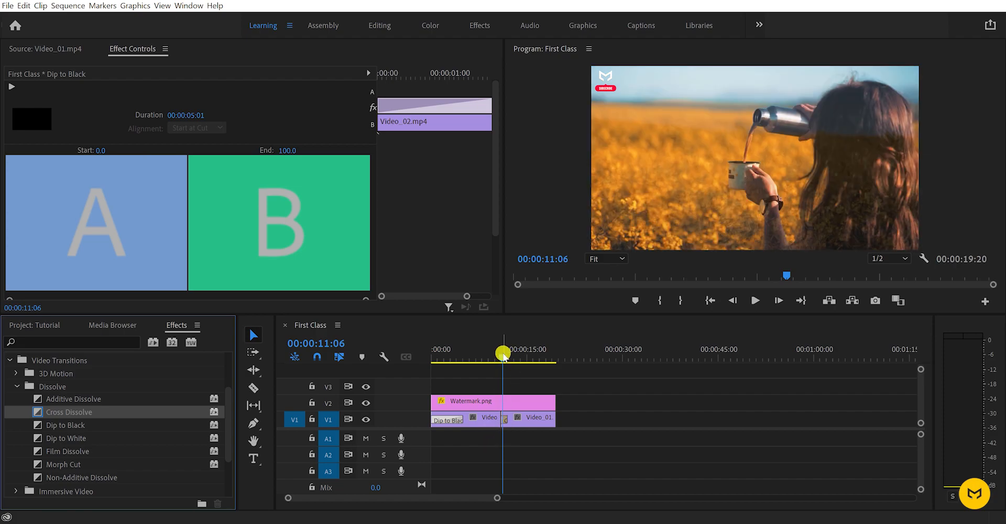
Step: Play across the junction of the two clips repeatedly to review the Cross Dissolve
drag(503, 354, 495, 362)
key(space)
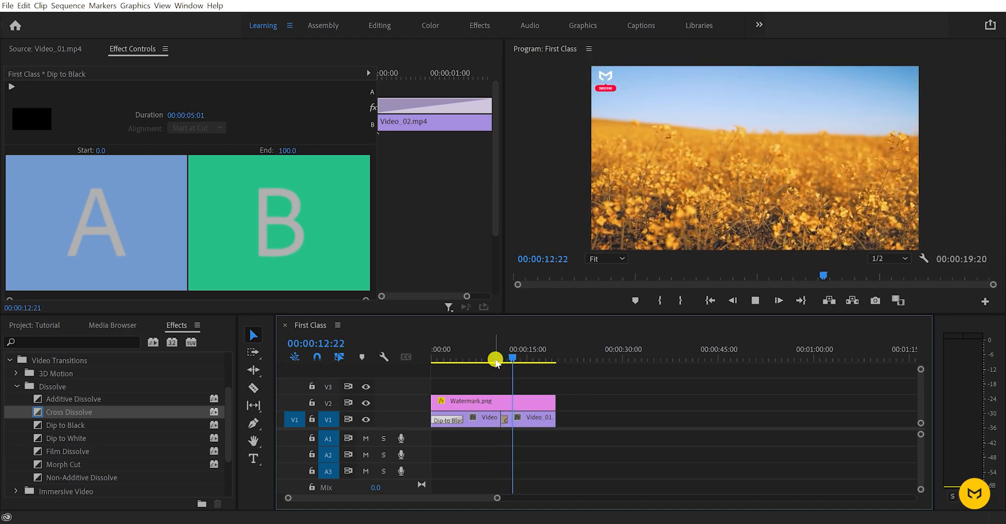
key(space)
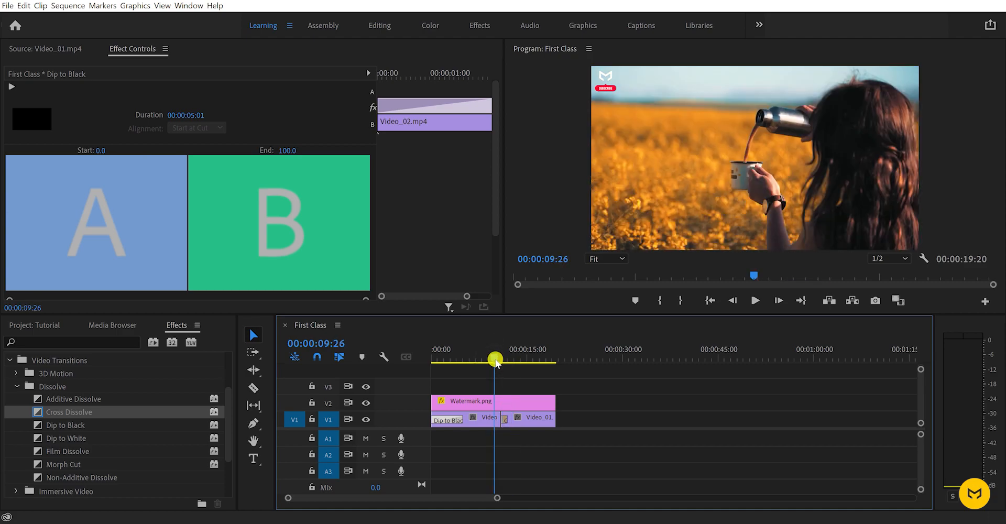
key(space)
key(space)
key(ctrl+d)
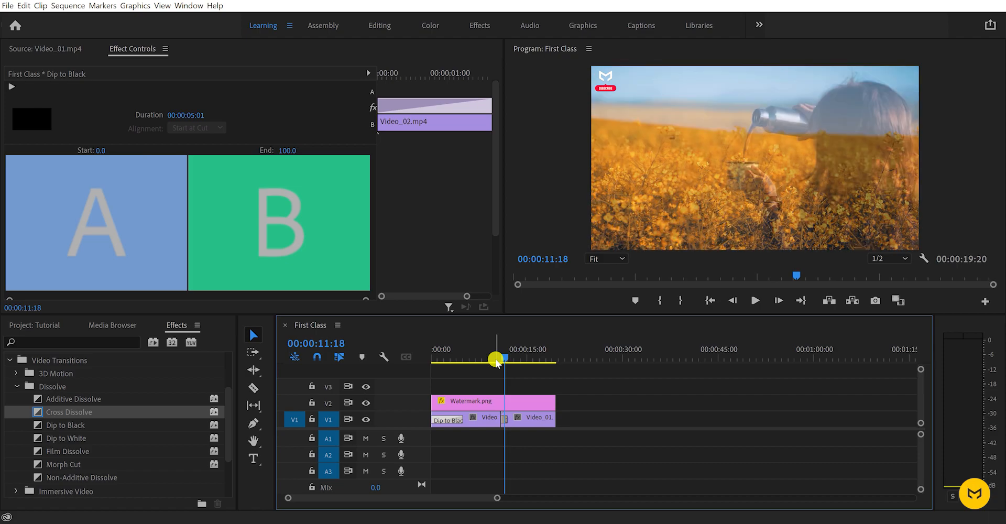
drag(496, 361, 494, 361)
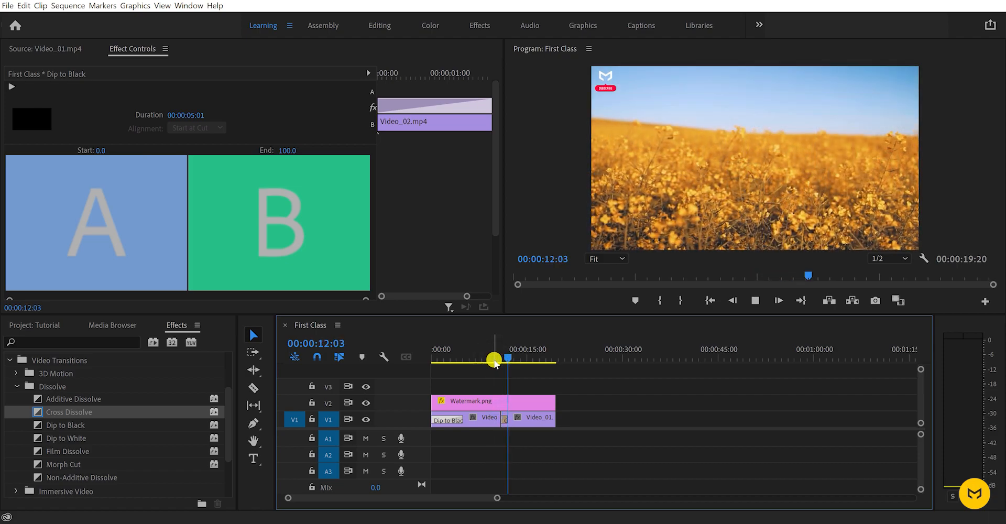
drag(495, 361, 518, 370)
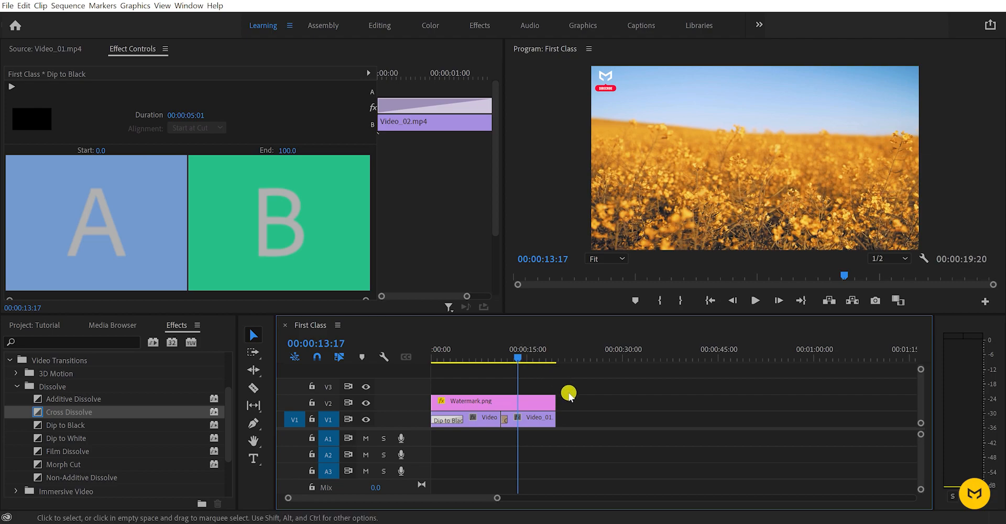
Step: Apply the Dip to White dissolve transition to the end of Video_01.mp4 on V1
click(538, 418)
drag(514, 352, 550, 376)
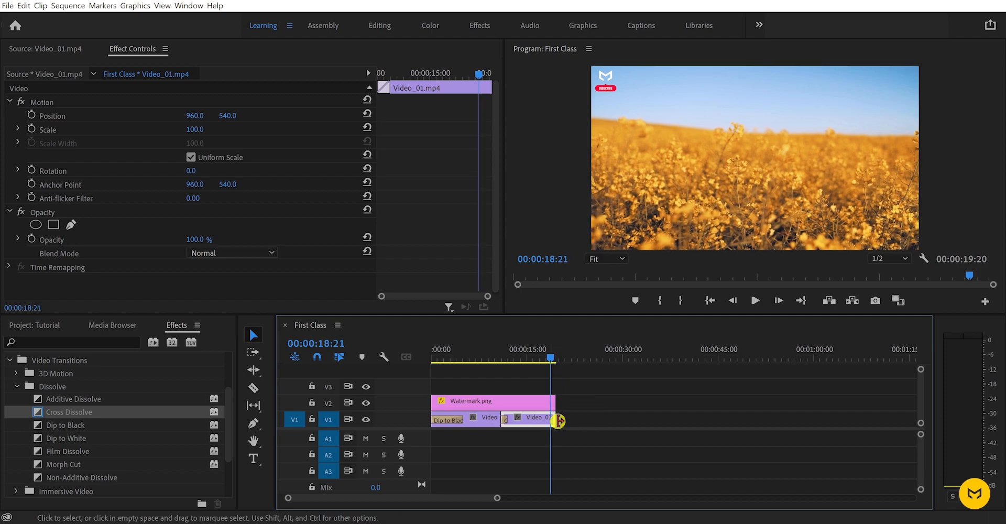
click(50, 425)
click(48, 438)
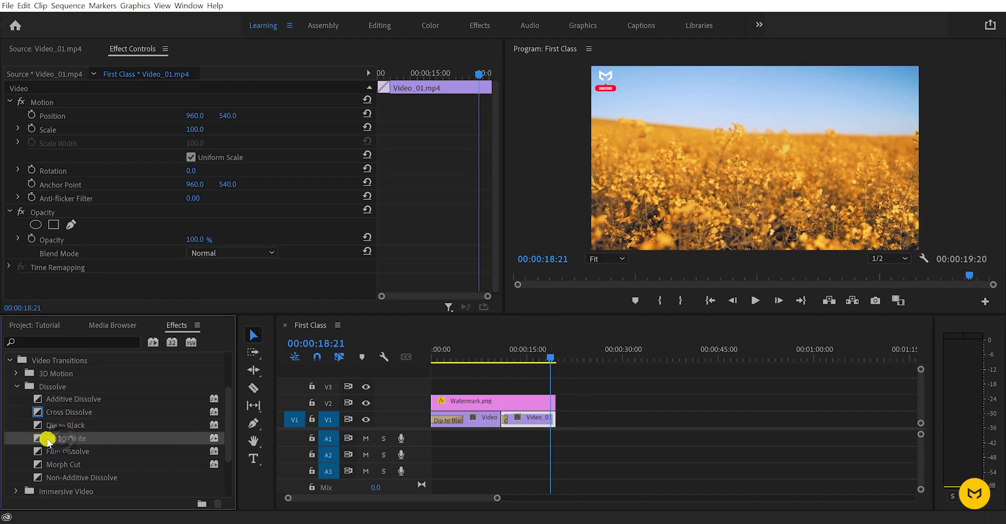
drag(47, 438, 555, 423)
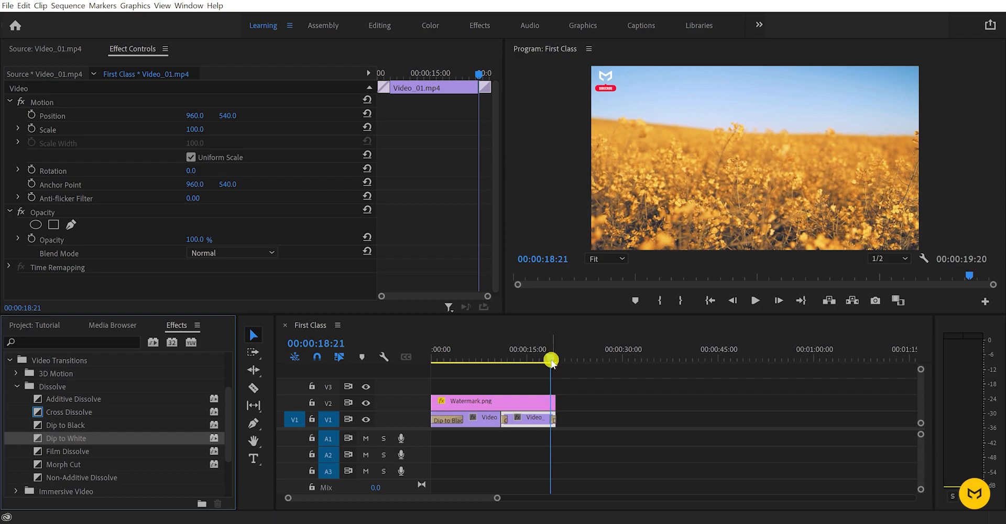
Step: Lengthen the Dip to White transition at the end of Video_01.mp4 to a duration of 00:00:04:22
drag(552, 363, 544, 361)
click(552, 421)
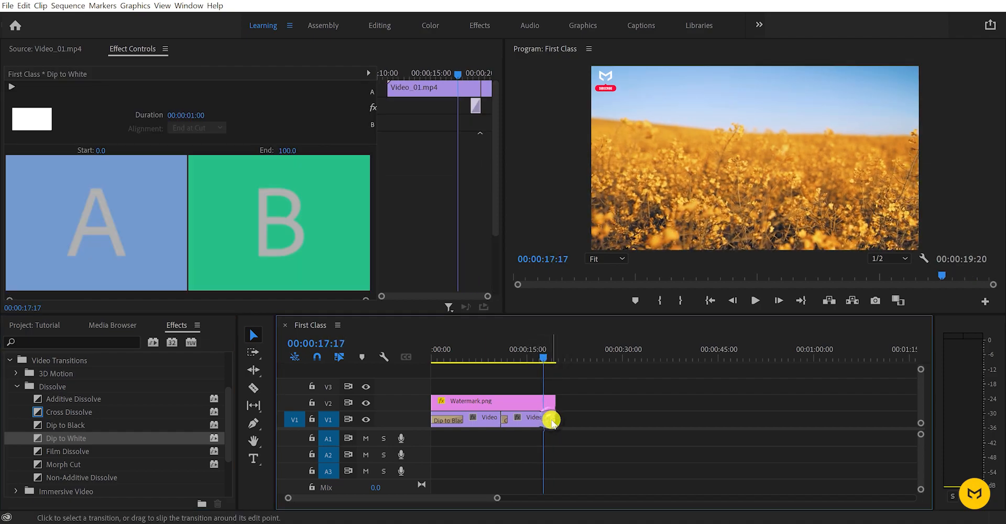
key(equal)
key(equal)
drag(705, 419, 611, 420)
key(minus)
key(minus)
key(minus)
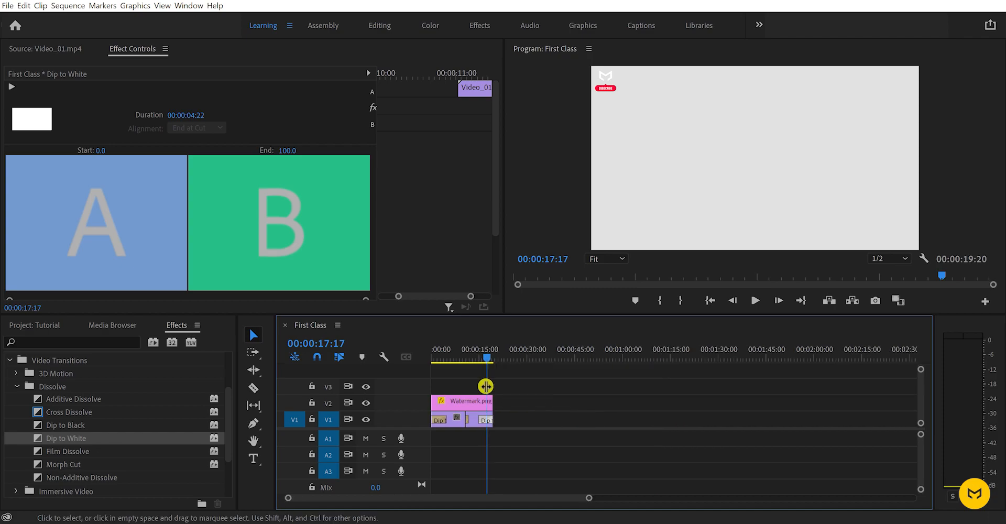
Step: Play the sequence from its start to review all the transitions, and look through the other Dissolve transitions
drag(442, 355, 393, 361)
key(space)
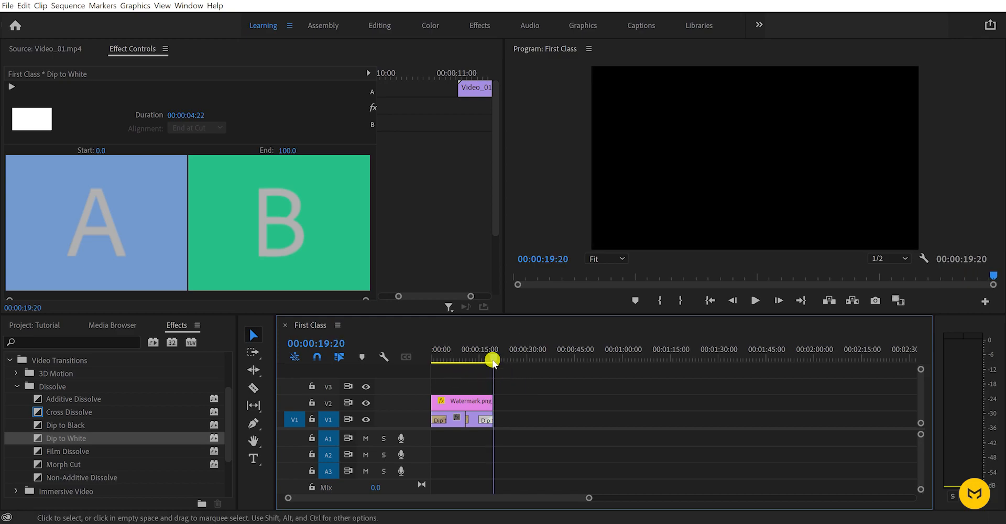
drag(494, 358, 457, 358)
scroll(98, 435, down, 3)
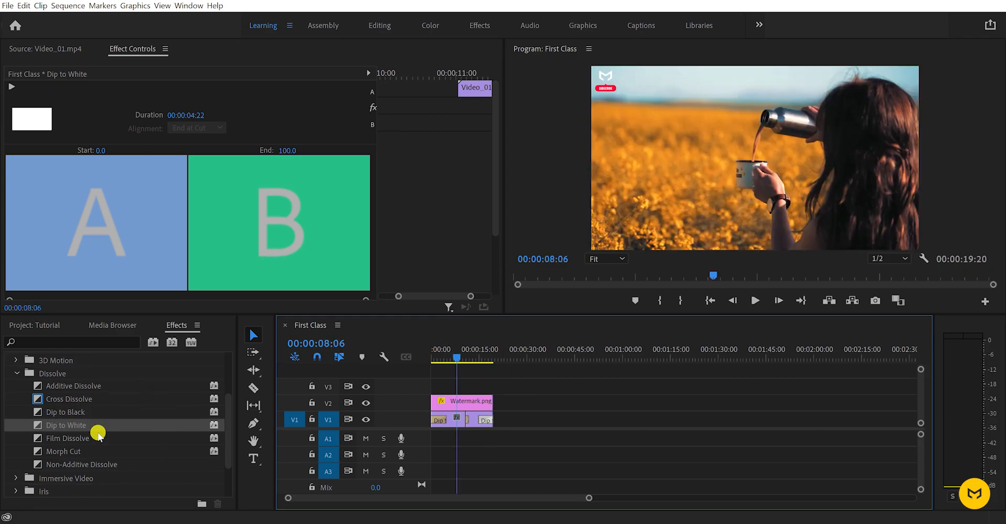
scroll(84, 454, up, 3)
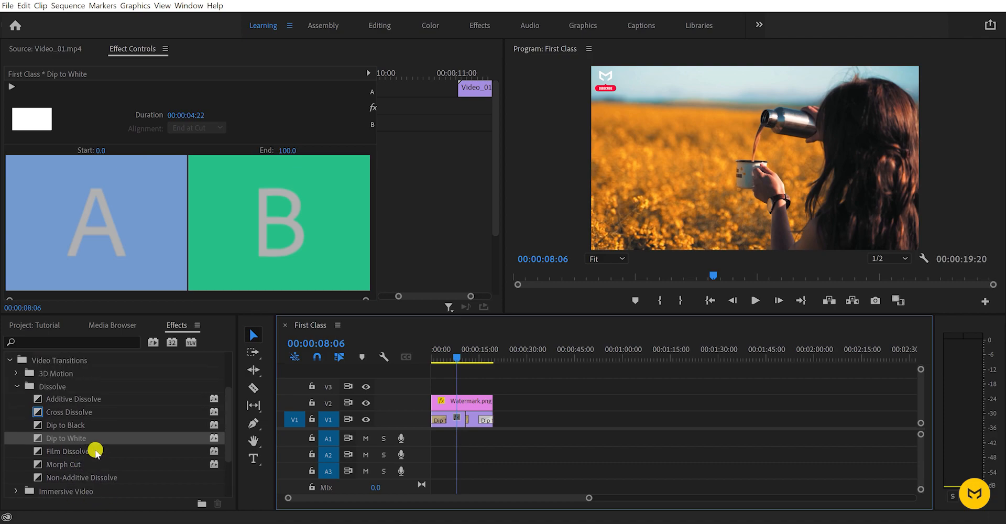
scroll(111, 449, down, 1)
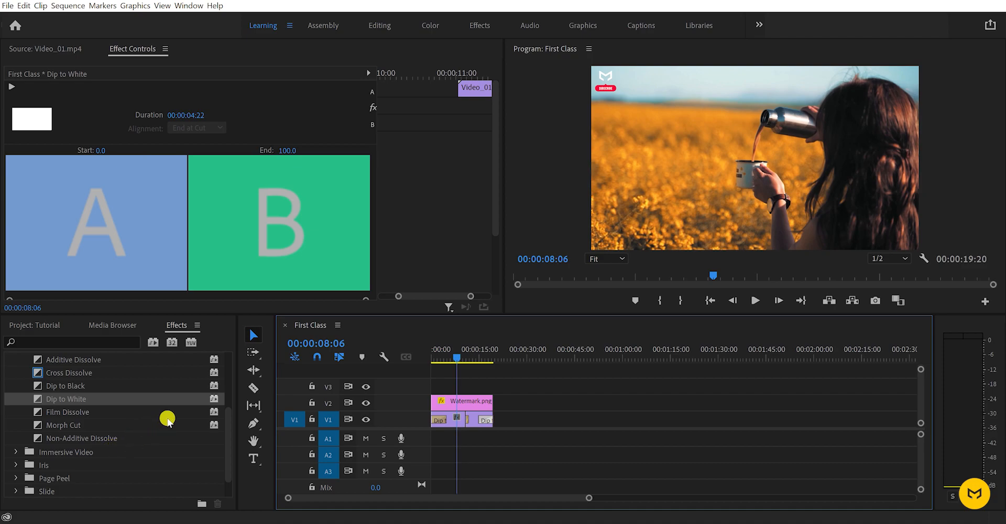
Step: Undo the Dip to White, the Cross Dissolve and the Dip to Black lengthening, and return the playhead to the sequence start
drag(474, 353, 472, 373)
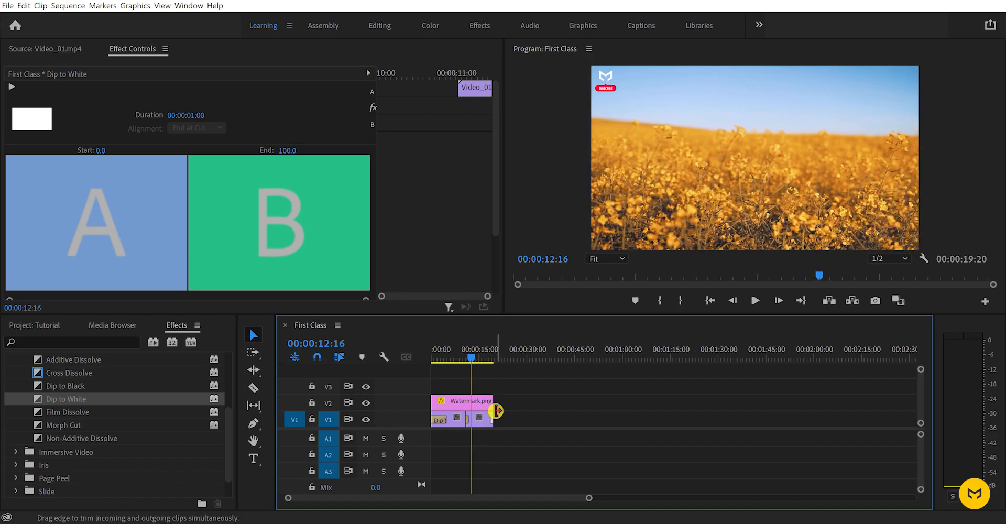
click(530, 412)
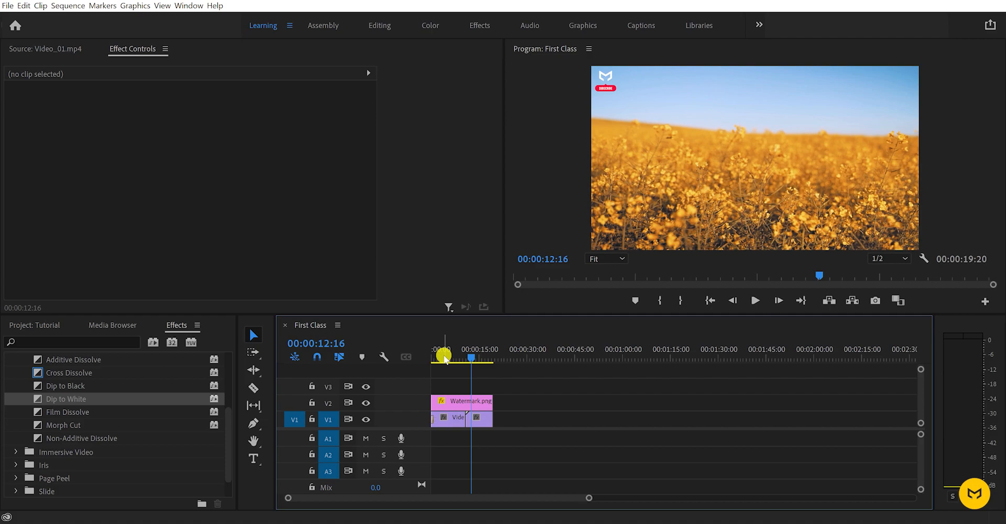
drag(444, 357, 415, 366)
key(space)
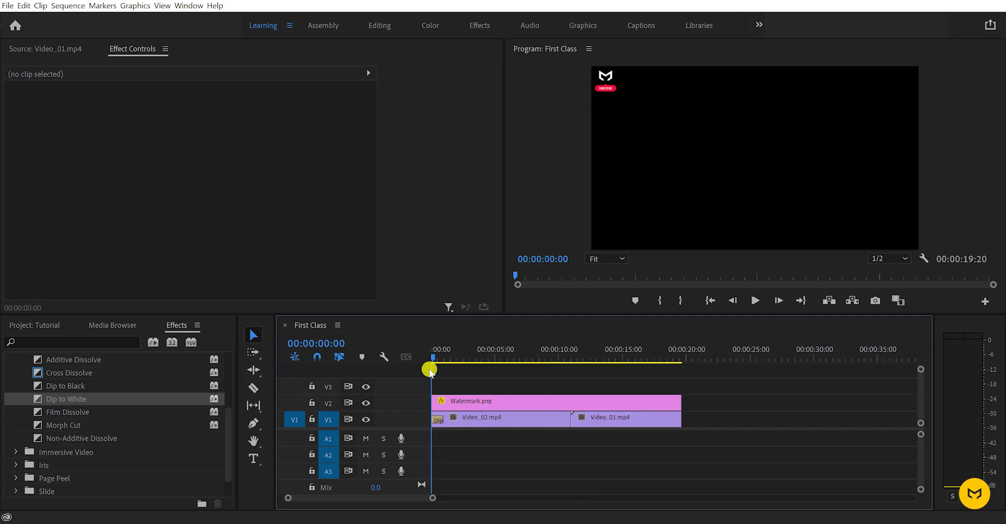
Step: Place the playhead exactly at 00:00:05:00 and split Video_02.mp4 on V1 there with the Razor tool
drag(430, 370, 519, 368)
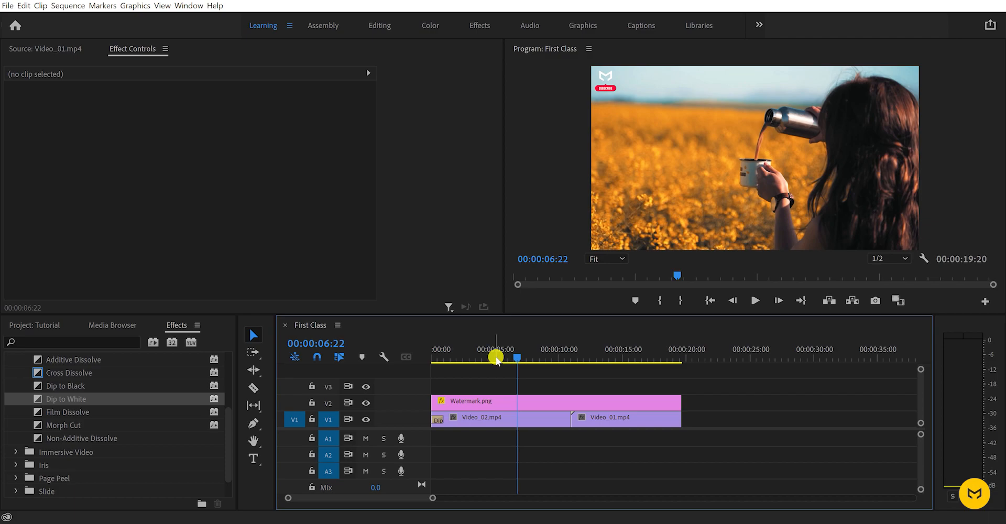
click(495, 360)
click(519, 420)
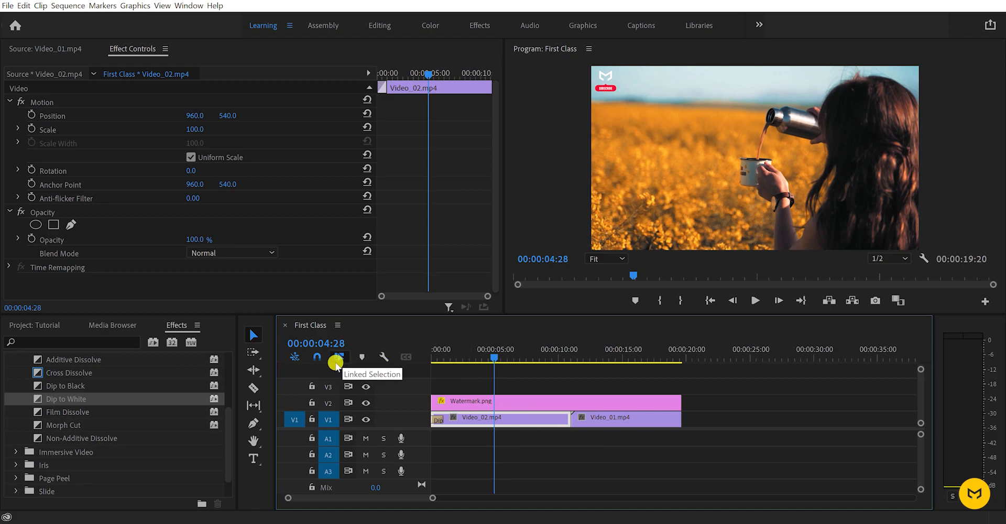
click(254, 390)
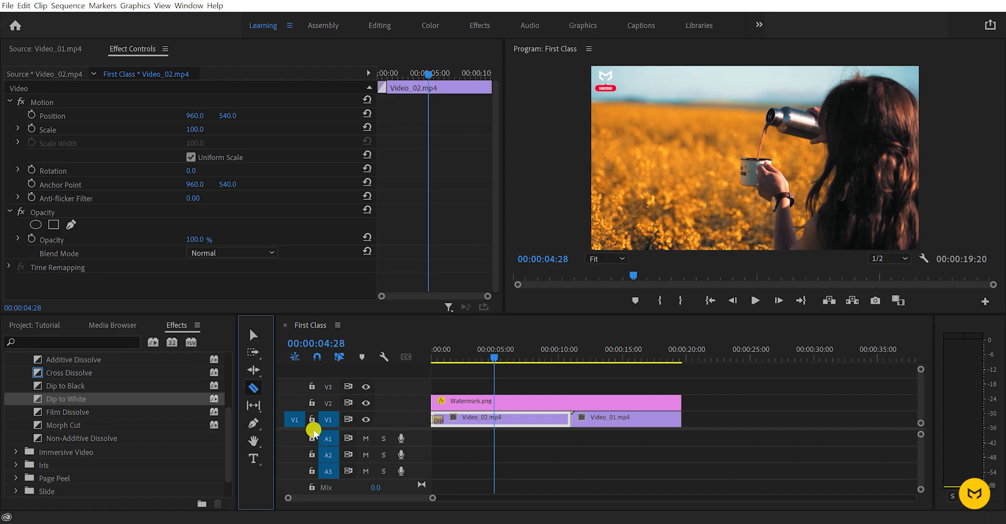
drag(497, 365, 470, 360)
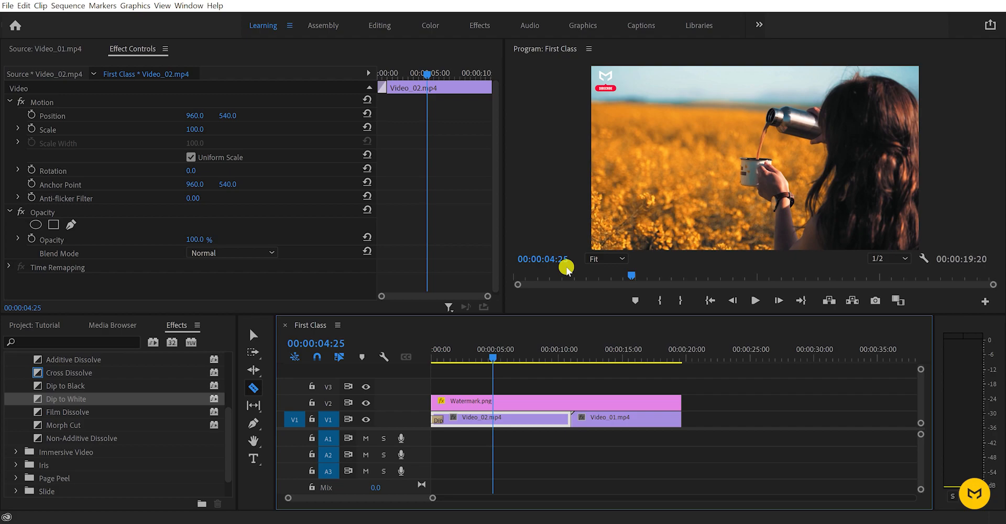
key(Right)
key(Right)
key(Right)
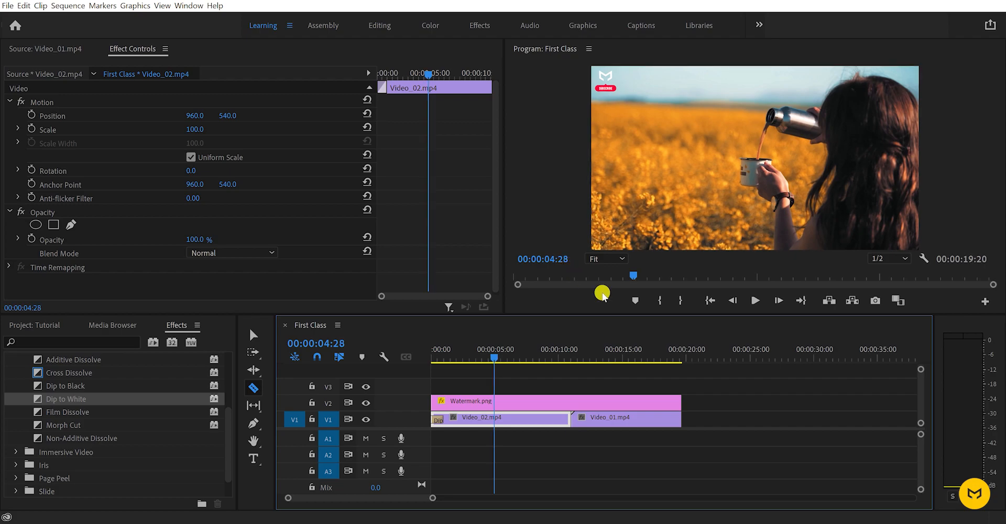
click(779, 302)
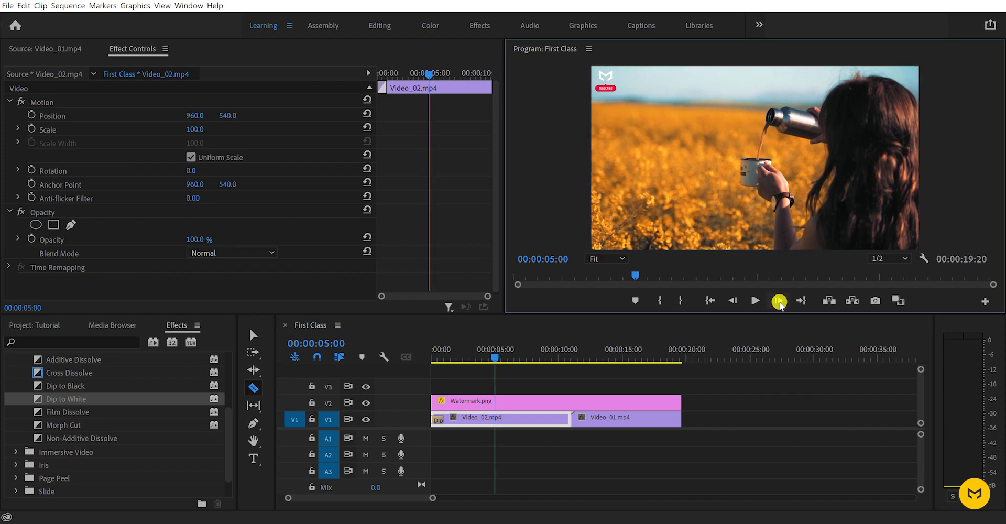
click(733, 303)
click(734, 303)
click(734, 303)
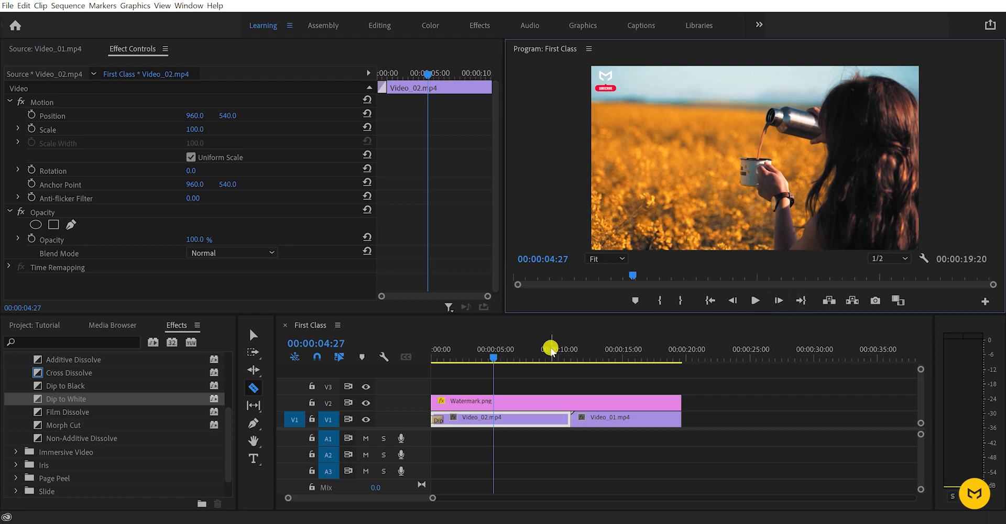
key(Right)
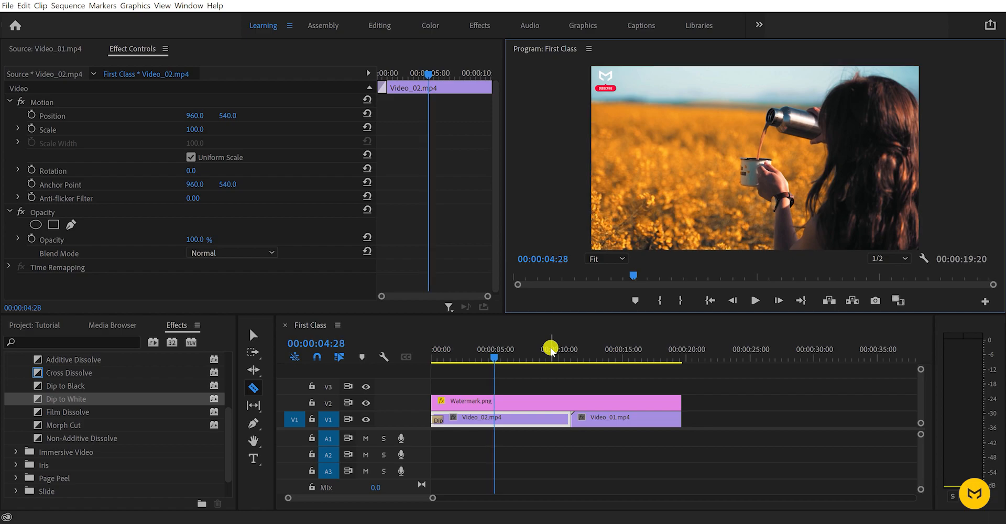
key(Right)
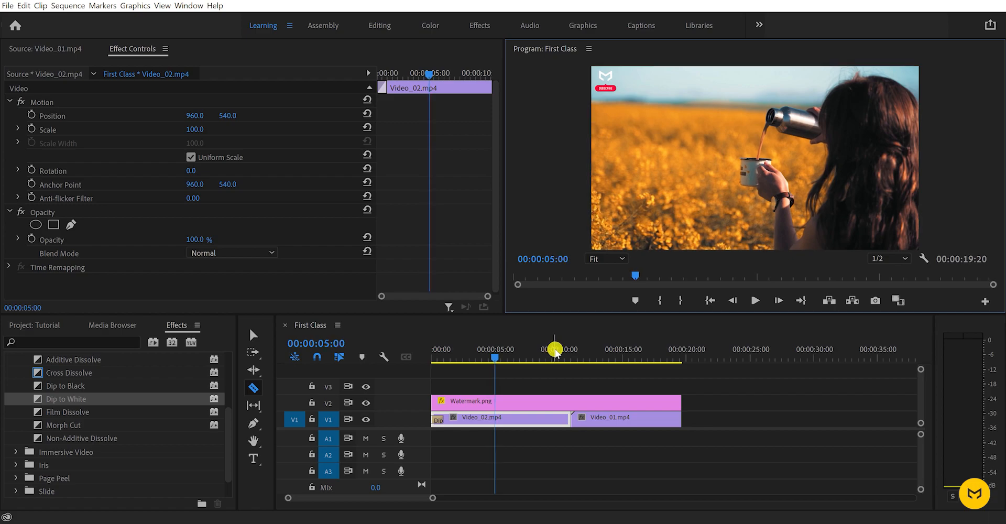
click(495, 419)
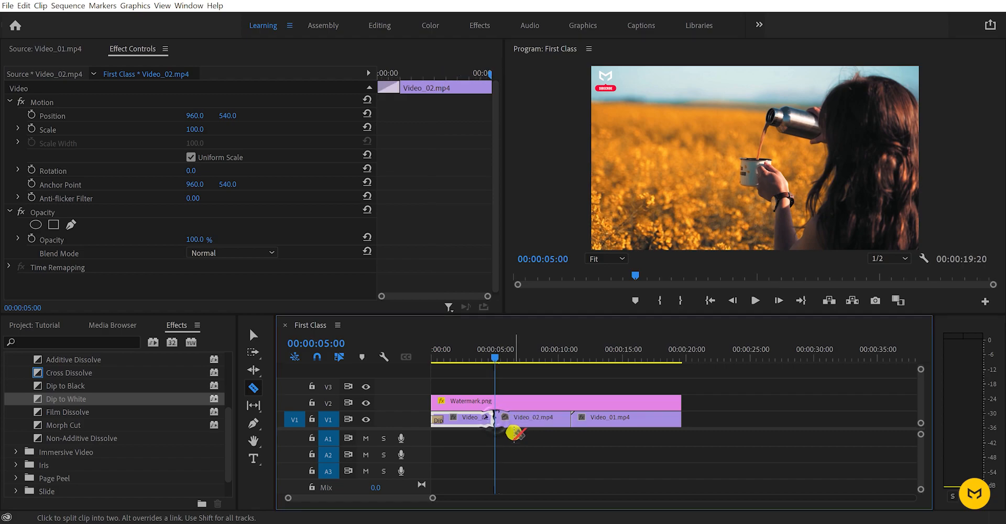
Step: Try a Film Dissolve on the cut between the two Video_02.mp4 pieces, play across it, and undo the transition
mouse_move(495, 360)
mouse_down()
mouse_move(471, 363)
mouse_move(505, 366)
mouse_up()
key(space)
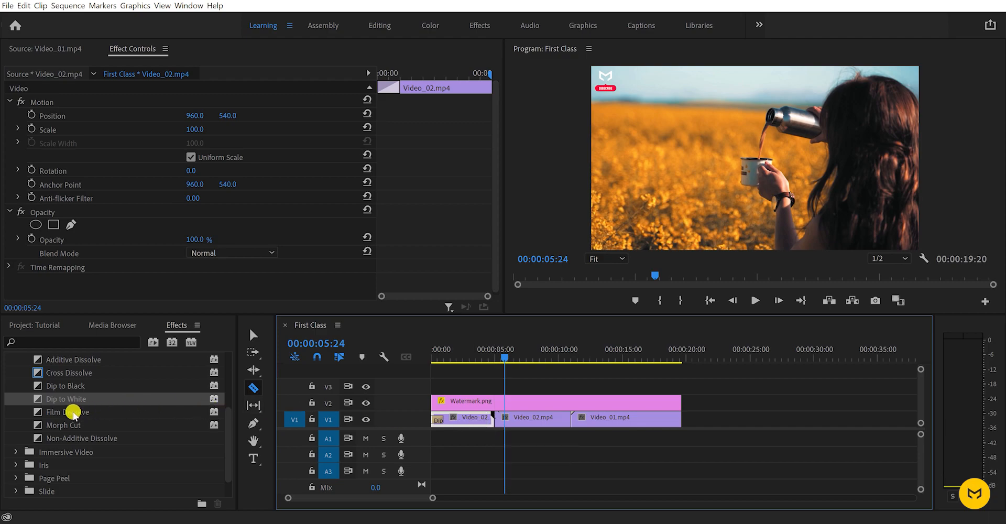
drag(65, 416, 498, 422)
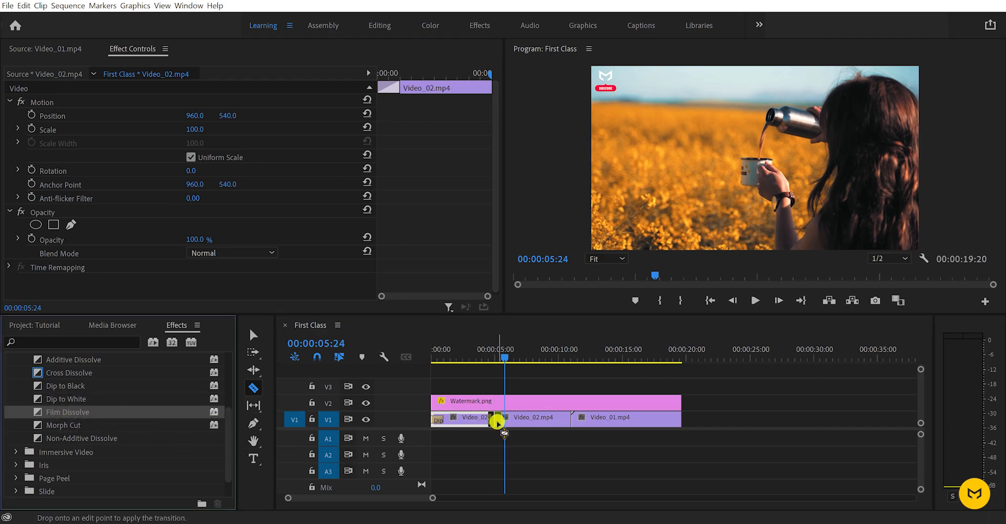
click(480, 359)
key(space)
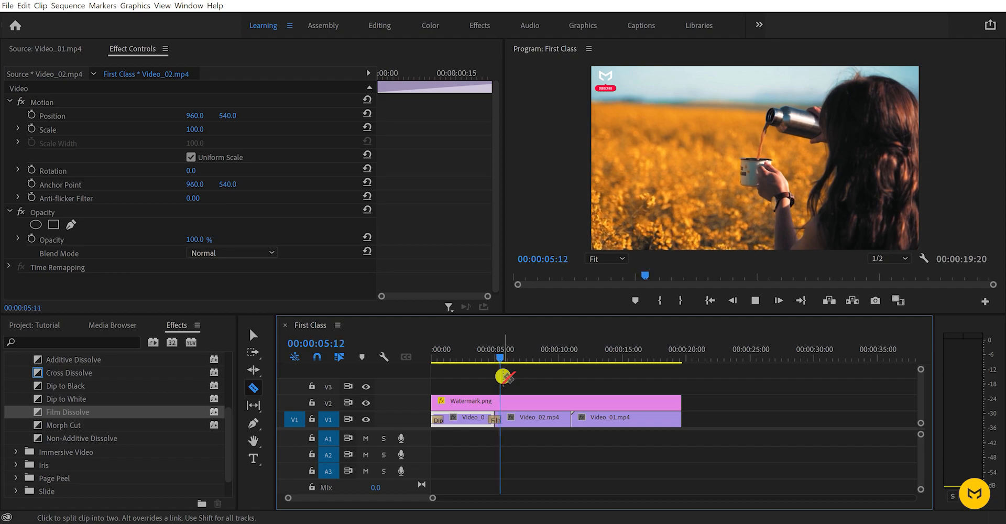
key(space)
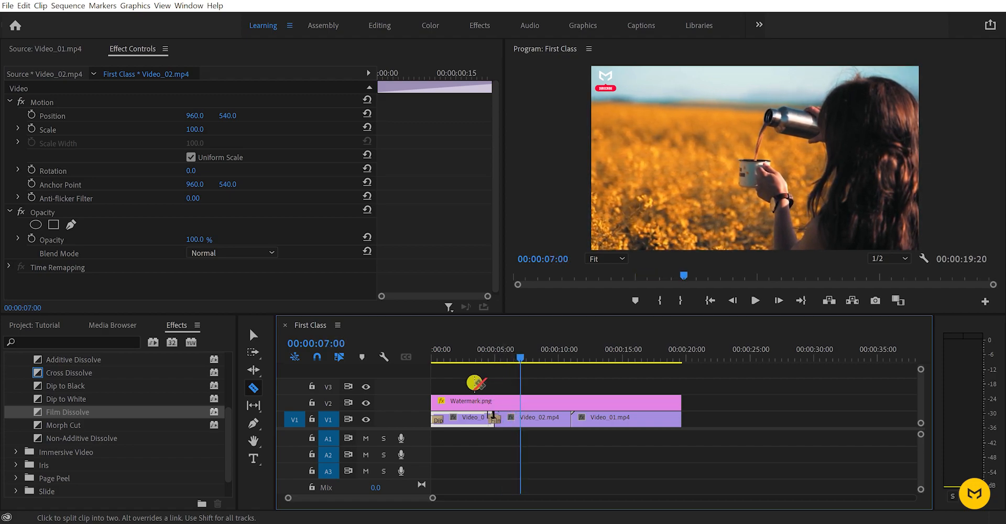
drag(489, 356, 484, 361)
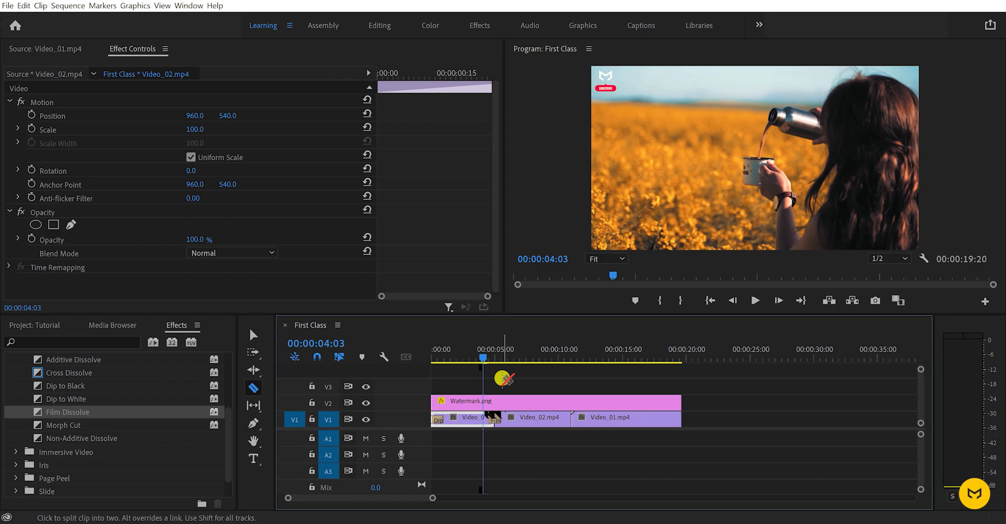
key(ctrl+z)
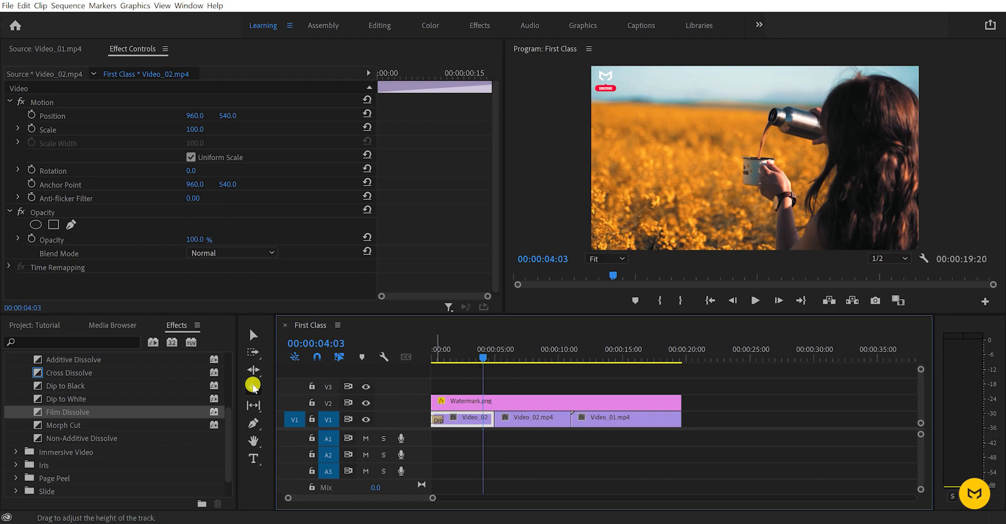
Step: Try a Dip to White on the cut between the two Video_02.mp4 pieces and play across it
drag(62, 402, 498, 419)
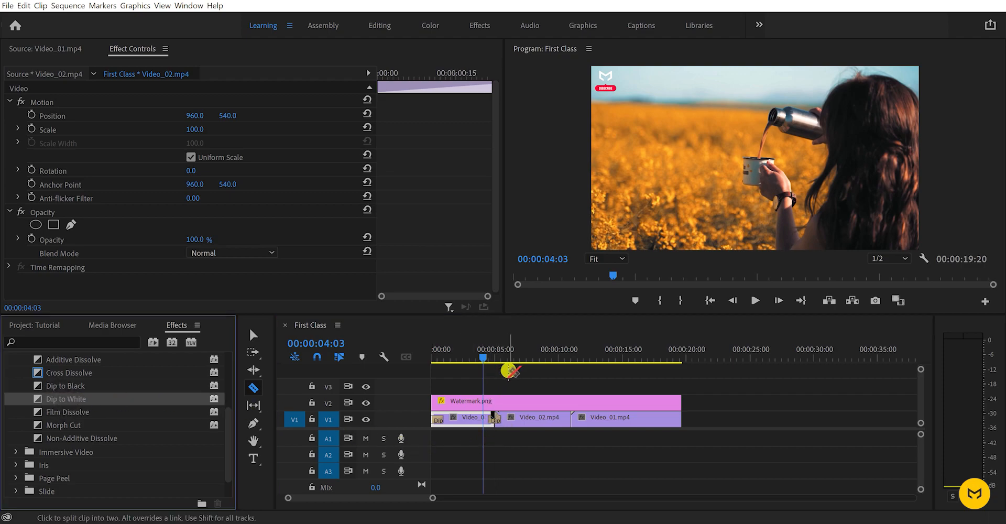
key(space)
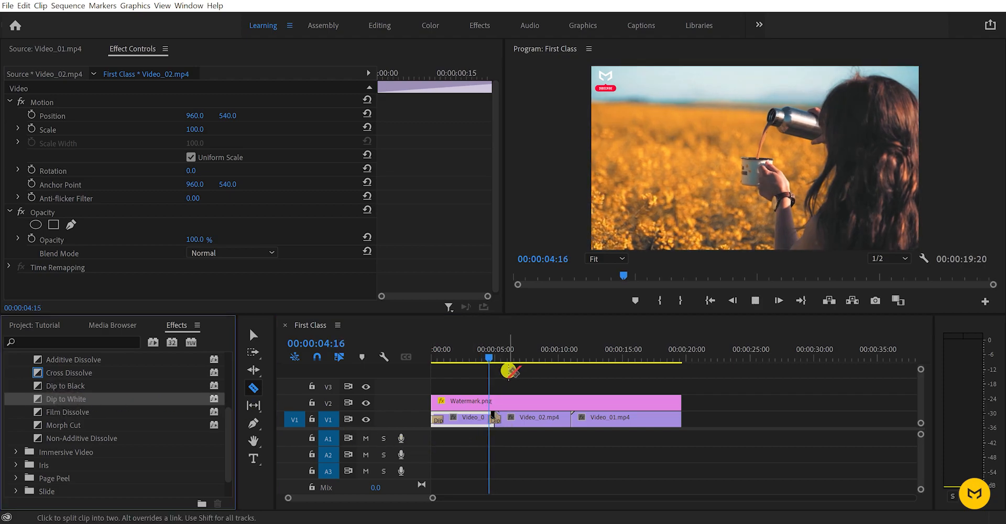
click(488, 358)
key(space)
key(space)
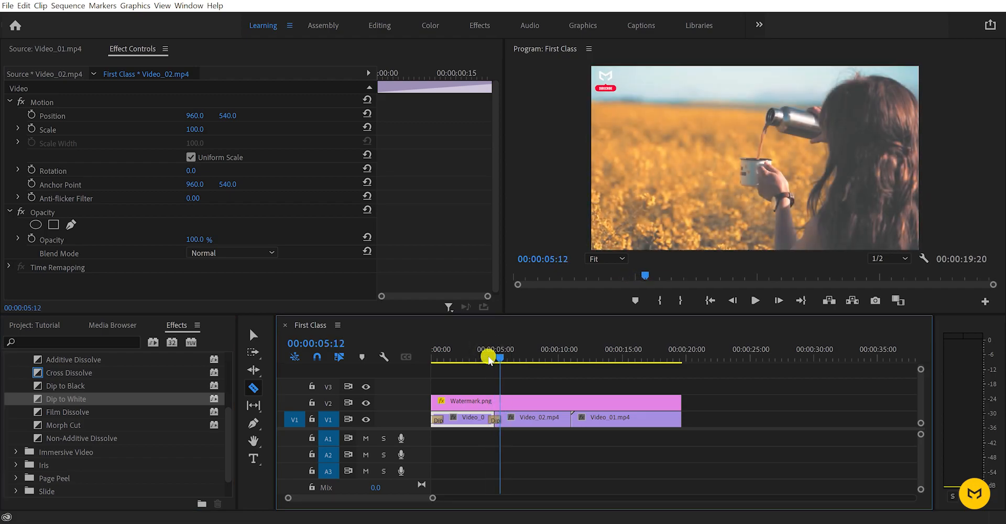
Step: Try a Dip to Black on the Video_02.mp4 cut, play across it, and undo the transition
drag(58, 386, 495, 422)
click(488, 361)
key(space)
key(space)
key(ctrl+z)
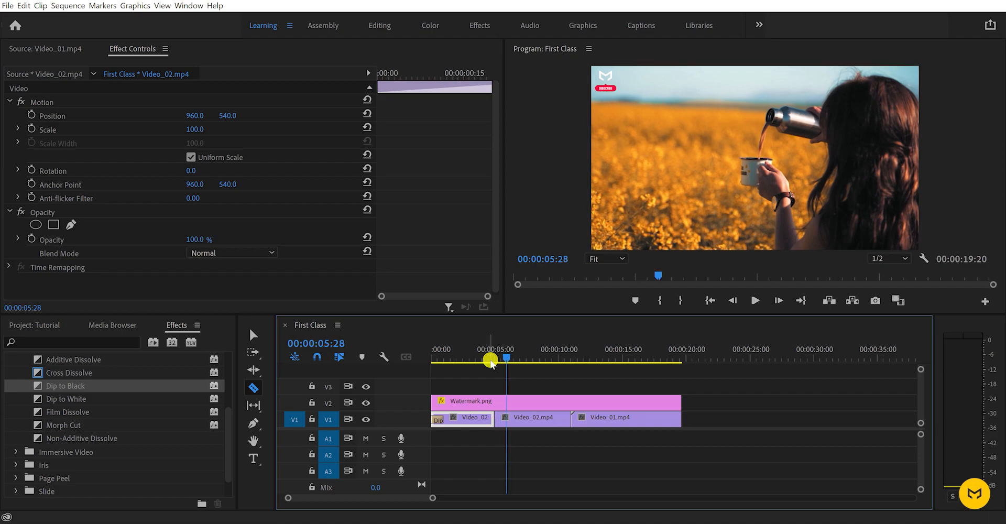
Step: Move the second Video_02.mp4 piece past the end of Video_01.mp4 on V1 with the Selection tool, and undo the move
drag(491, 362, 518, 367)
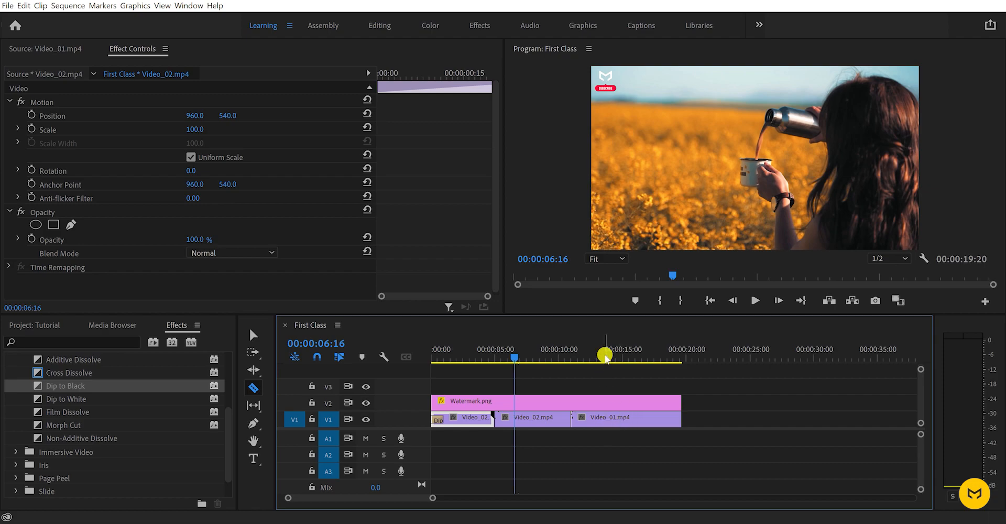
click(631, 358)
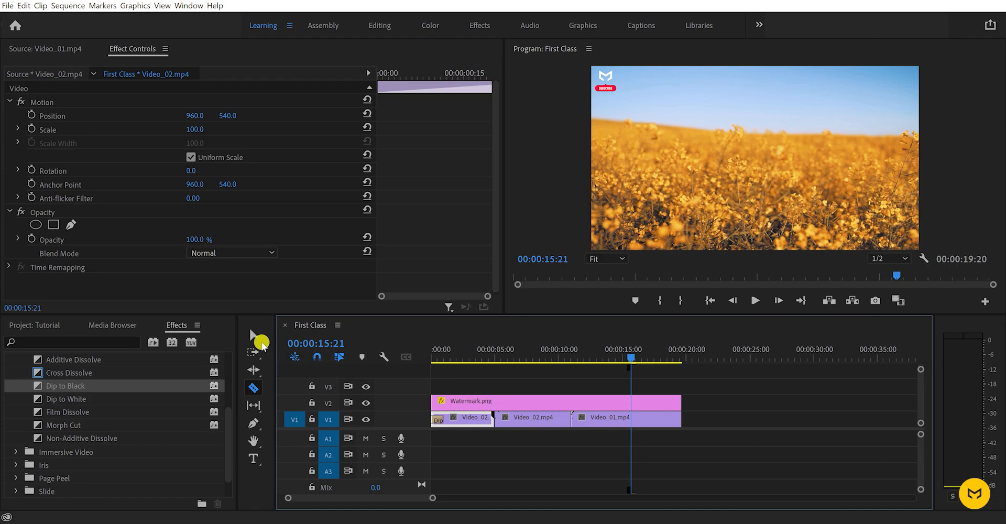
click(255, 337)
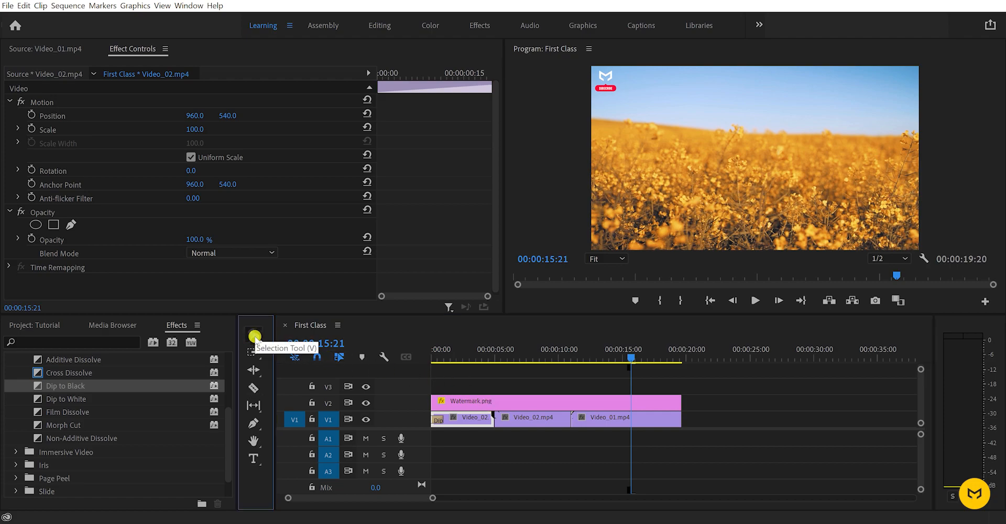
click(531, 421)
drag(530, 421, 728, 427)
key(ctrl+z)
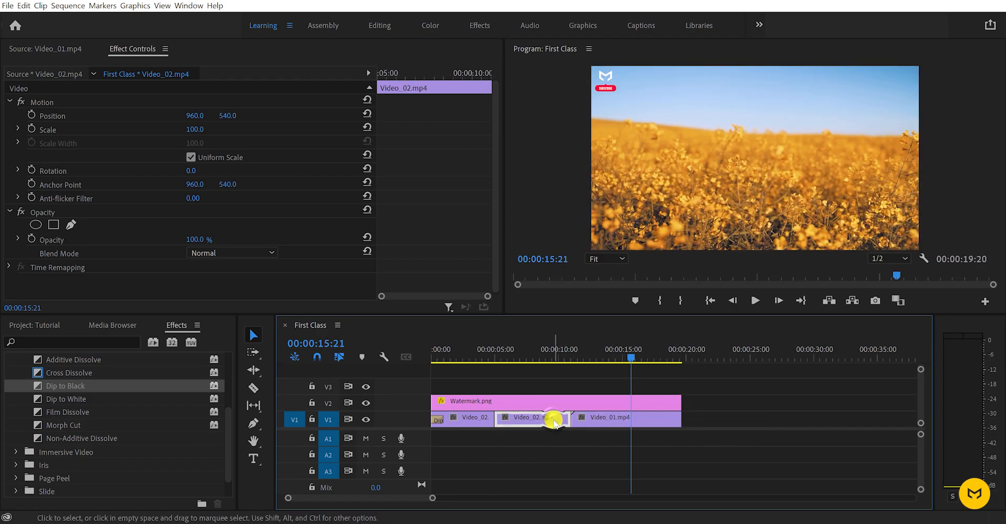
Step: Delete the selected second piece of Video_02.mp4 from V1, and scrub across the gap before Video_01.mp4
key(Delete)
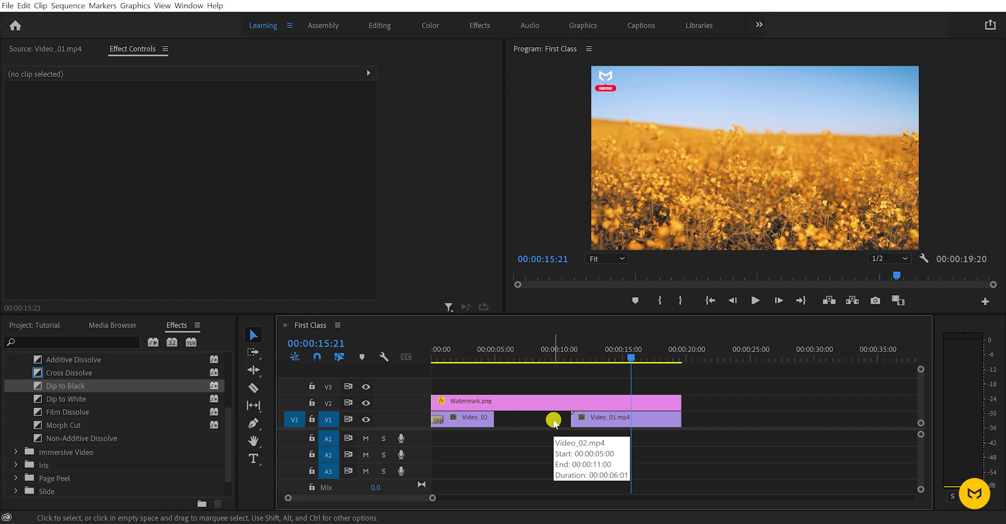
click(478, 354)
drag(480, 357, 552, 360)
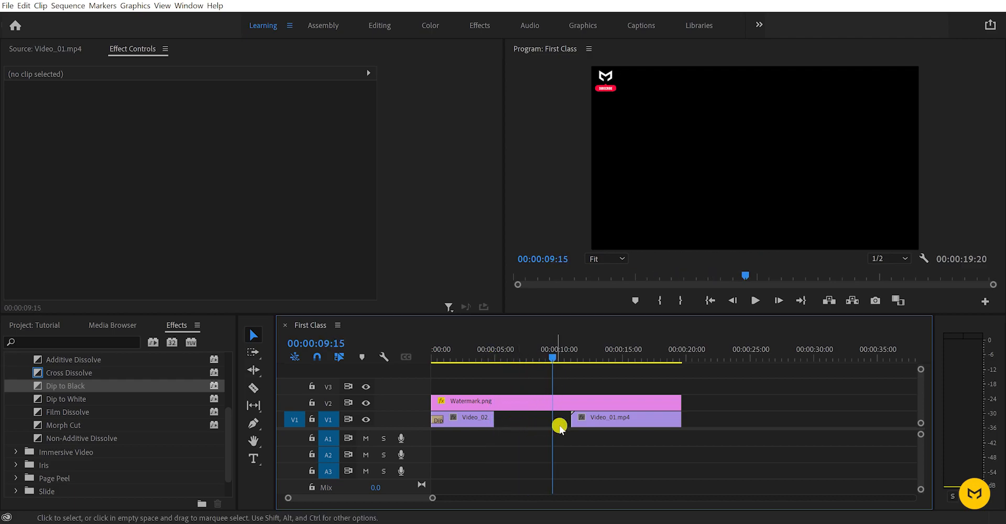
Step: Play the empty stretch of V1 just after Video_02.mp4
drag(541, 356, 497, 367)
key(space)
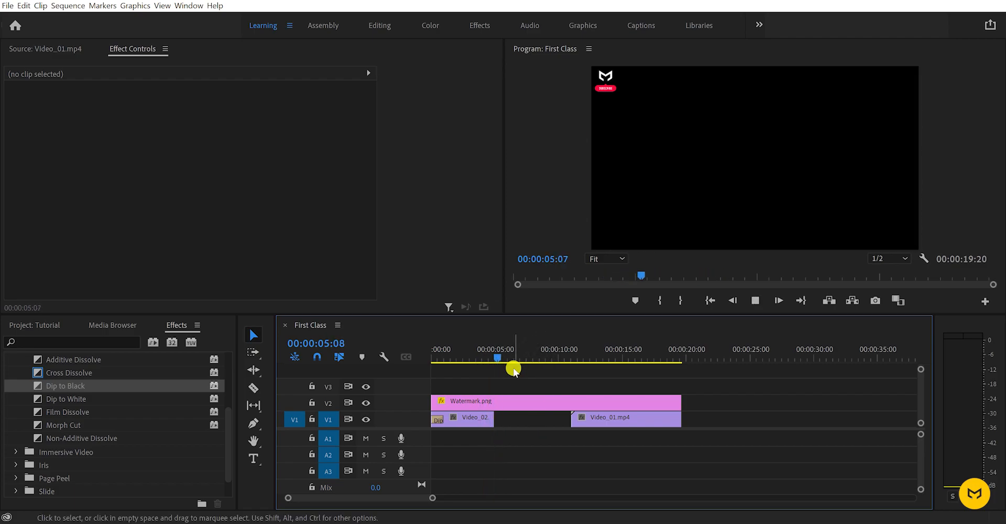
key(space)
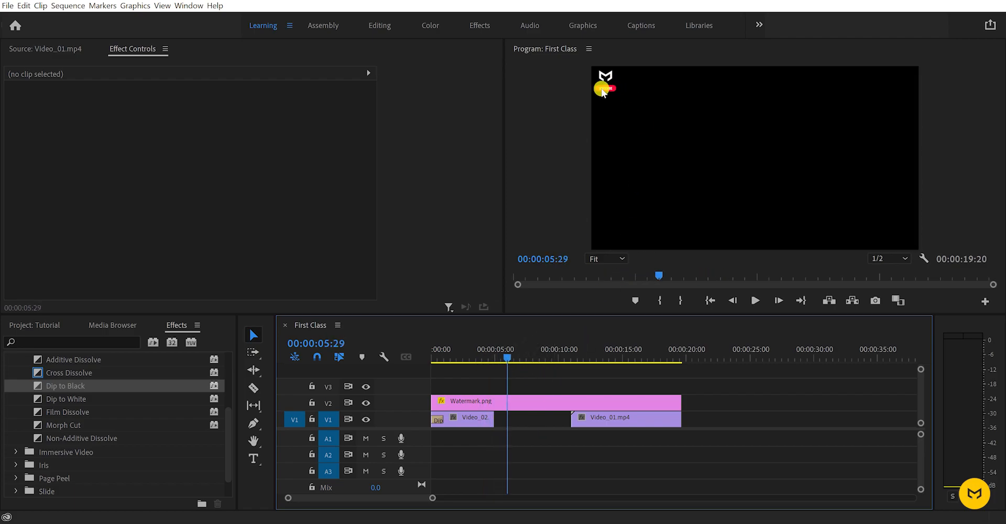
Step: Move Video_01.mp4 back on V1 so it starts directly at the end of Video_02.mp4
click(481, 404)
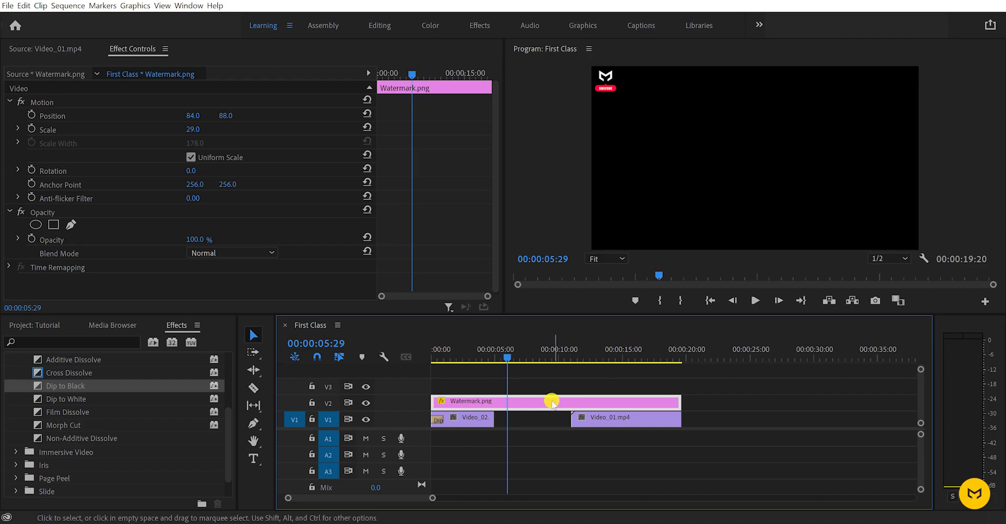
click(601, 416)
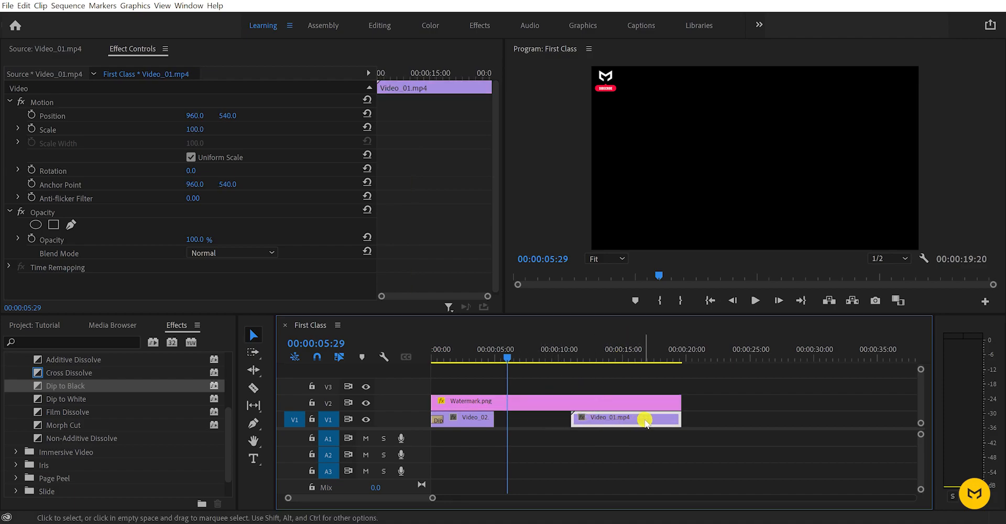
drag(645, 424, 572, 422)
Step: Play the sequence from the start across the join between Video_02.mp4 and Video_01.mp4
drag(507, 359, 470, 394)
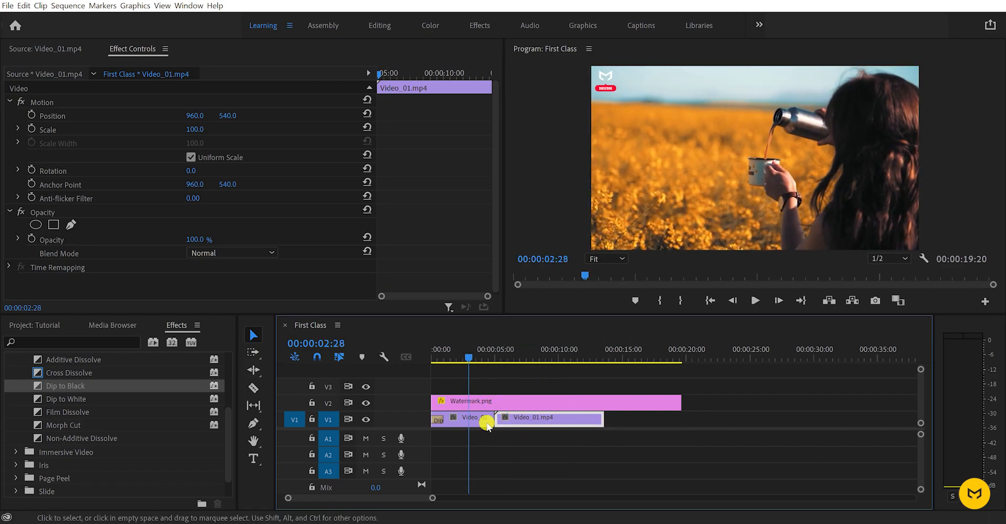
key(Home)
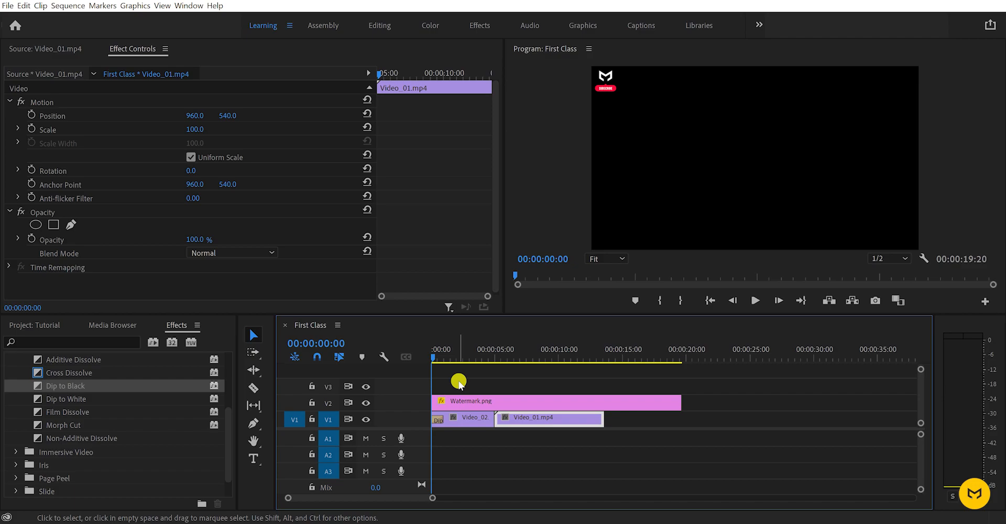
key(space)
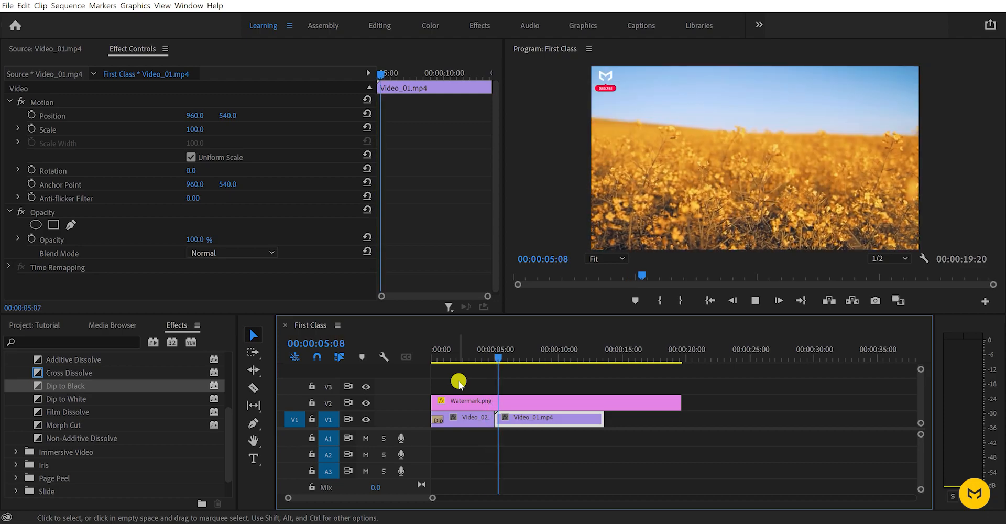
key(space)
click(558, 357)
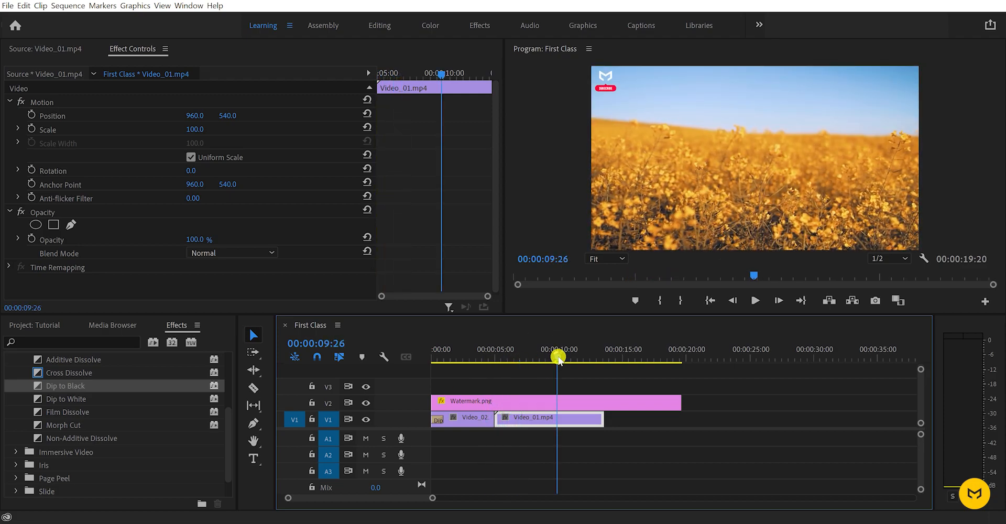
Step: Add the text "Subscribe" over the middle of the picture with the Type tool, starting at 00:00:02:01
click(457, 357)
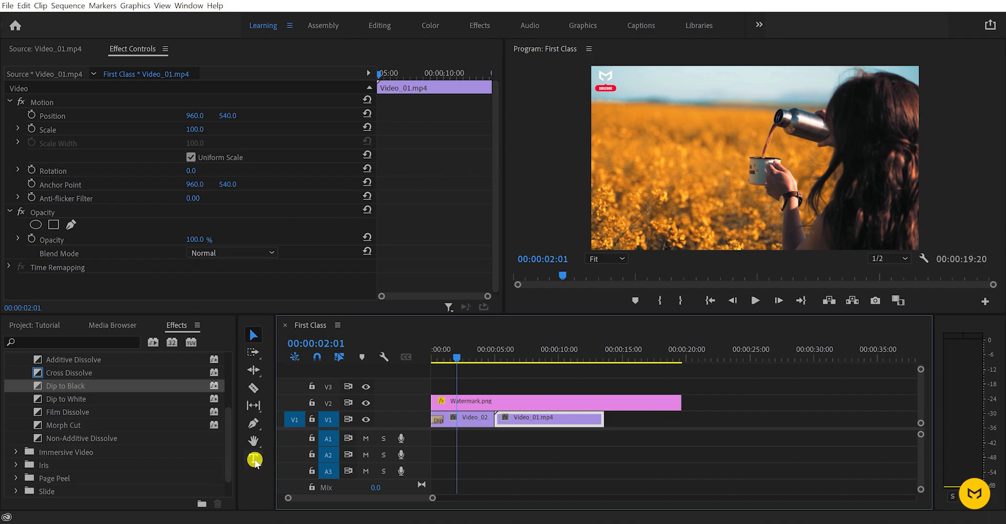
click(254, 460)
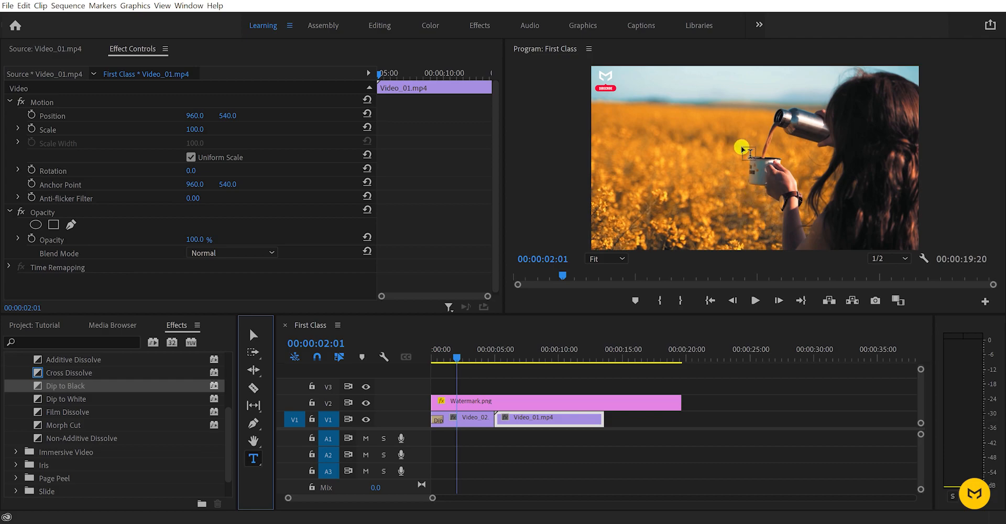
click(728, 155)
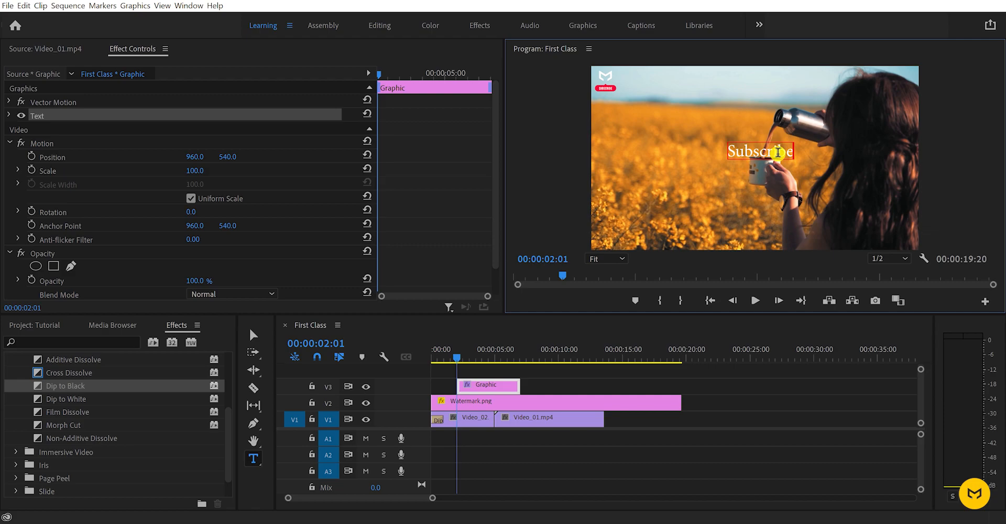
double_click(776, 151)
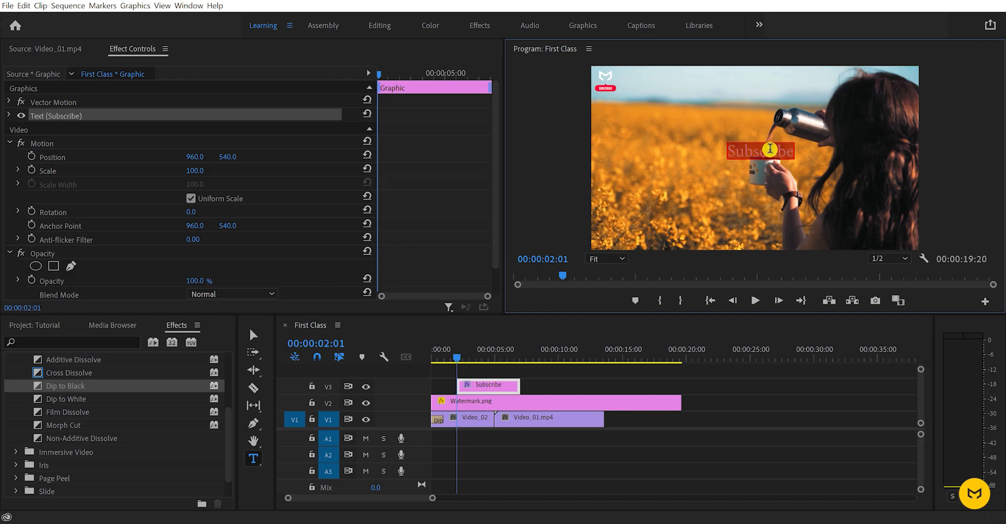
click(770, 149)
double_click(758, 152)
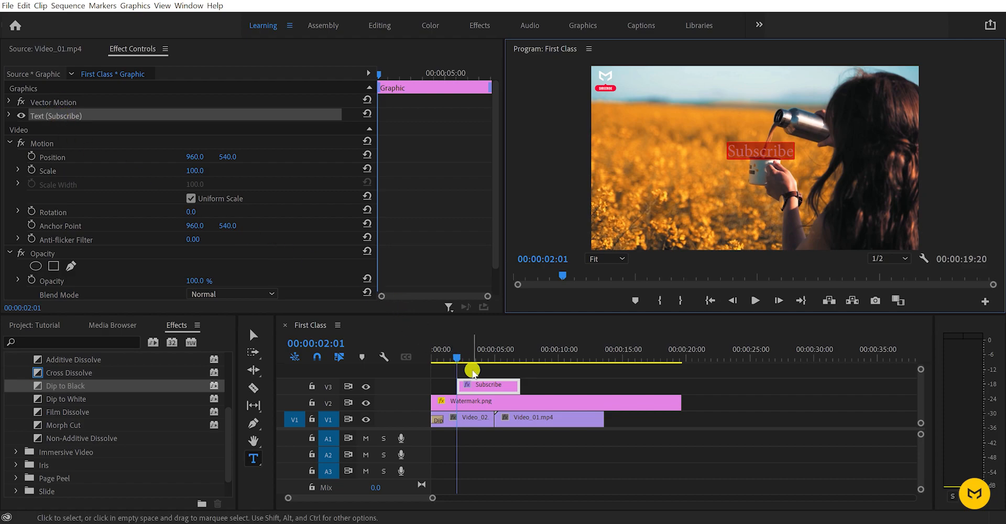
click(472, 371)
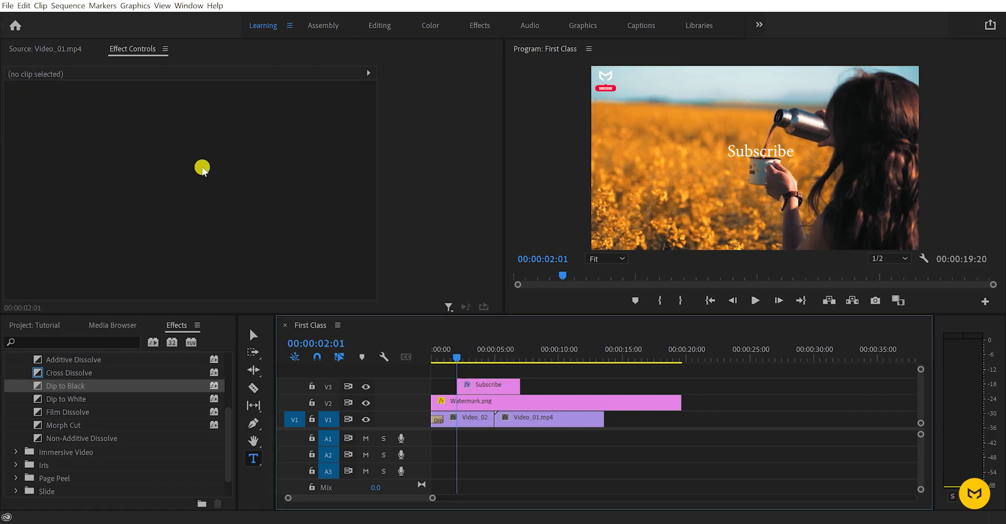
Step: Set the font of the Subscribe text to Montserrat ExtraBold
click(494, 388)
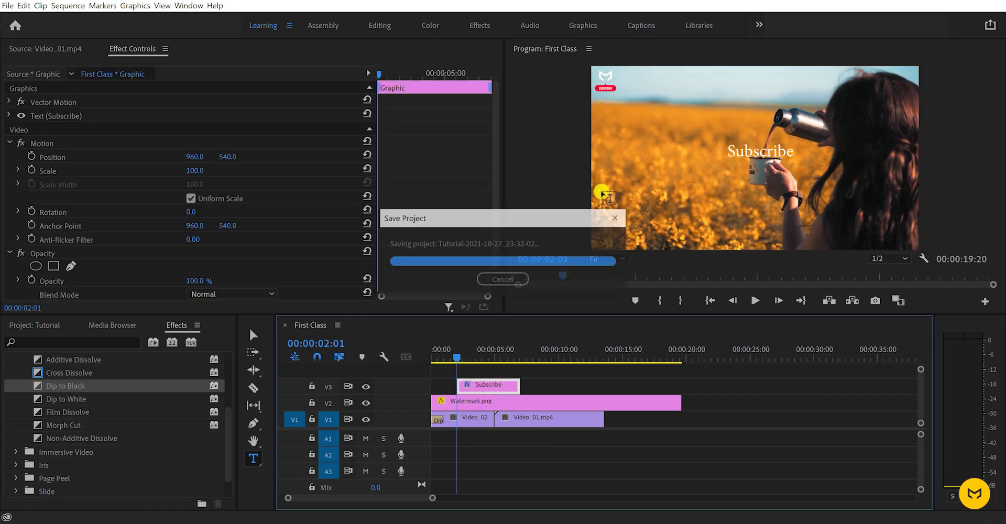
double_click(747, 152)
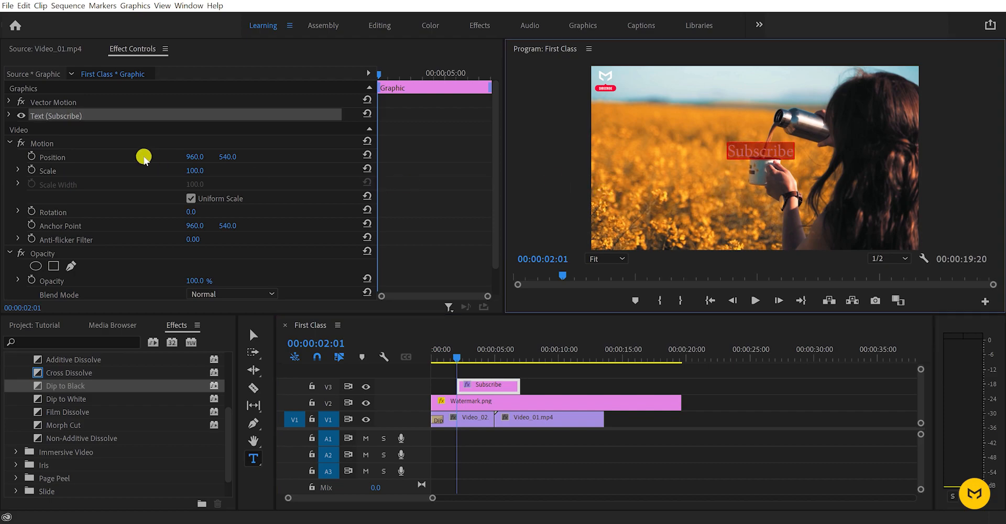
click(10, 116)
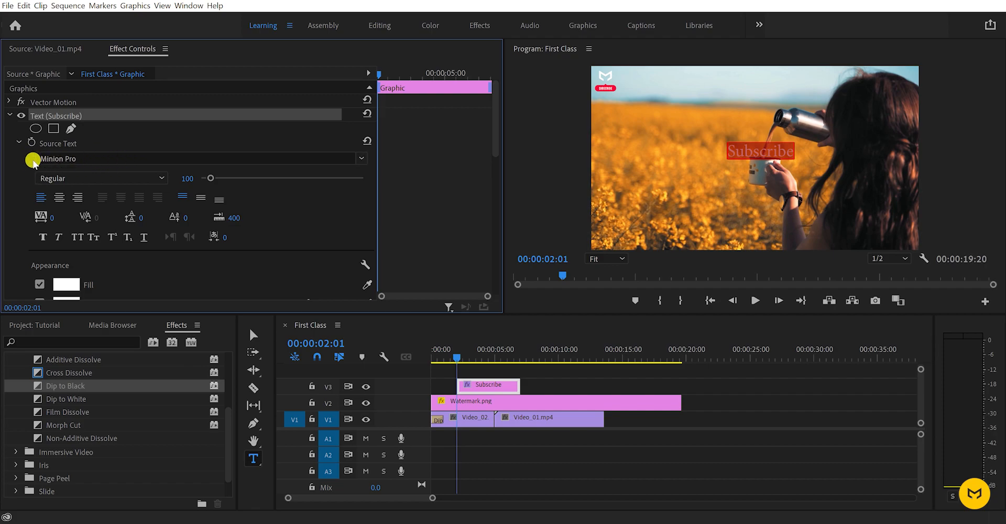
click(183, 159)
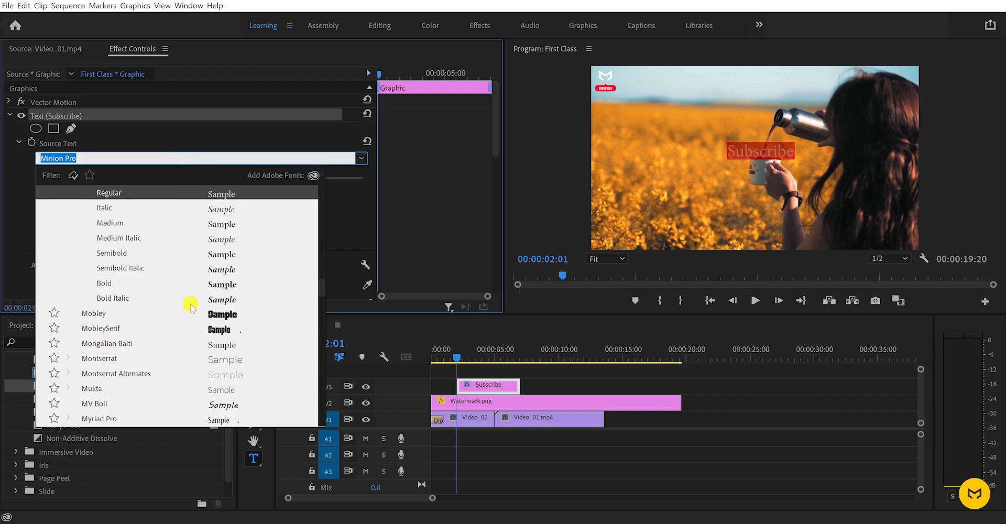
click(114, 360)
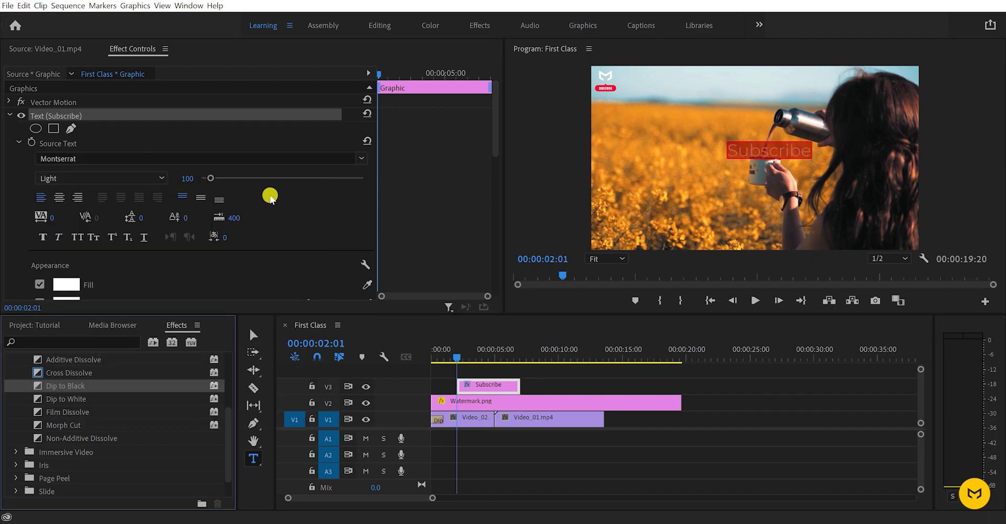
click(154, 176)
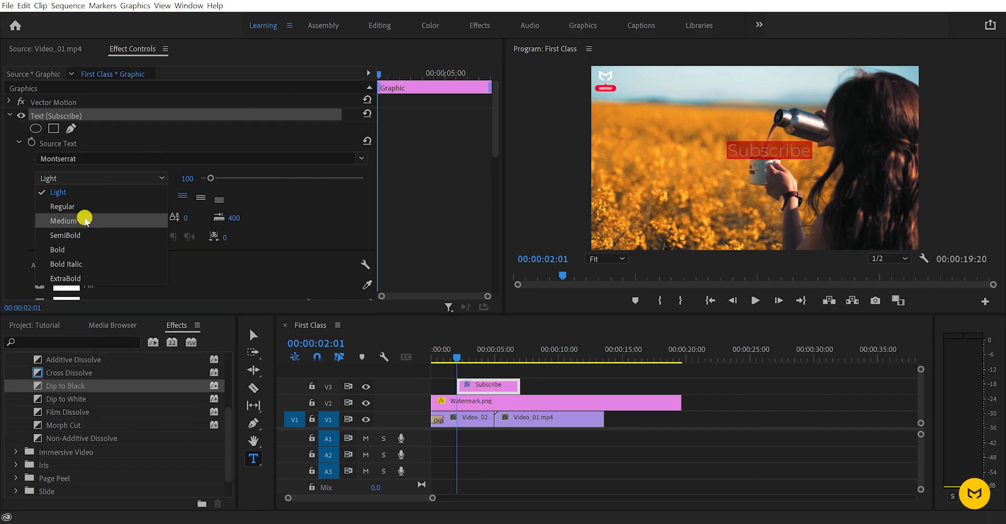
click(63, 250)
click(136, 178)
click(89, 275)
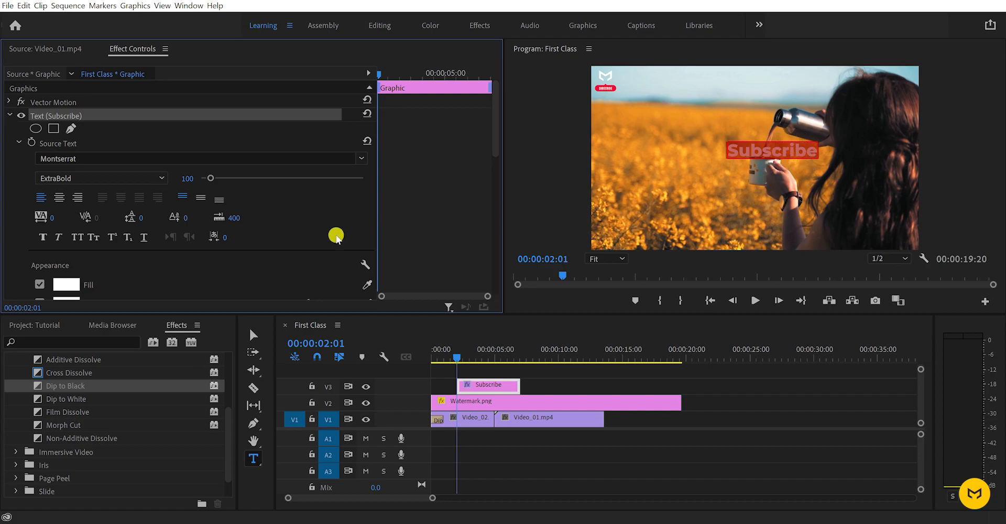
Step: Try a black fill (000000) on the Subscribe text
scroll(164, 266, down, 1)
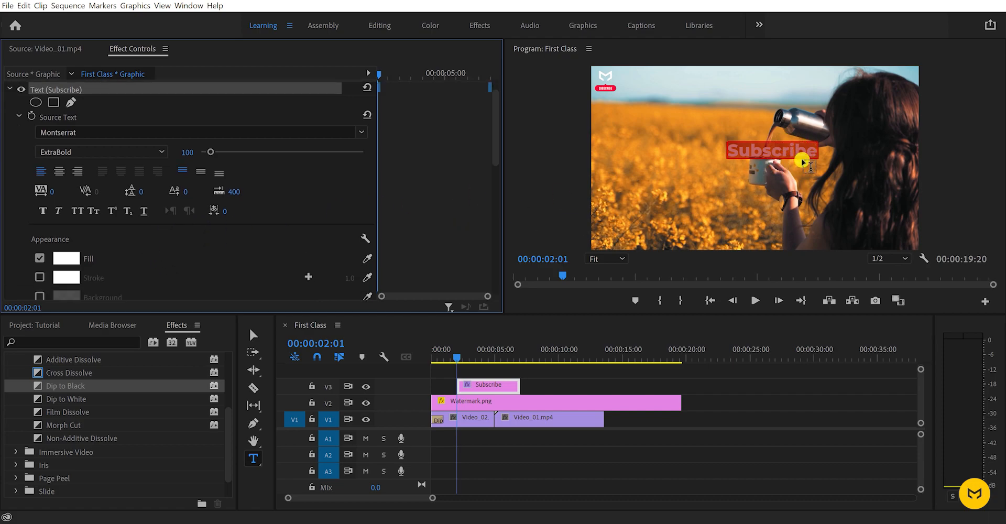
click(782, 153)
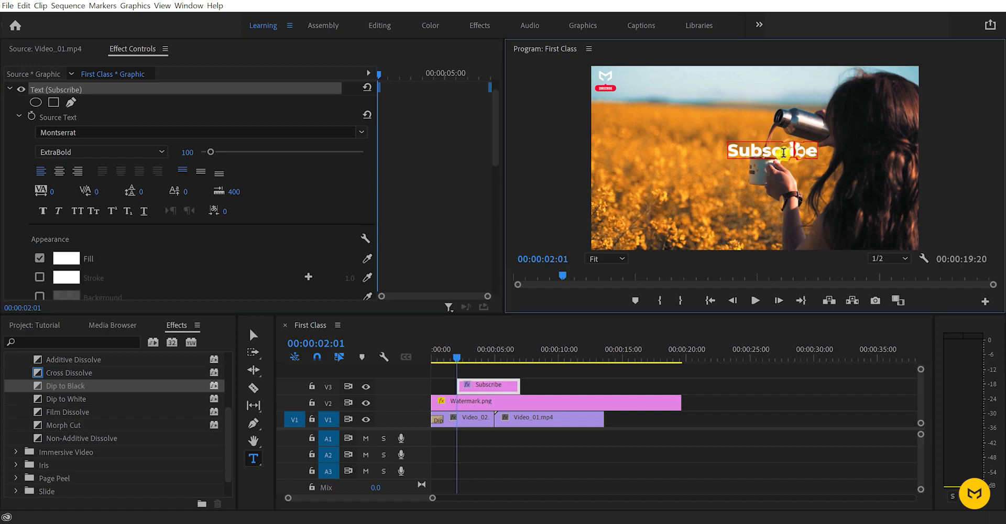
double_click(742, 152)
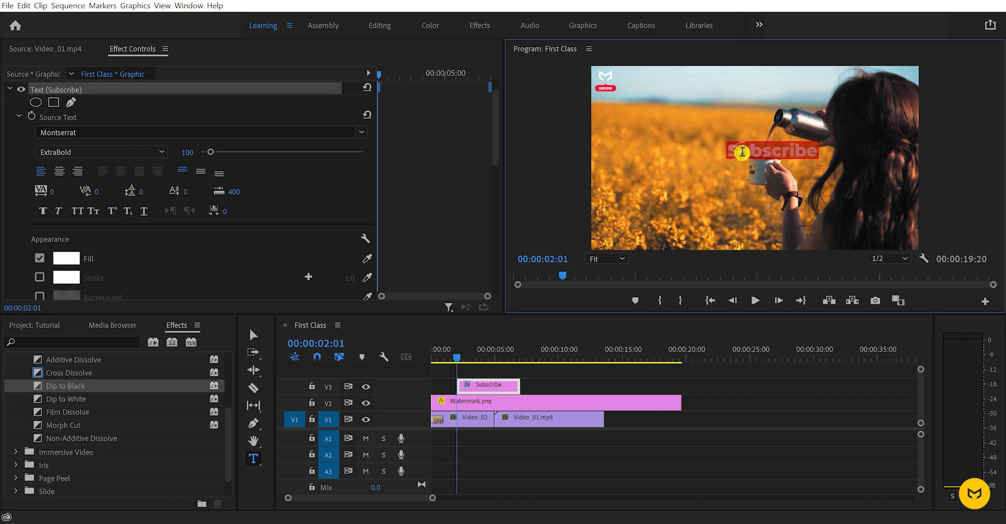
click(66, 258)
drag(354, 204, 335, 178)
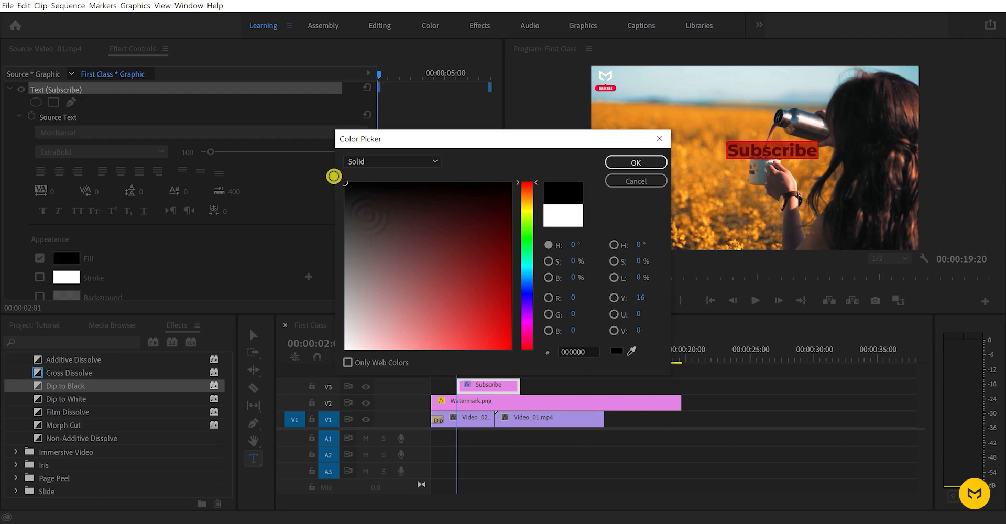
click(635, 164)
click(776, 152)
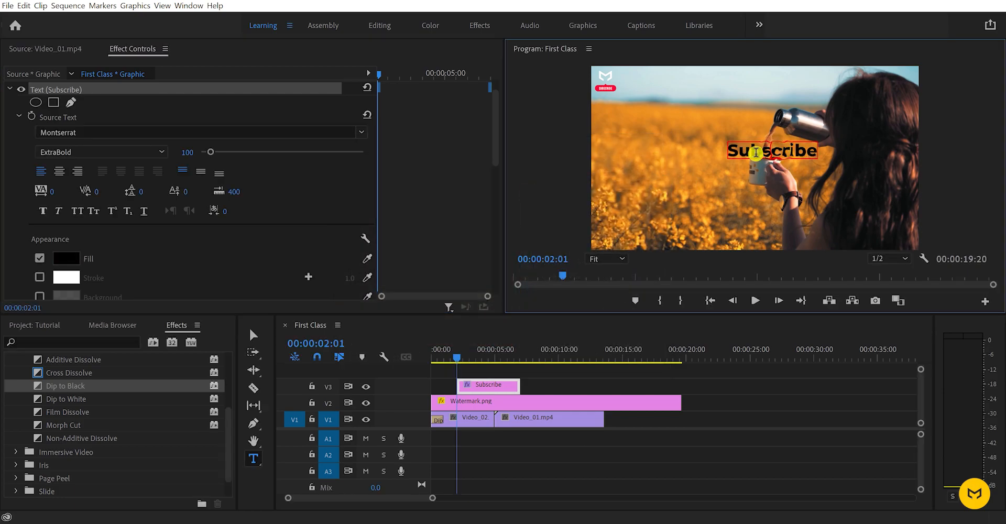
Step: Return the fill of the Subscribe text to white
double_click(775, 152)
click(66, 258)
drag(486, 306, 532, 210)
drag(407, 313, 311, 353)
click(628, 171)
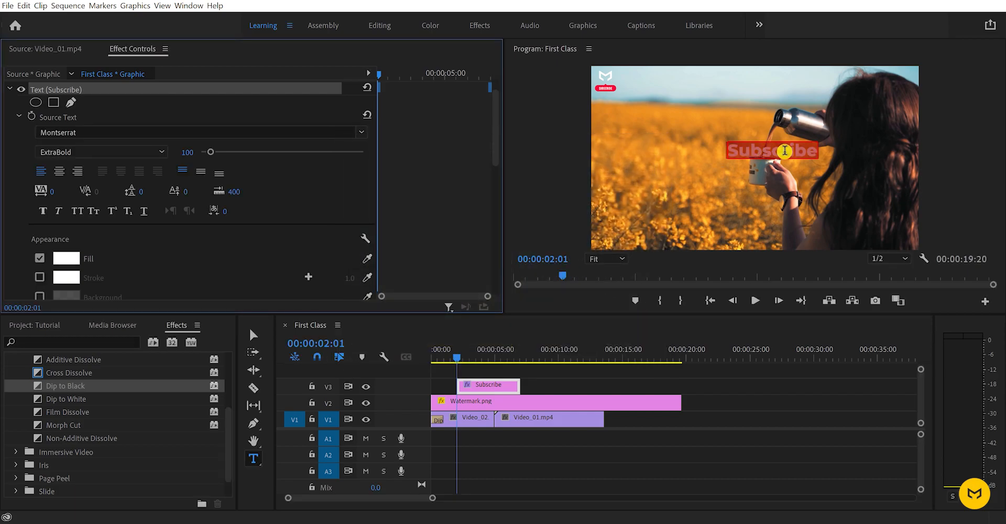
Step: Apply All Caps to the Subscribe text and set its font size to 110
click(774, 152)
double_click(775, 153)
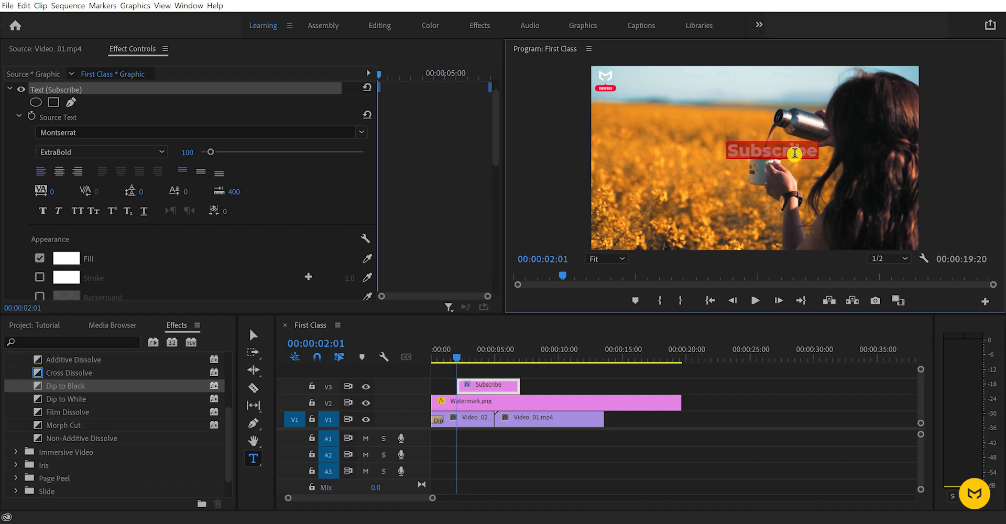
click(77, 211)
click(58, 211)
click(44, 213)
click(59, 212)
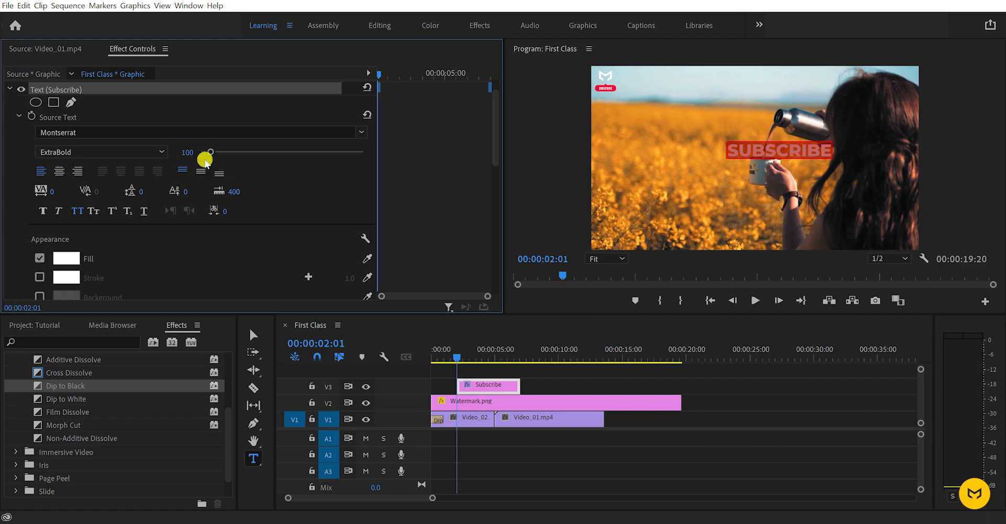
mouse_move(213, 152)
mouse_down()
mouse_move(259, 152)
mouse_move(209, 153)
mouse_up()
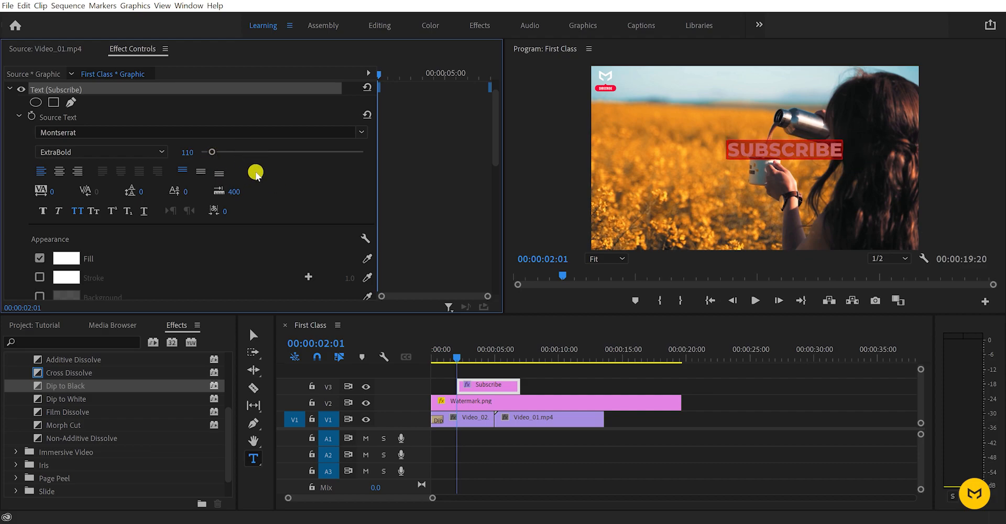
Step: Center-align the title text and add "TO" and "MY CHANNEL" as two more lines below SUBSCRIBE
click(58, 171)
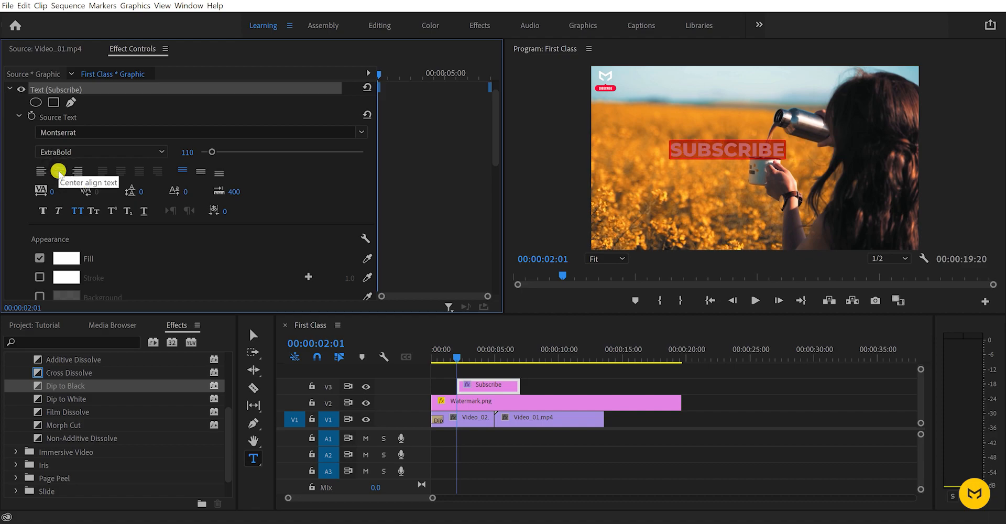
click(740, 149)
key(Right)
key(Return)
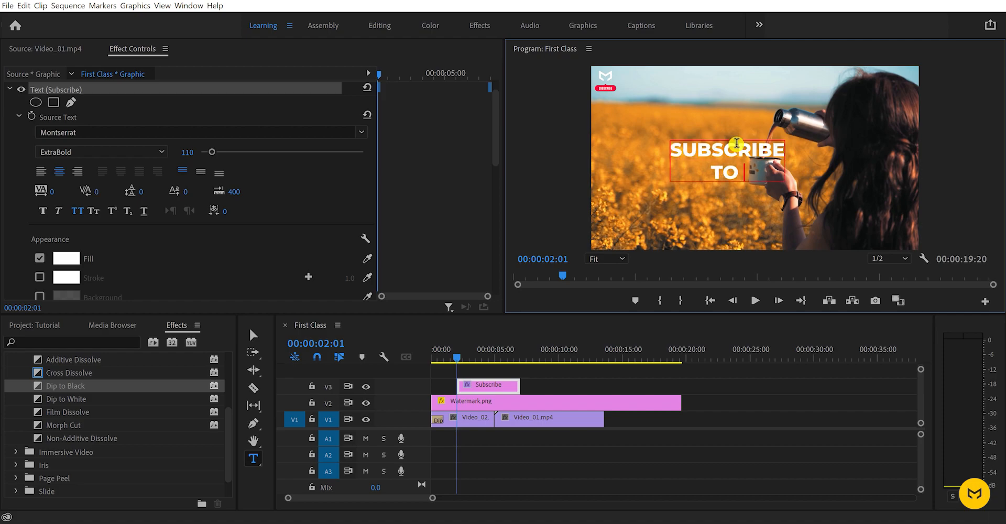
text(TO)
key(Return)
text(MY CHANNEL)
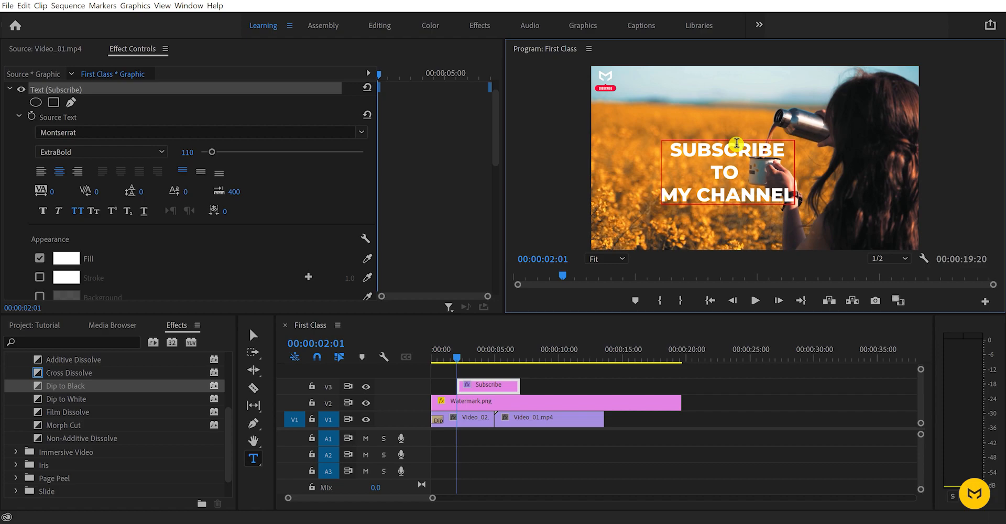
Step: Try left and right alignment on the whole title text and return it to center alignment
click(674, 149)
double_click(674, 148)
click(673, 149)
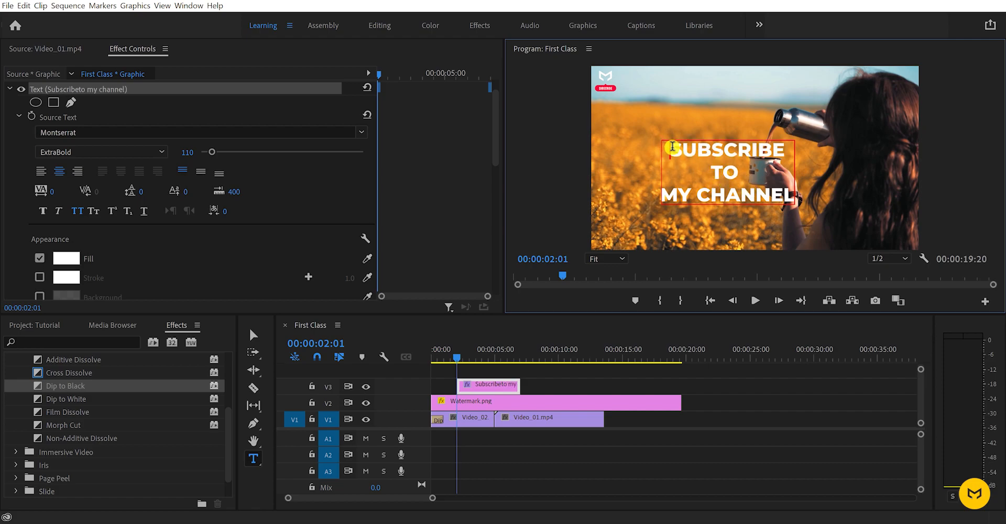
key(ctrl+a)
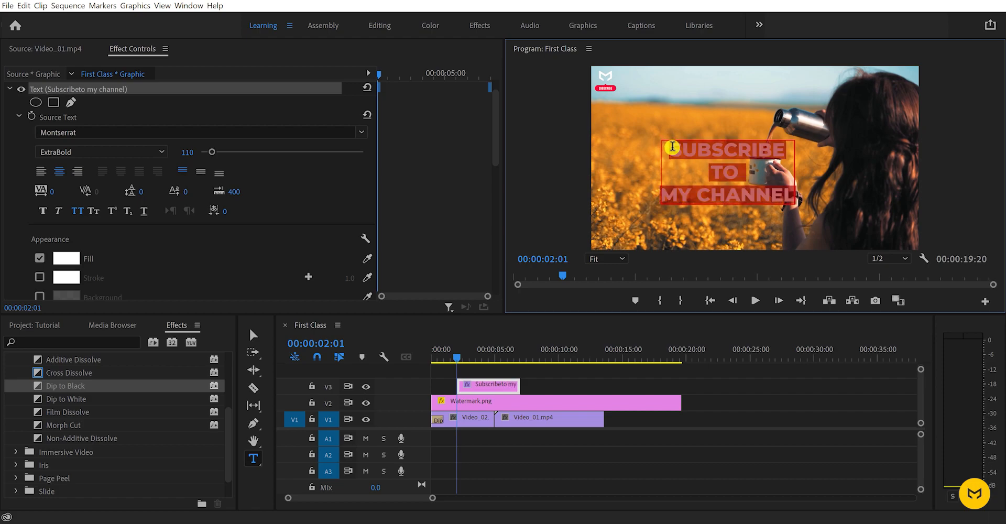
click(42, 171)
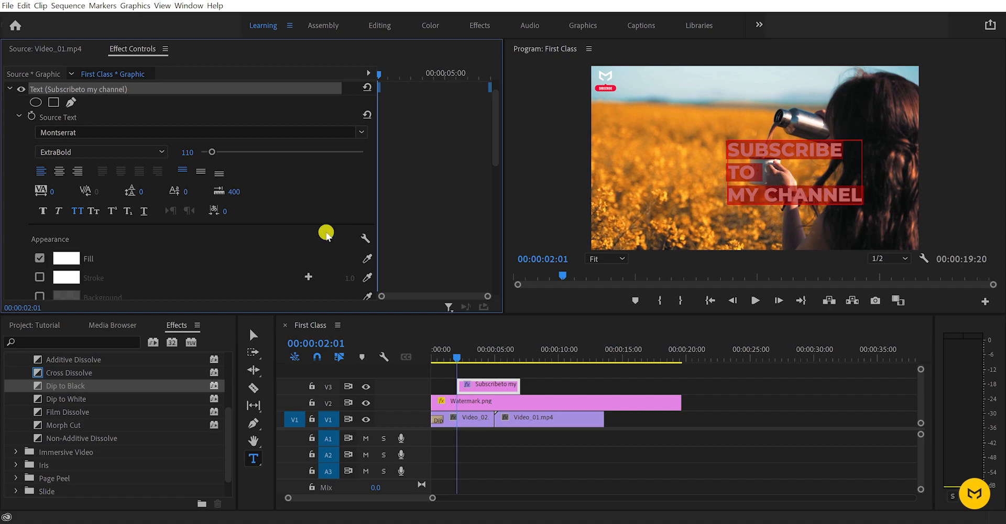
click(78, 171)
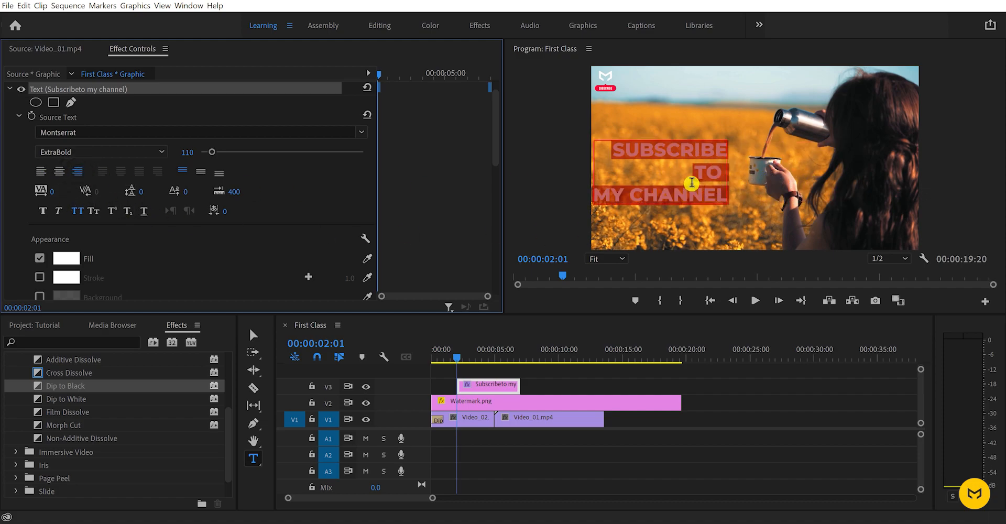
click(59, 171)
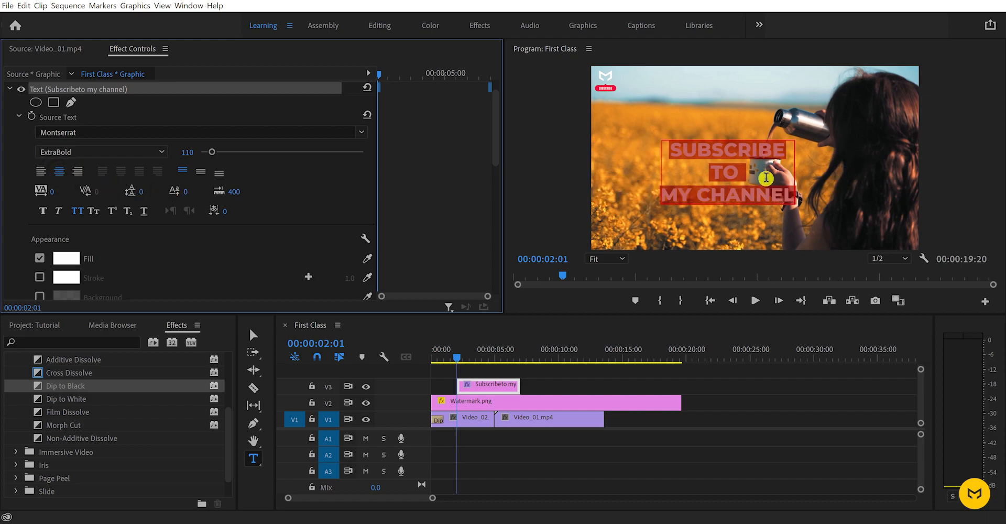
Step: Set the "TO" and "MY CHANNEL" lines to the Light font style at size 59 and join them into one line
click(724, 180)
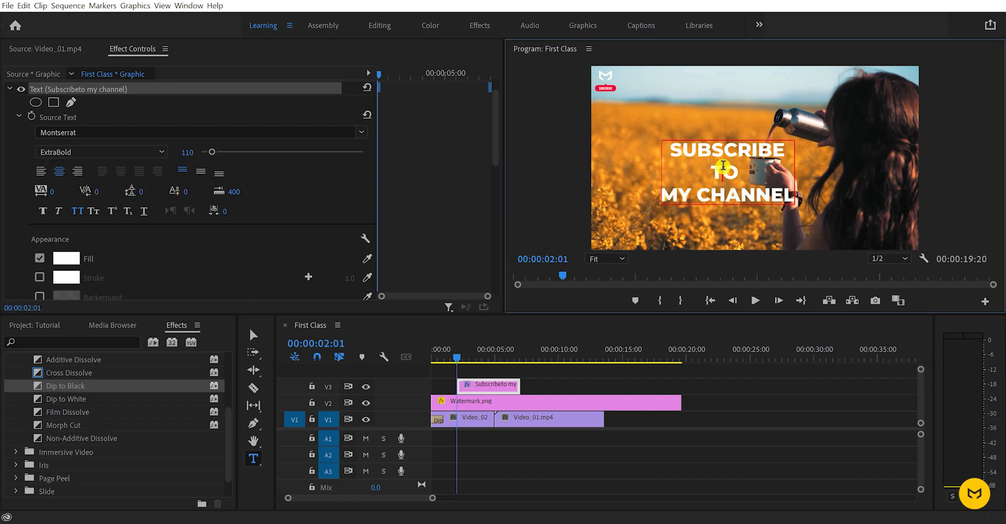
drag(708, 165, 776, 195)
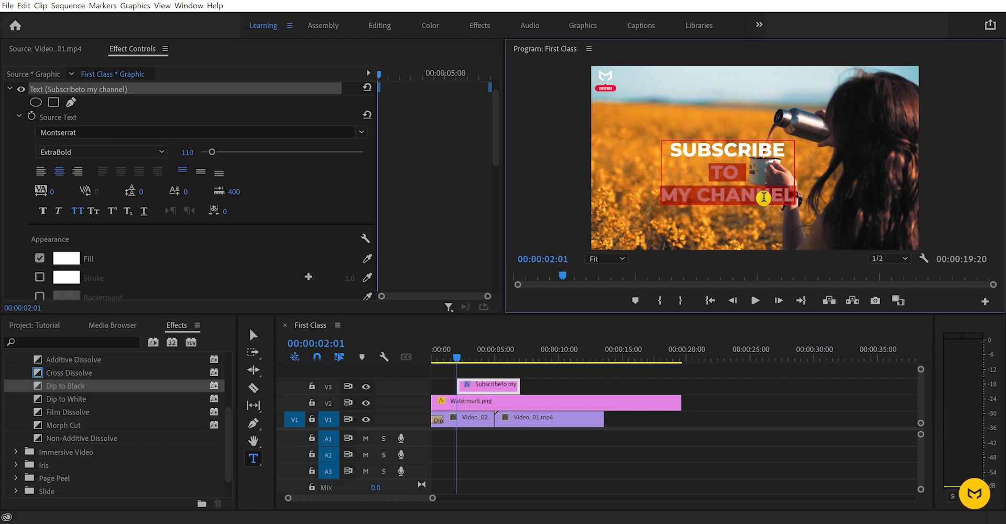
click(724, 178)
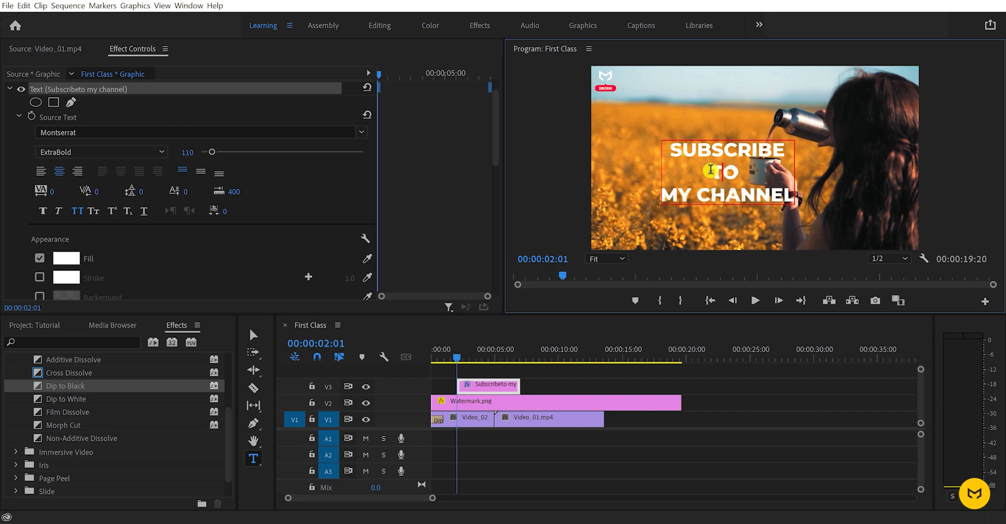
drag(710, 170, 807, 196)
click(125, 152)
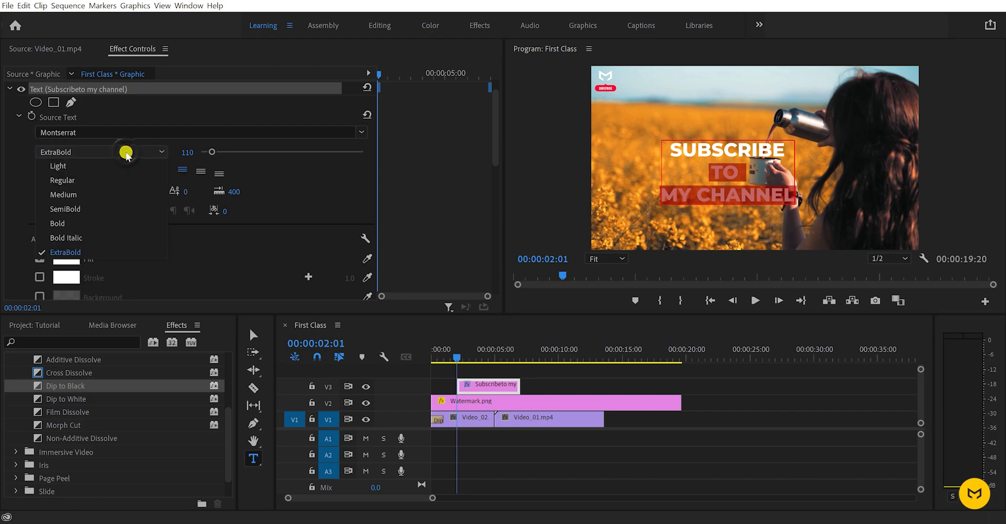
click(74, 166)
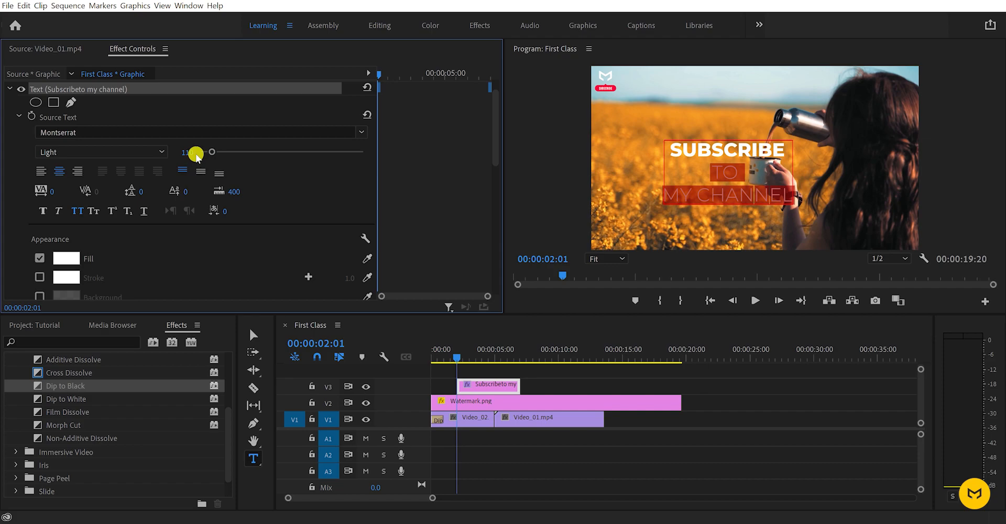
drag(182, 152, 152, 165)
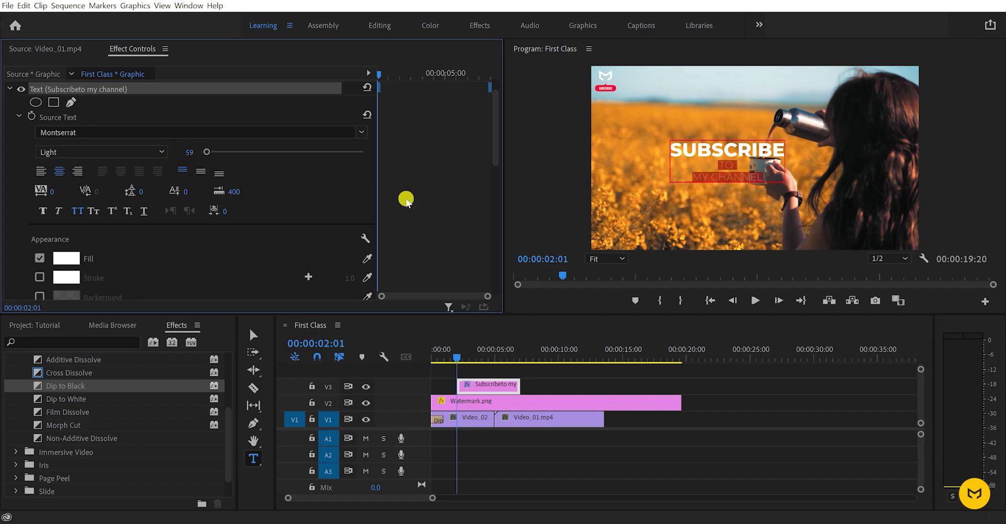
click(693, 176)
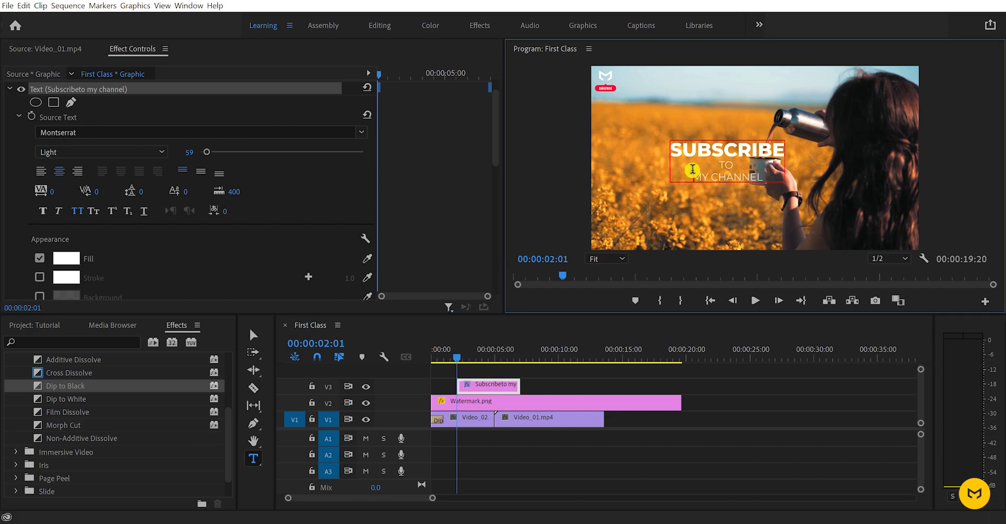
key(BackSpace)
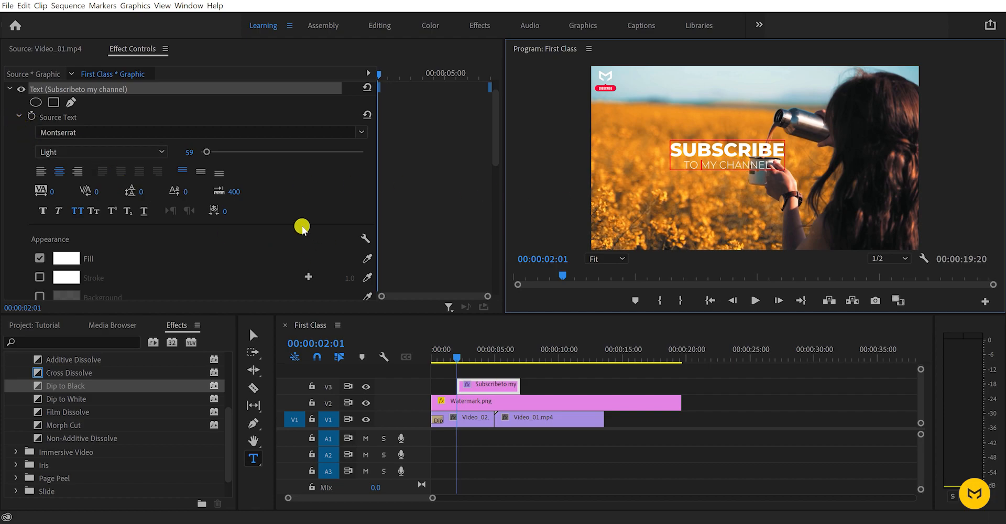
Step: Reposition the "SUBSCRIBE TO MY CHANNEL" title near the center of the video frame with the Selection tool
scroll(302, 228, up, 1)
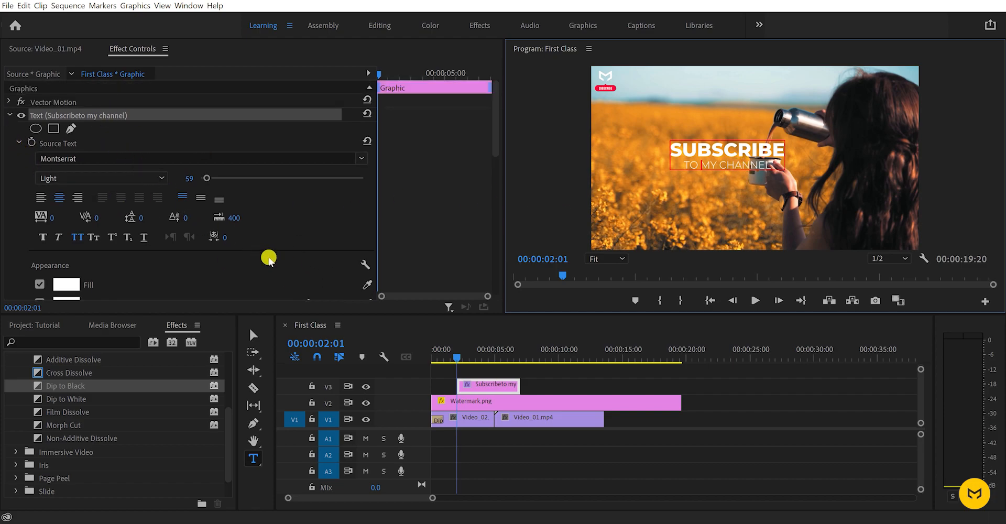
click(253, 336)
drag(702, 152, 629, 228)
drag(739, 152, 737, 155)
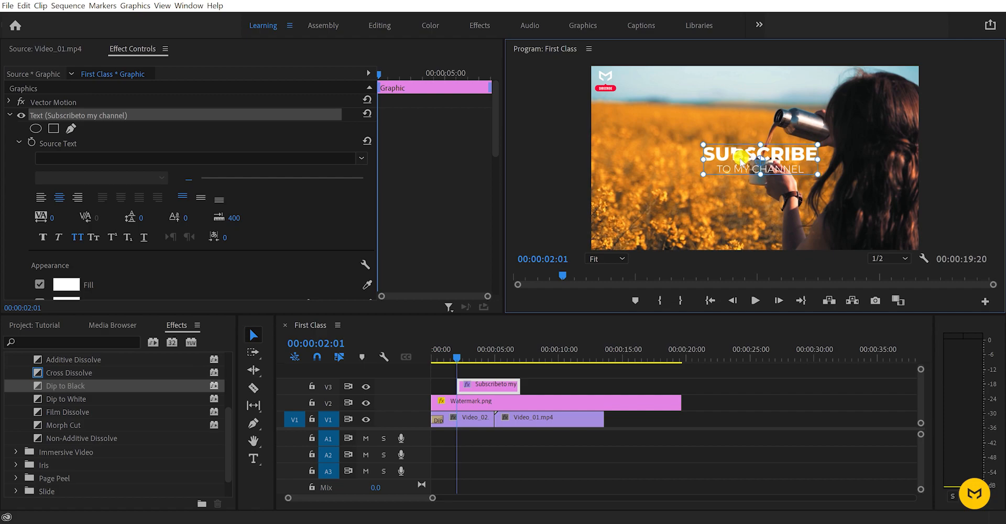
Step: Scrub through the title on V3 to review it and move the title clip to the start of the sequence
click(511, 340)
key(Left)
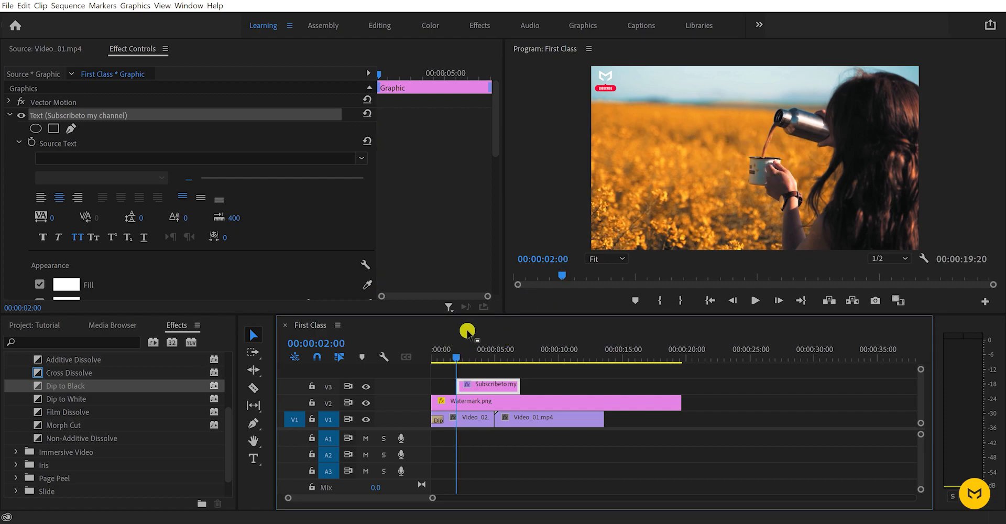
drag(454, 357, 490, 373)
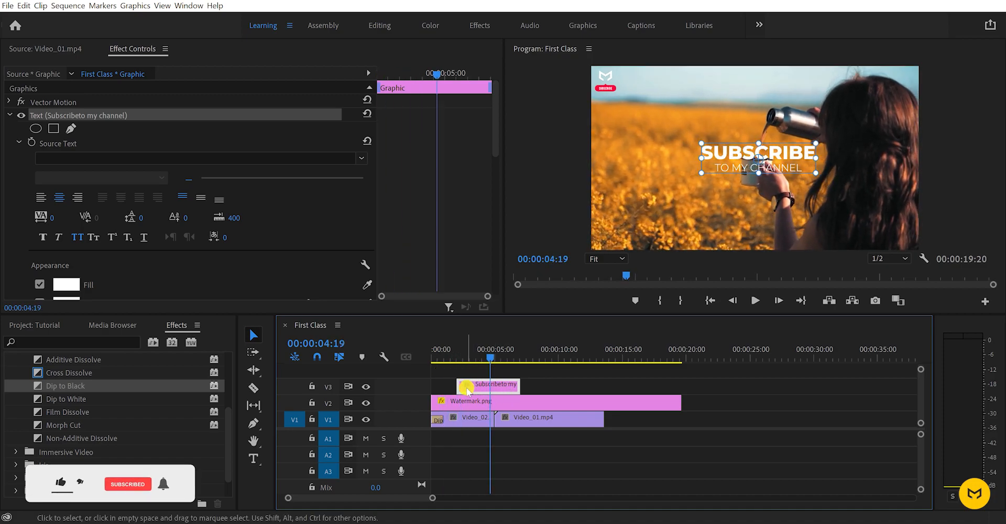
drag(455, 355, 519, 365)
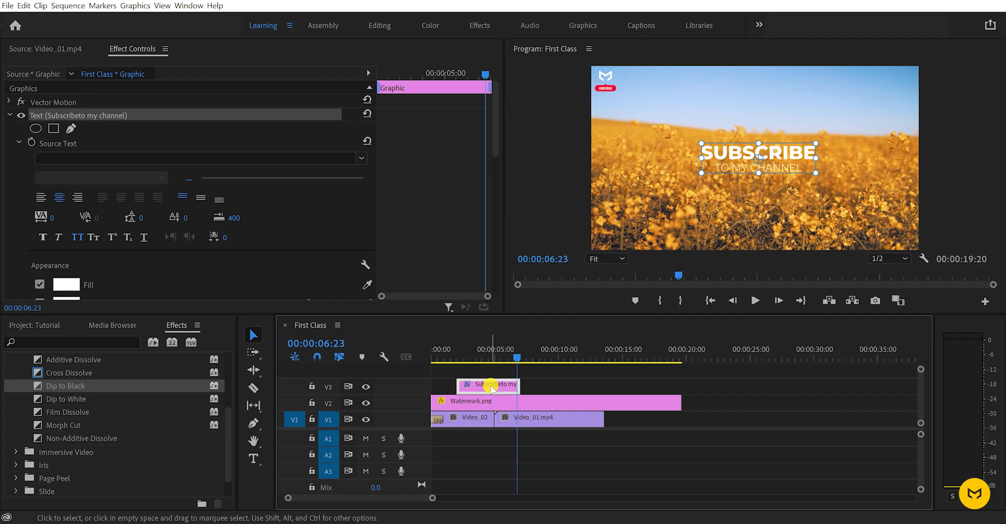
drag(440, 354, 406, 354)
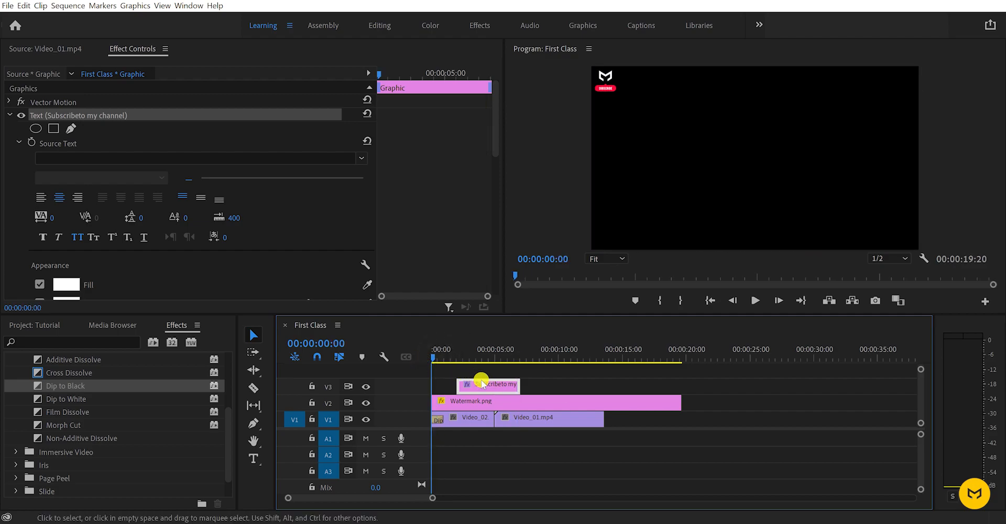
drag(494, 388, 466, 389)
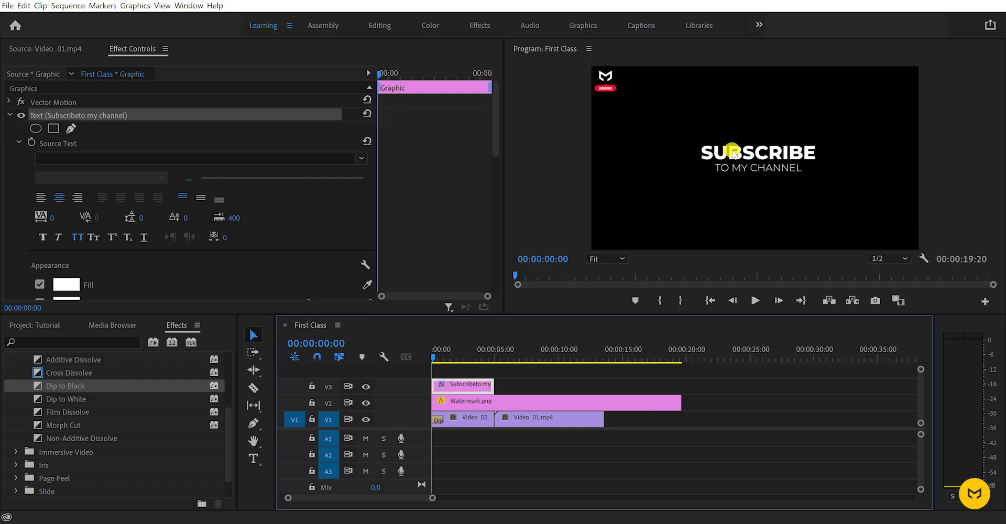
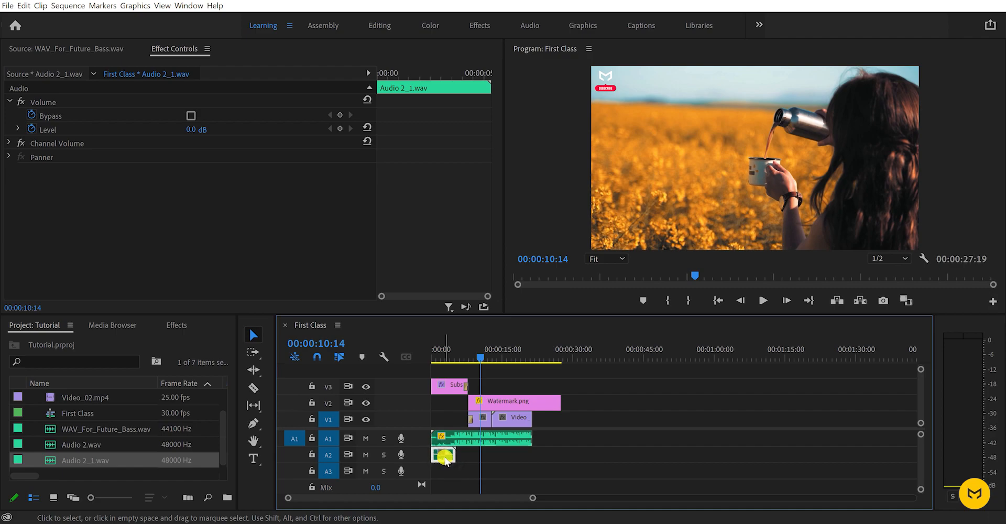
Step: Mute the music track A1 and play the sequence from 00:00:06:03 into the video clips
click(474, 435)
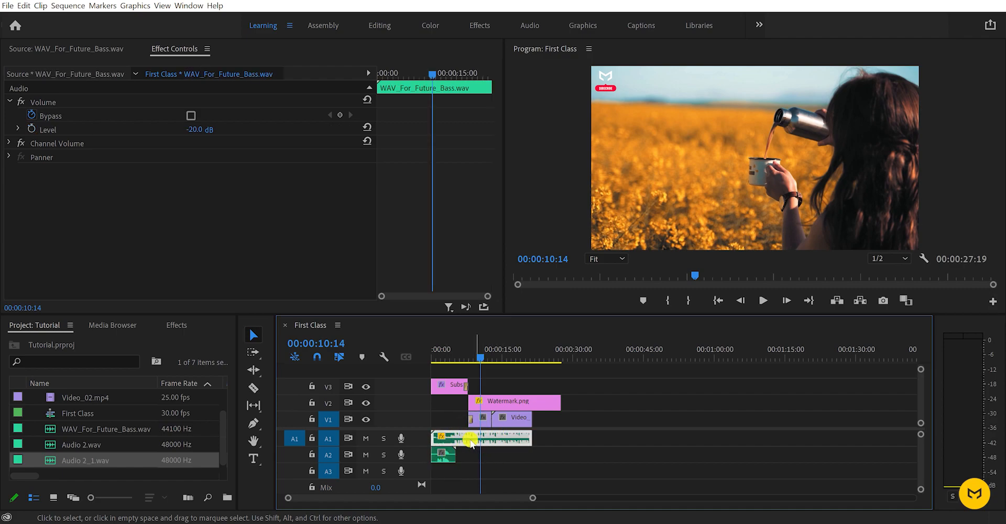
click(364, 439)
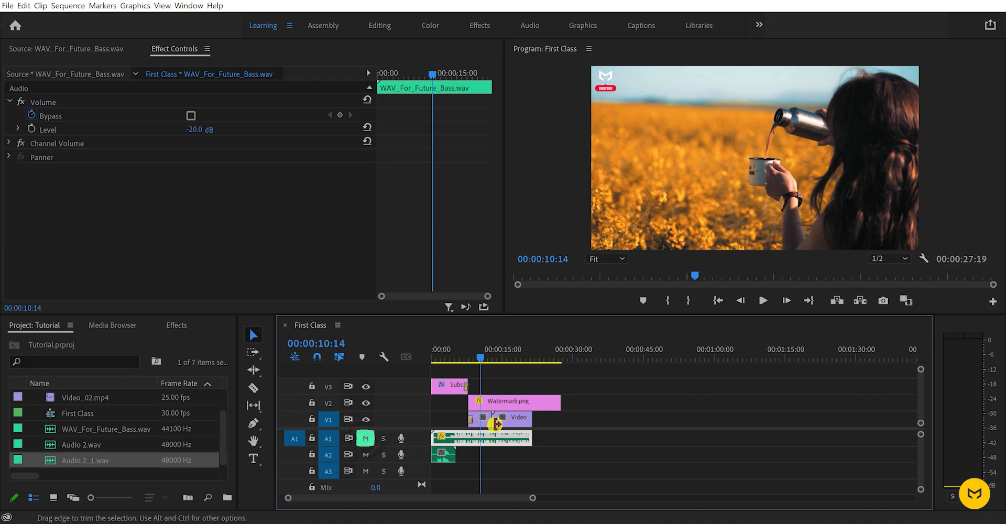
click(461, 357)
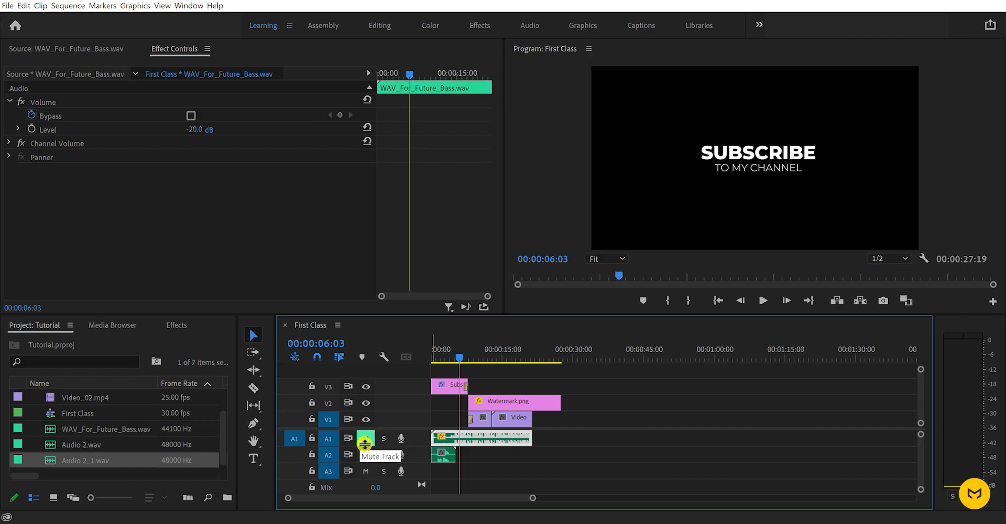
key(space)
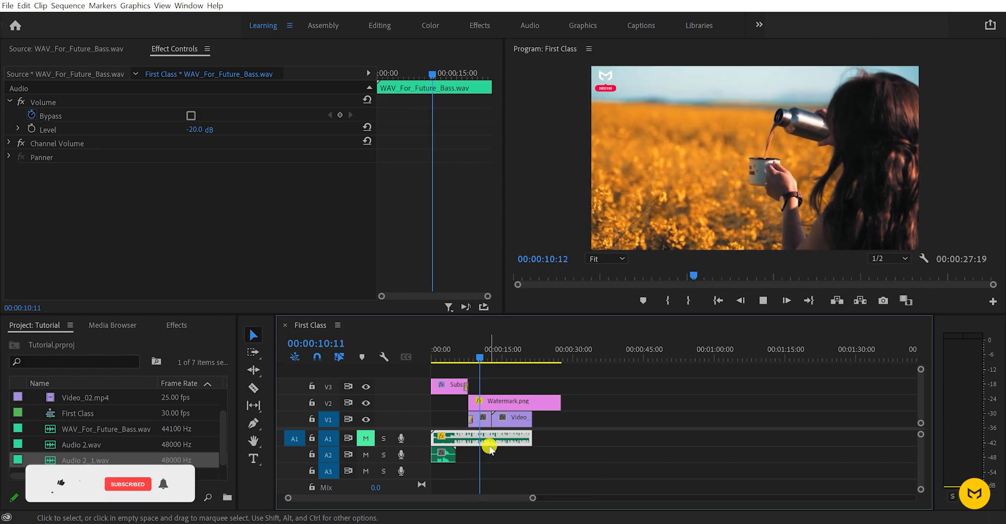
key(space)
Step: Replace the audio clip on A2 with a new voice-over recorded from 00:00:07:23 to 00:00:18:09
click(447, 452)
key(Delete)
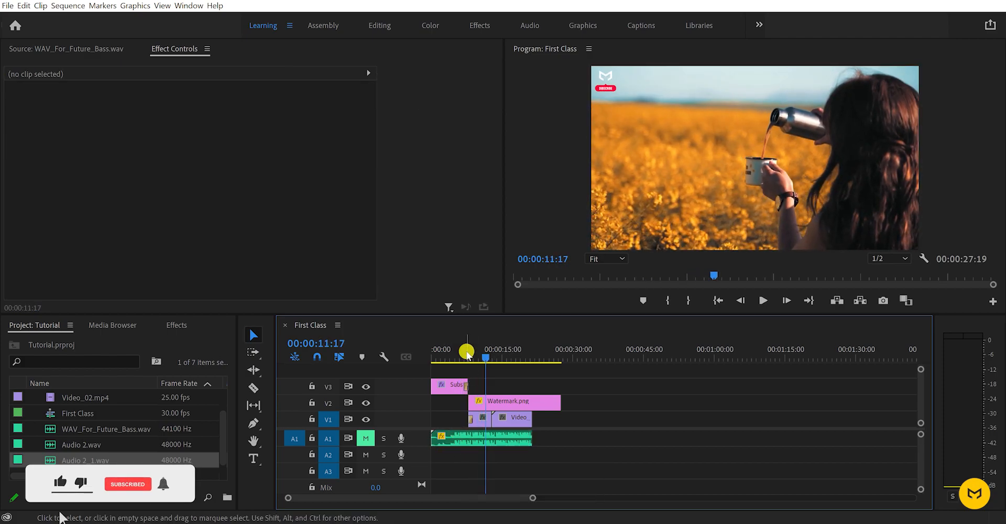
click(467, 351)
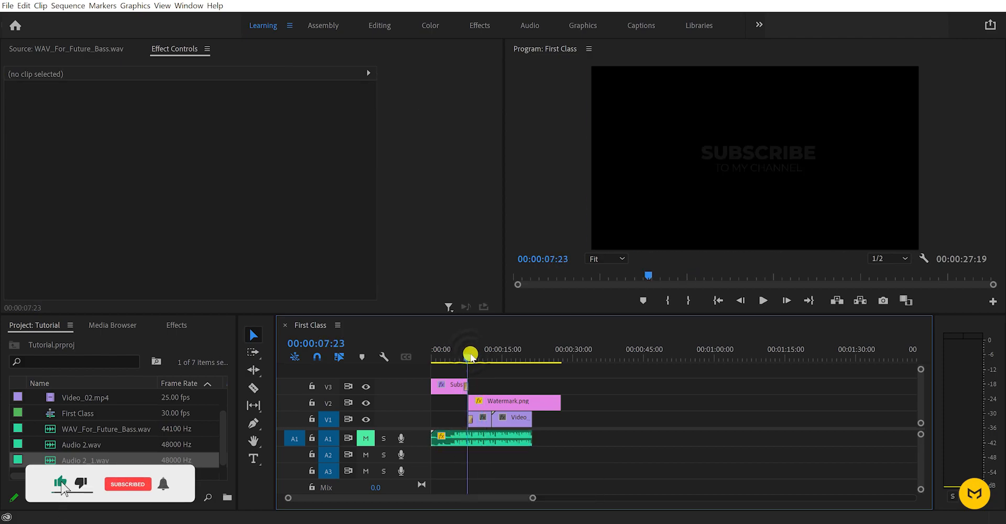
click(401, 455)
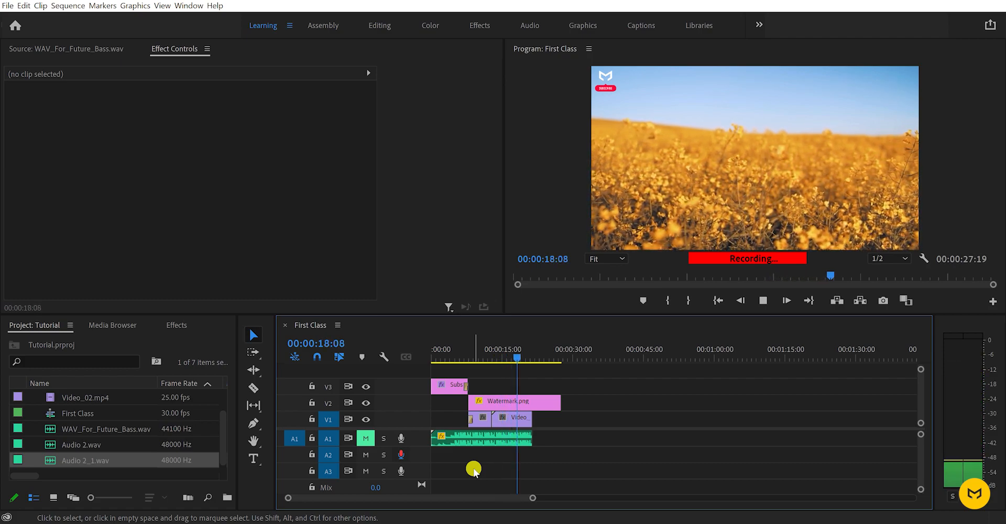
key(space)
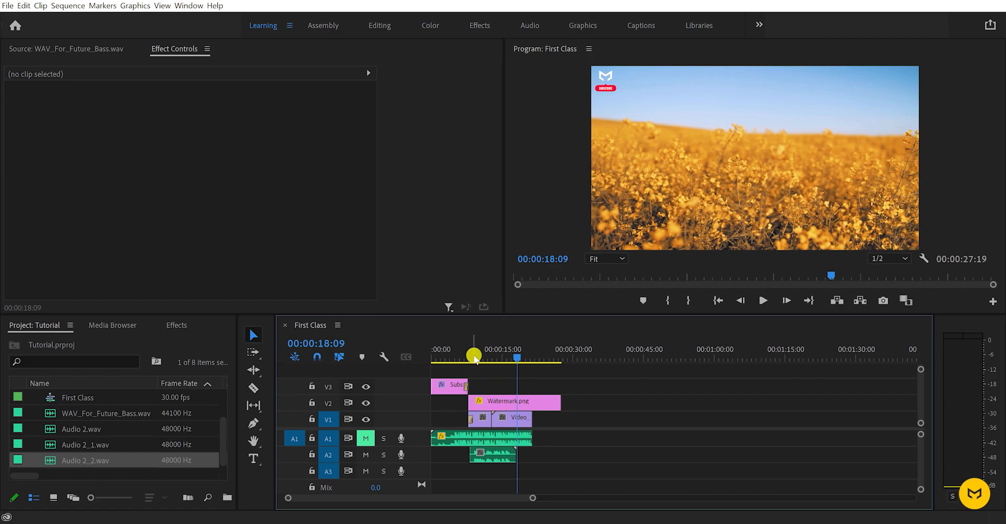
Step: Play back the new voice-over on A2 from 00:00:08:22 to check the recording
click(473, 356)
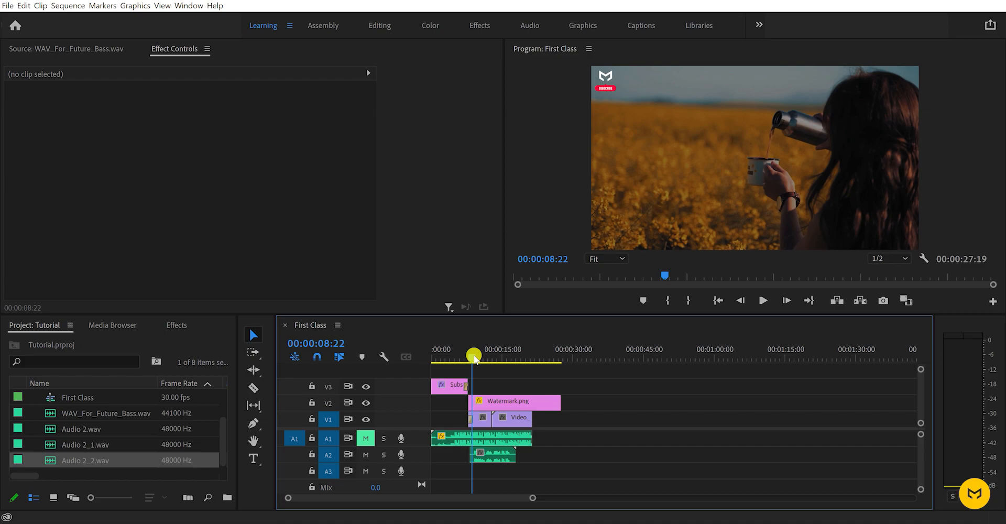
key(space)
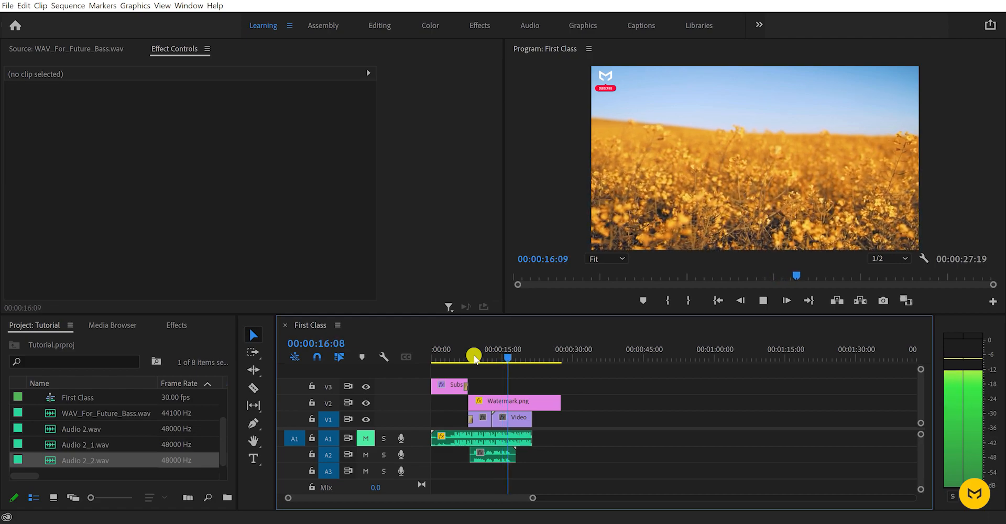
key(space)
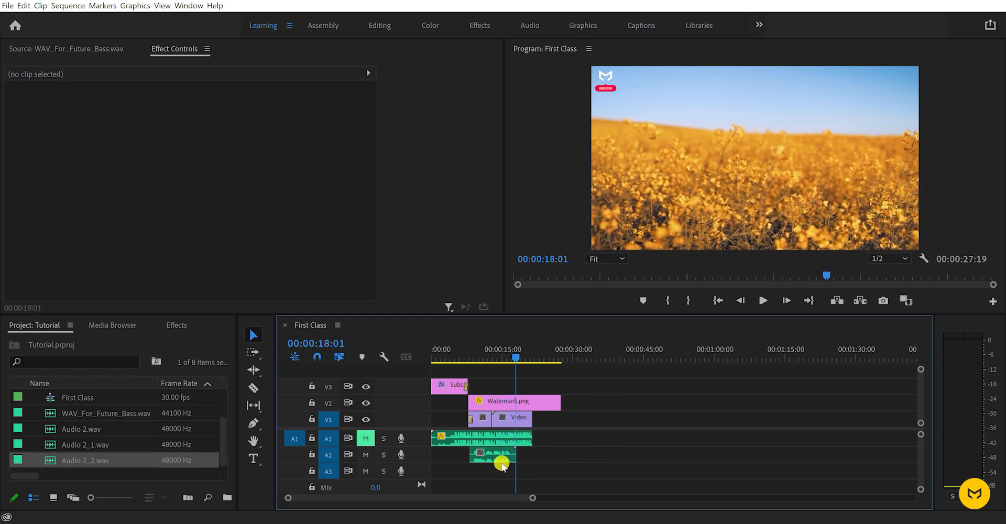
Step: Unmute the music track A1 and play the sequence from 00:00:07:11 to hear the voice-over with the music
click(365, 437)
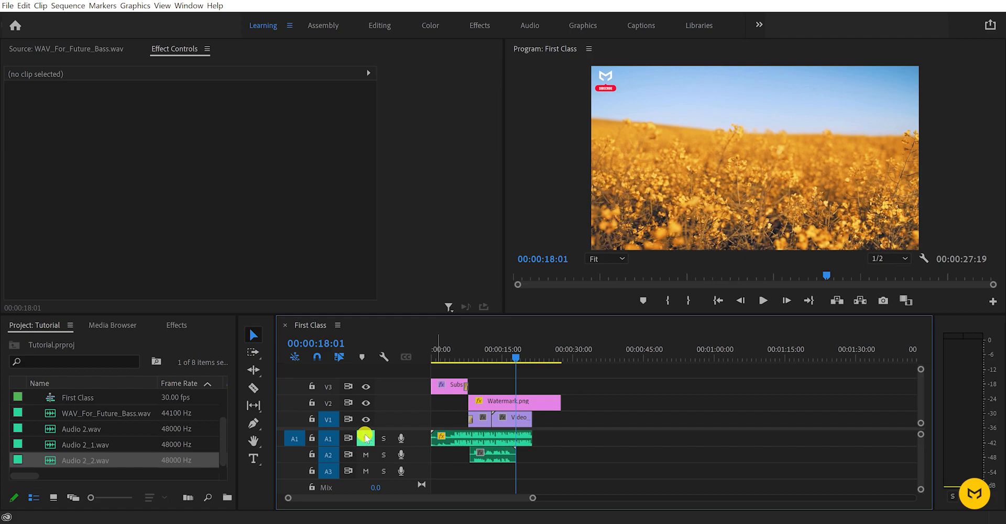
click(471, 355)
drag(471, 354, 466, 354)
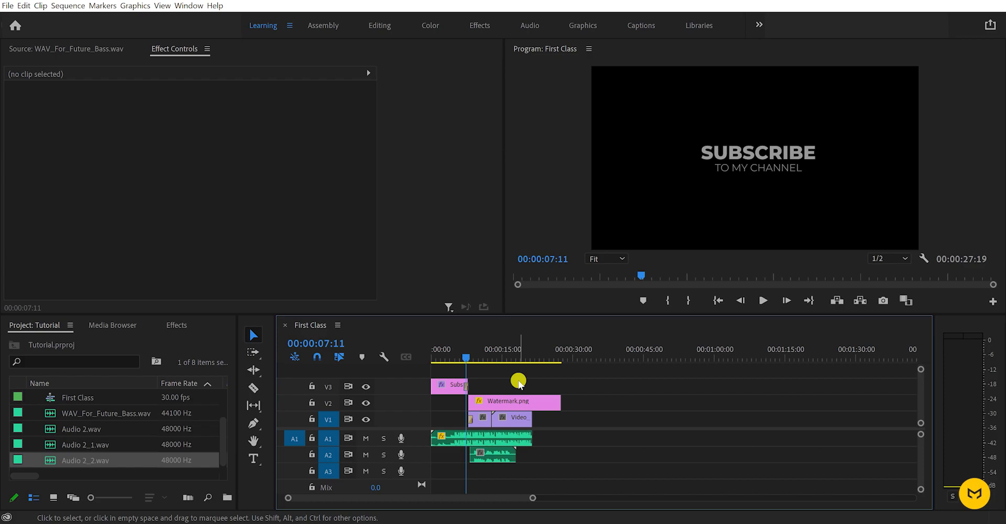
key(space)
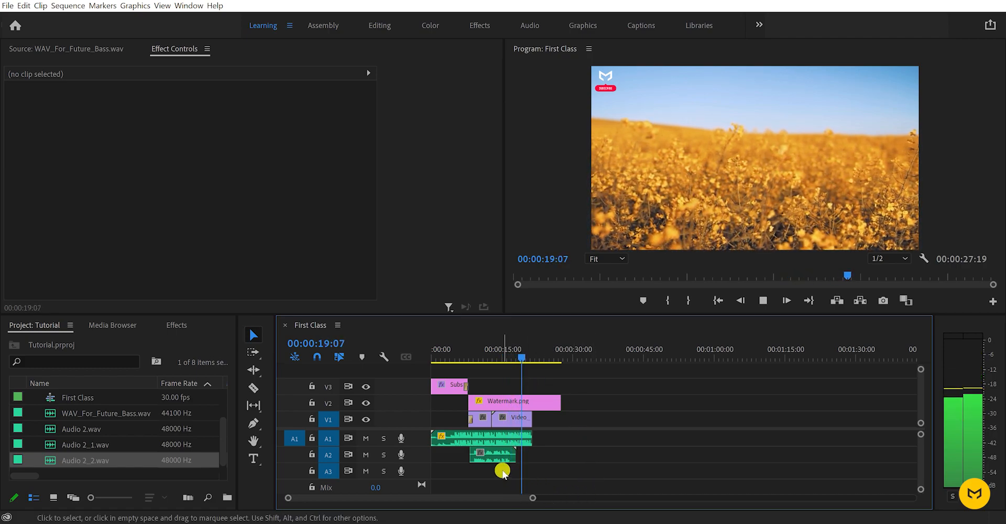
Step: Stop playback and delete the voice-over clip from audio track A2
key(space)
click(493, 455)
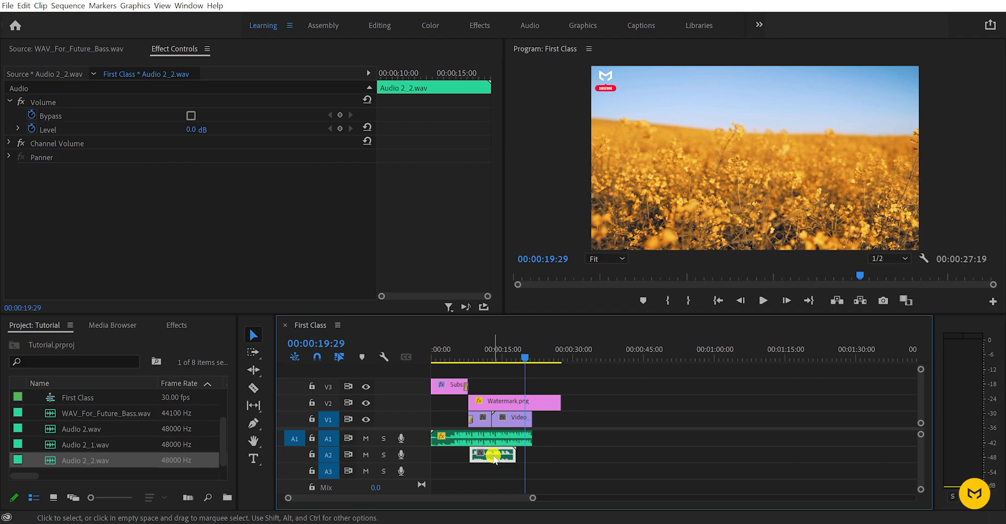
key(Delete)
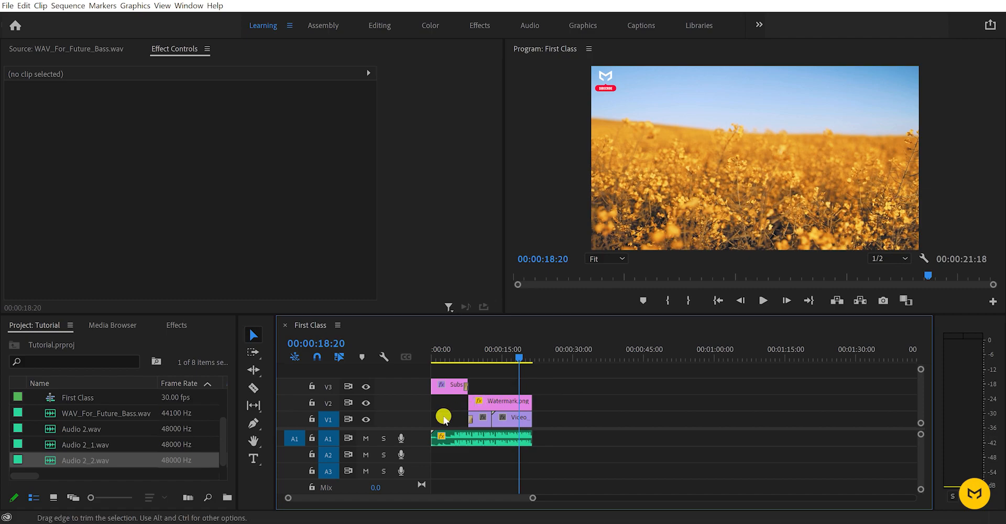
Step: Switch the output of the watermark track V2 off and on, and mute and unmute the music track A1
click(477, 402)
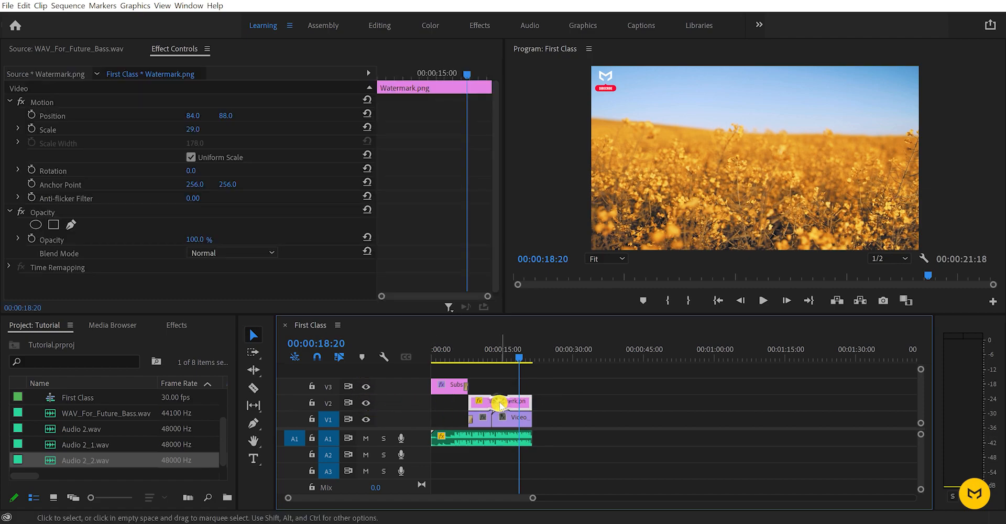
click(366, 405)
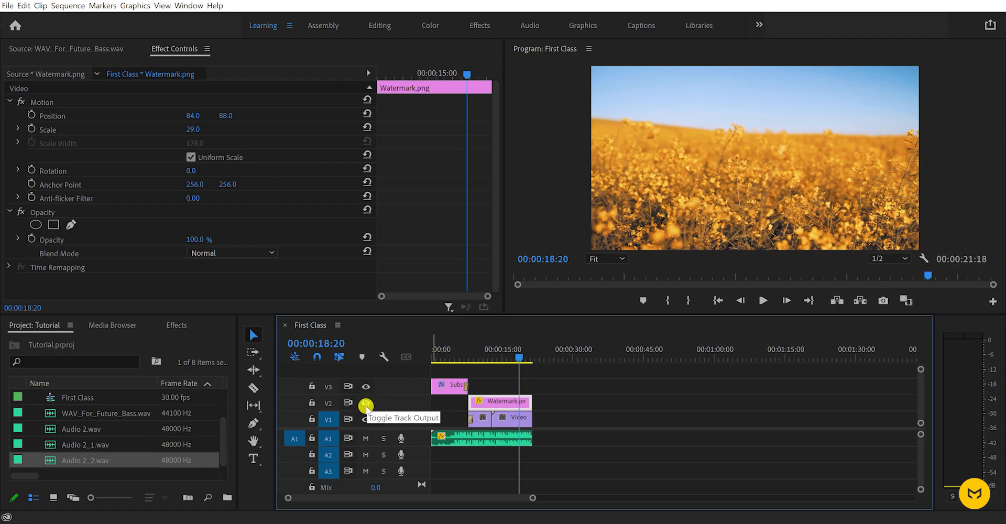
click(367, 404)
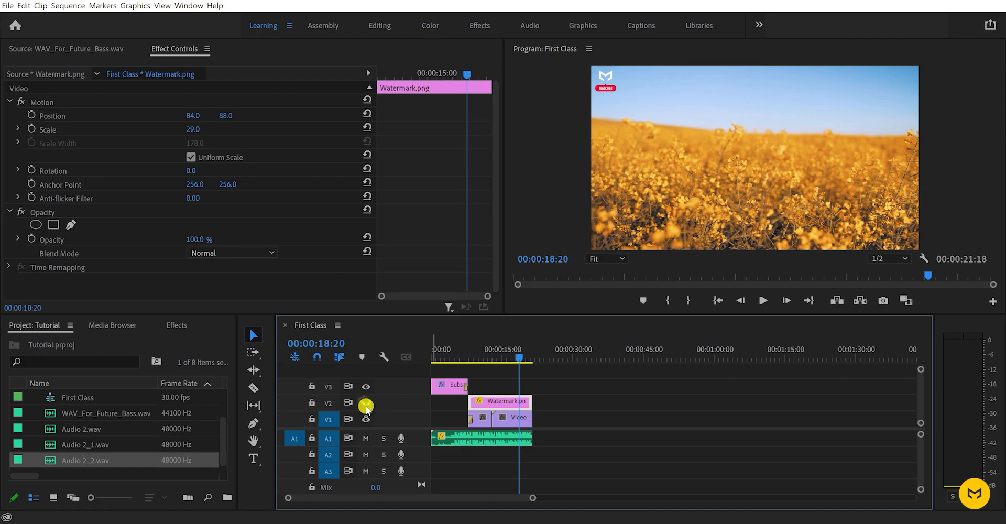
click(365, 438)
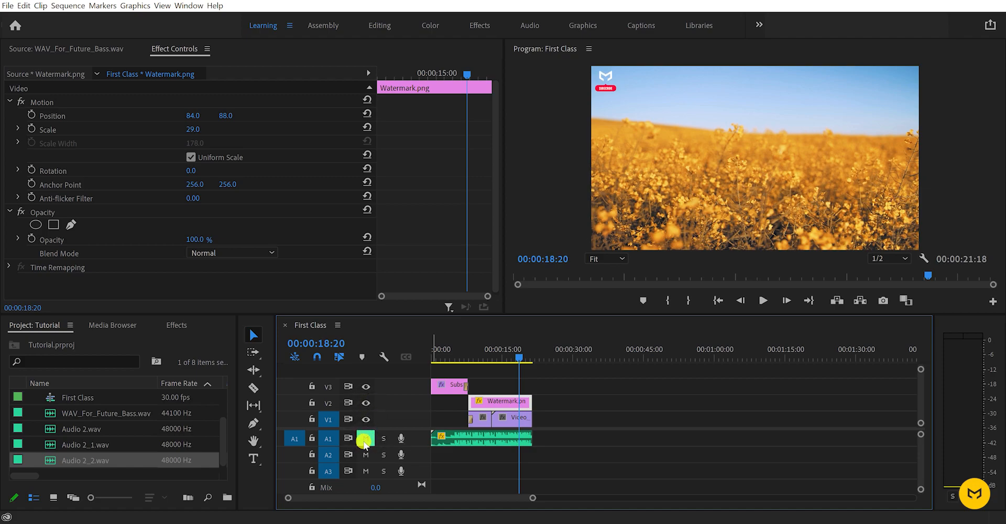
click(365, 440)
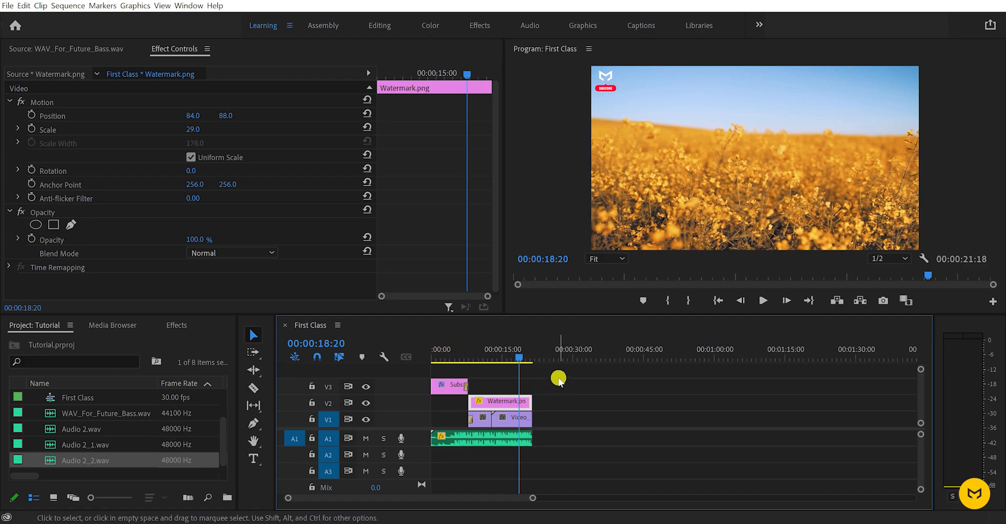
Step: Set the program playback resolution to 1/4 and play the opening title from 00:00:00:00 to test it
click(901, 257)
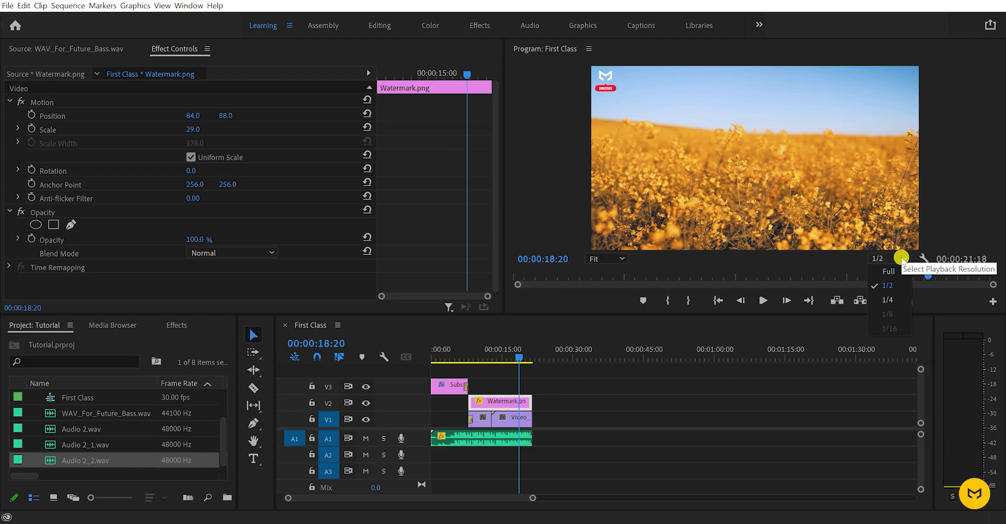
click(896, 301)
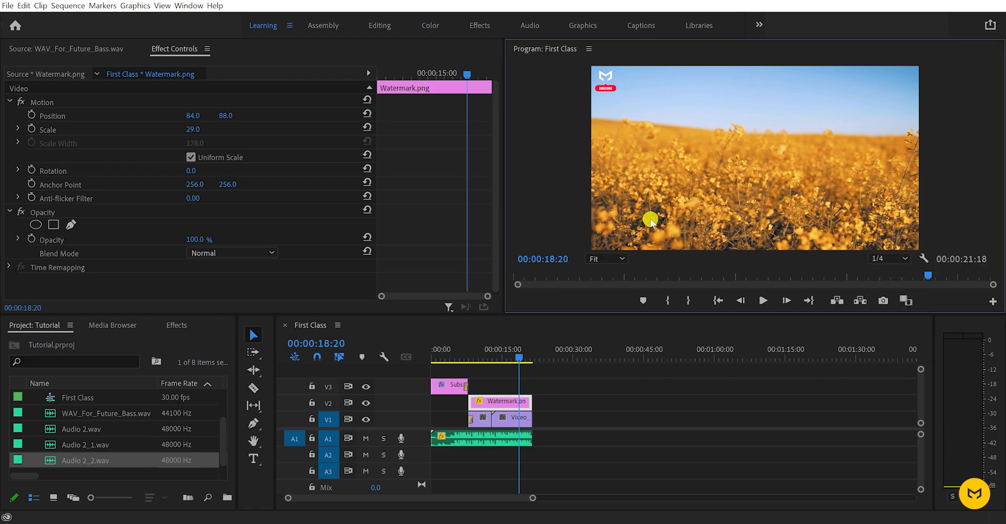
key(space)
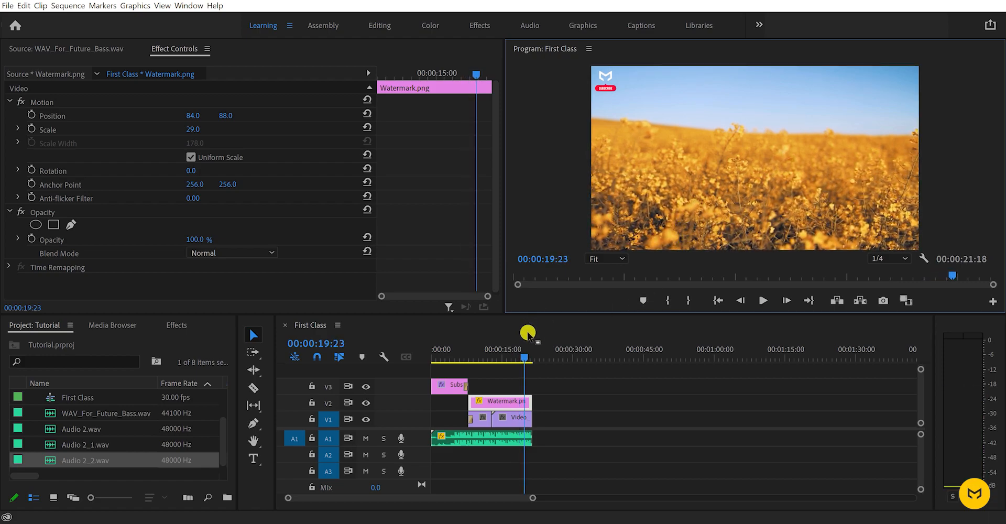
click(433, 356)
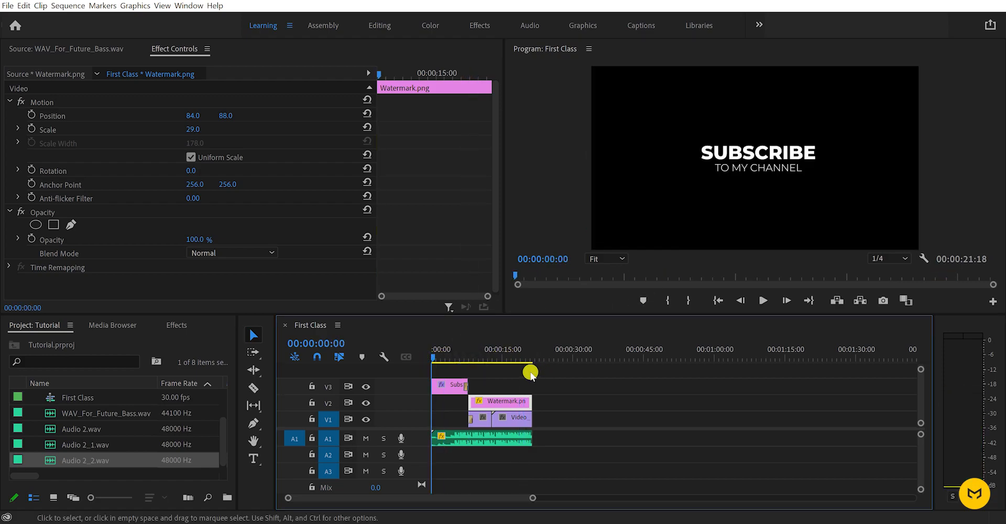
key(space)
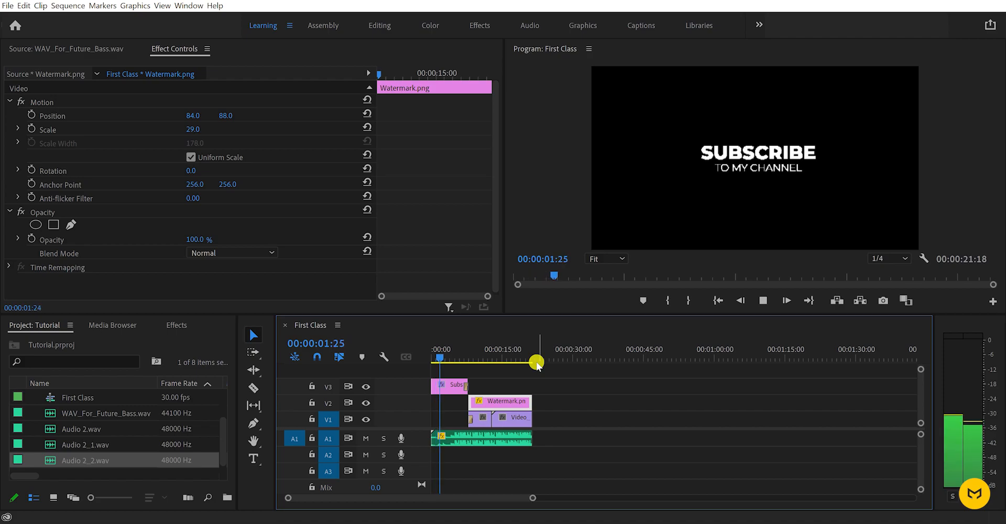
key(space)
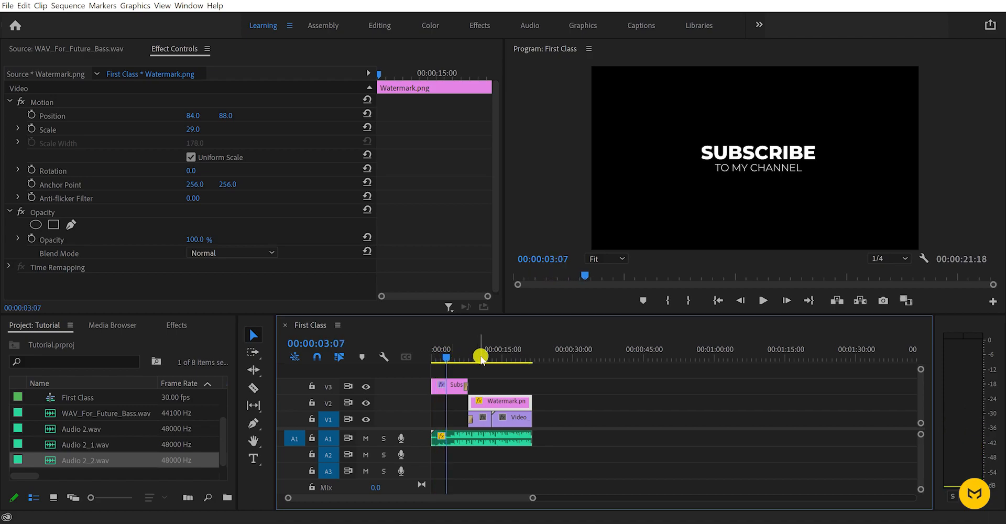
Step: Set the program playback resolution to Full and move the playhead to 00:00:12:23
click(885, 259)
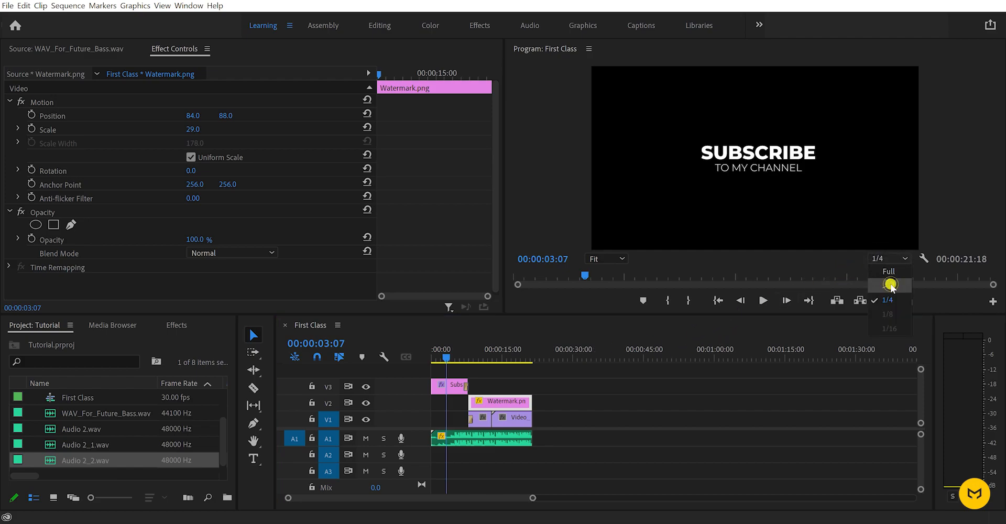
click(889, 272)
drag(470, 360, 491, 363)
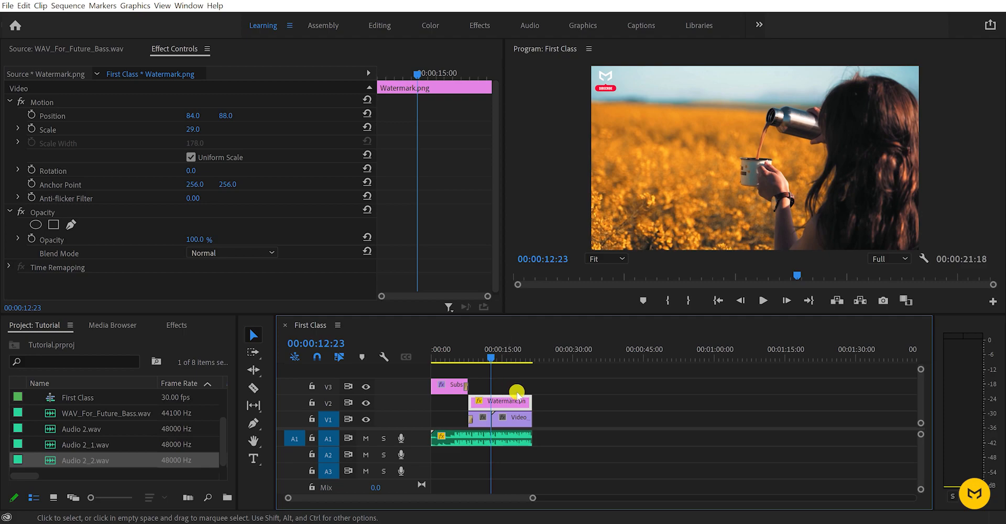
Step: Open the media export settings for the First Class sequence
click(8, 6)
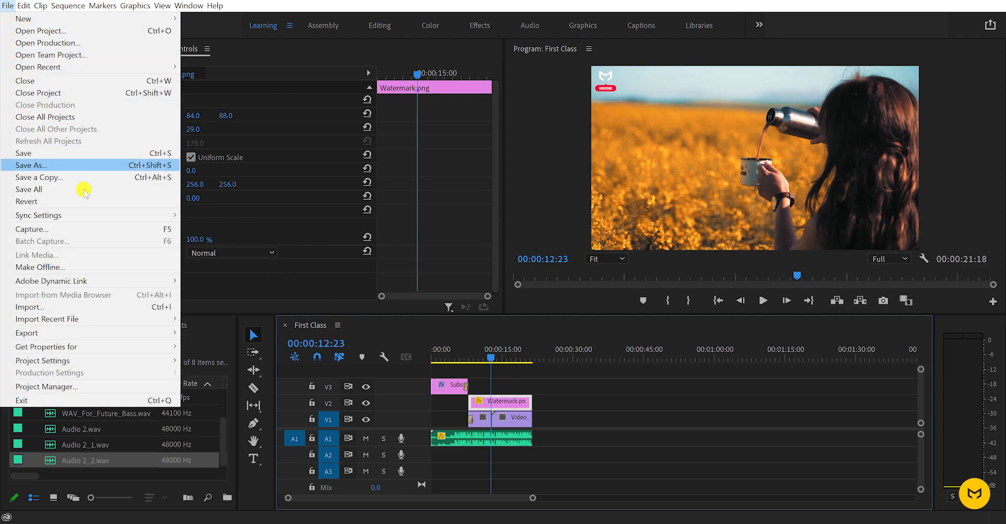
mouse_move(149, 331)
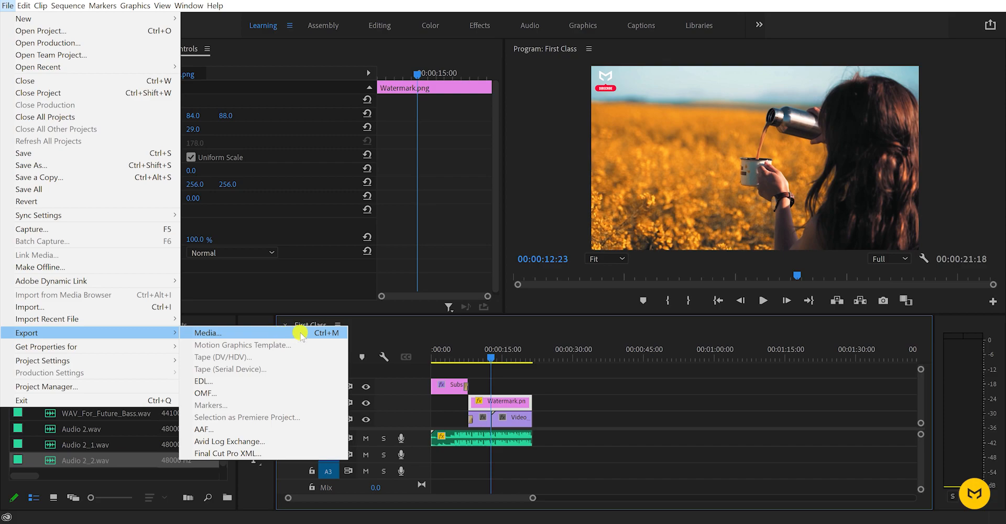
click(283, 334)
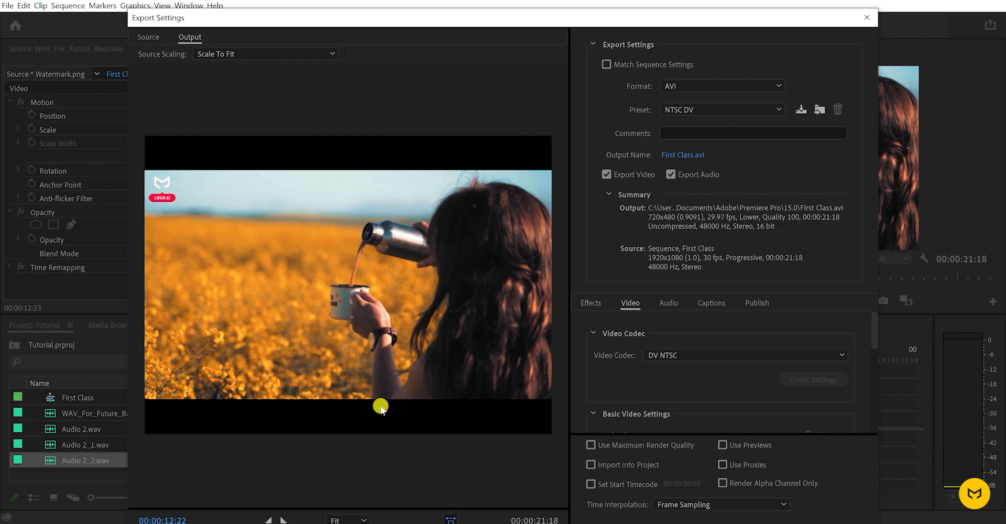
mouse_move(511, 22)
mouse_down()
mouse_move(634, 307)
mouse_move(511, 40)
mouse_up()
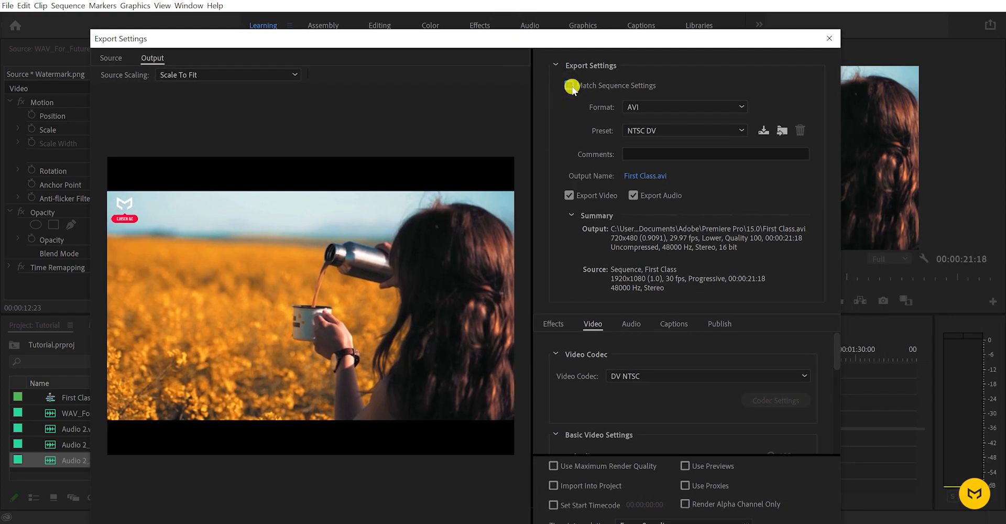
Step: Turn Match Sequence Settings on and back off, and resize the Export Settings dialog to fit the screen
click(571, 86)
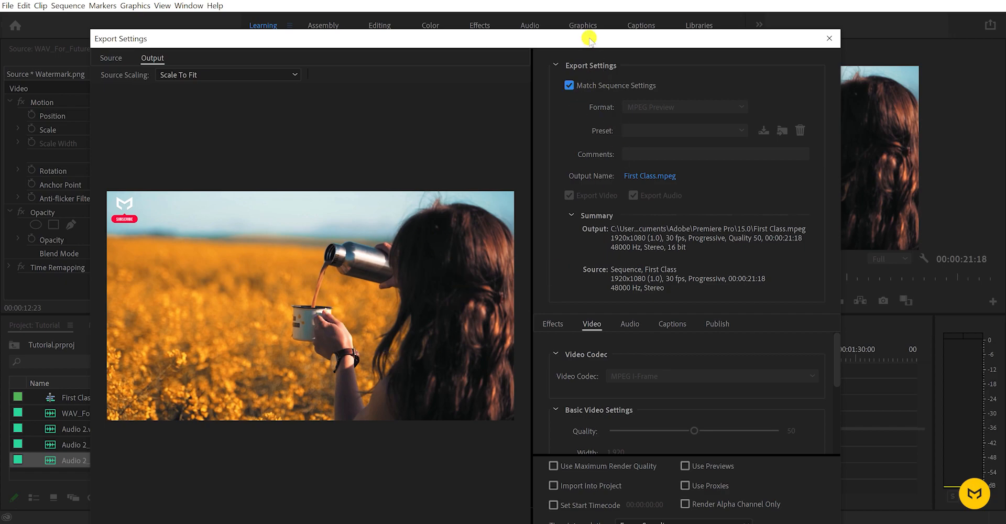
drag(588, 38, 588, 16)
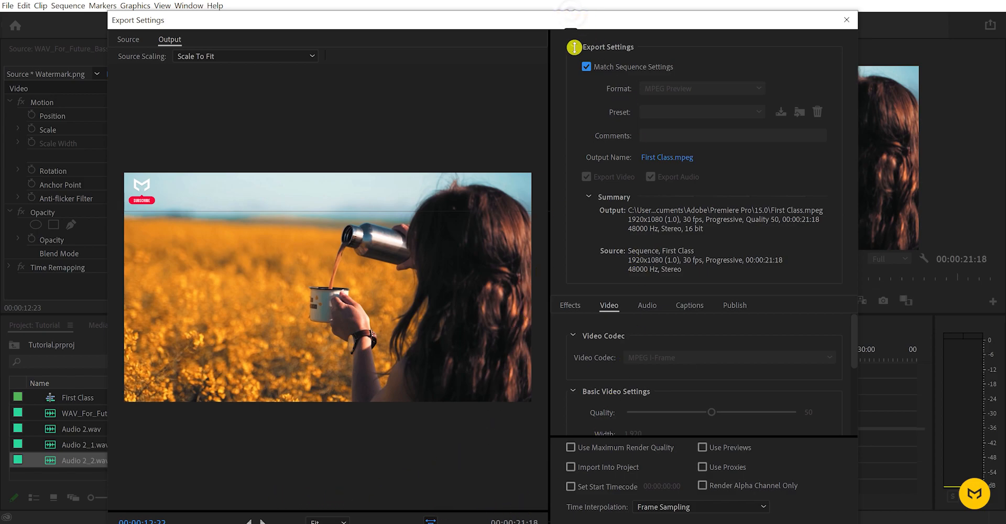
drag(576, 105, 557, 37)
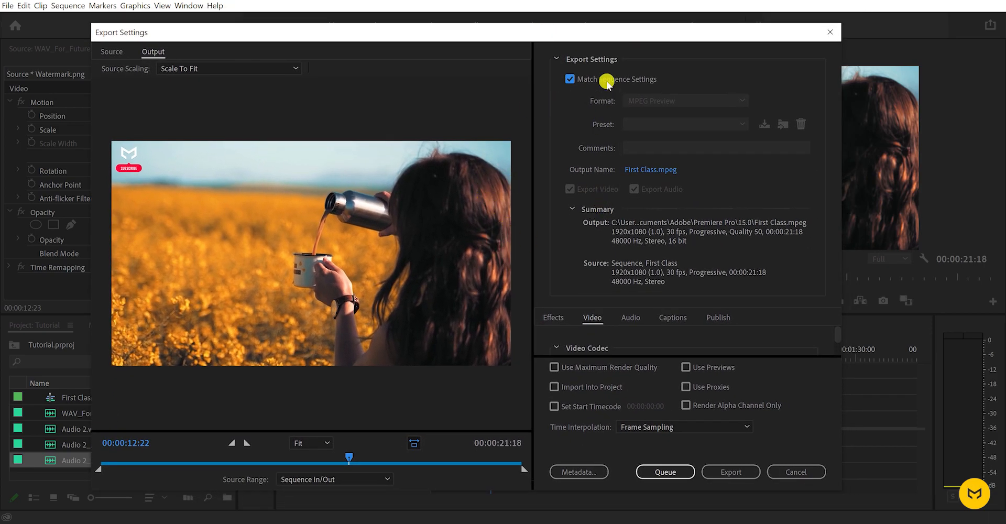
click(572, 80)
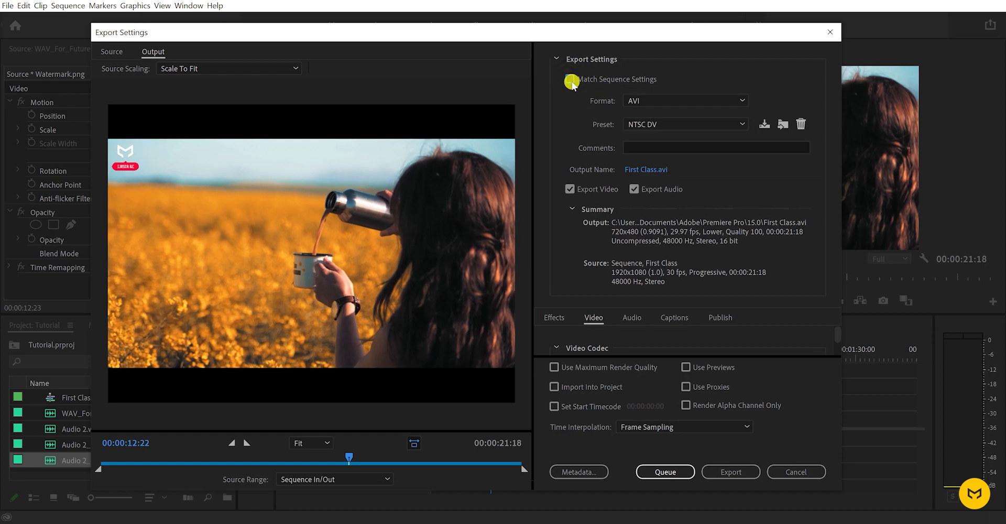
Step: Look through the available export formats and set the format to H.264
click(683, 100)
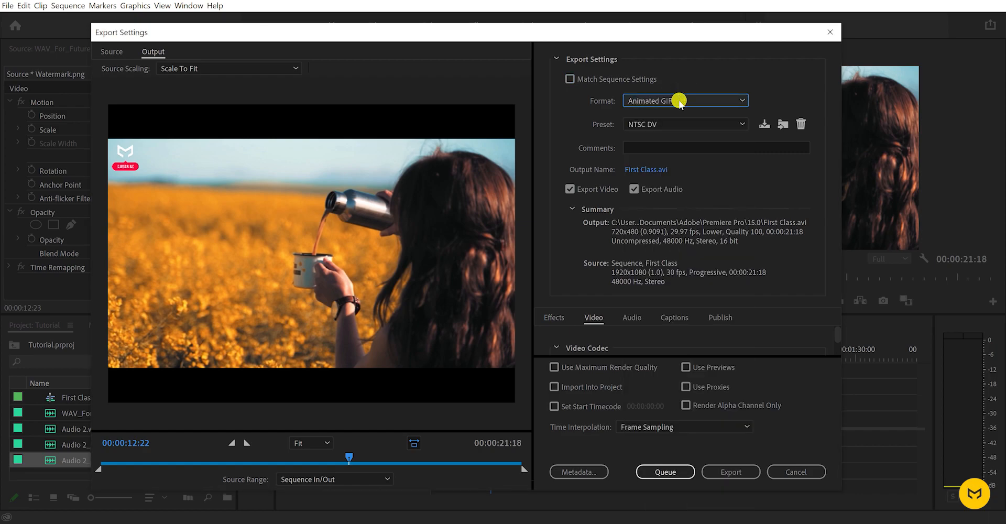
click(679, 102)
key(q)
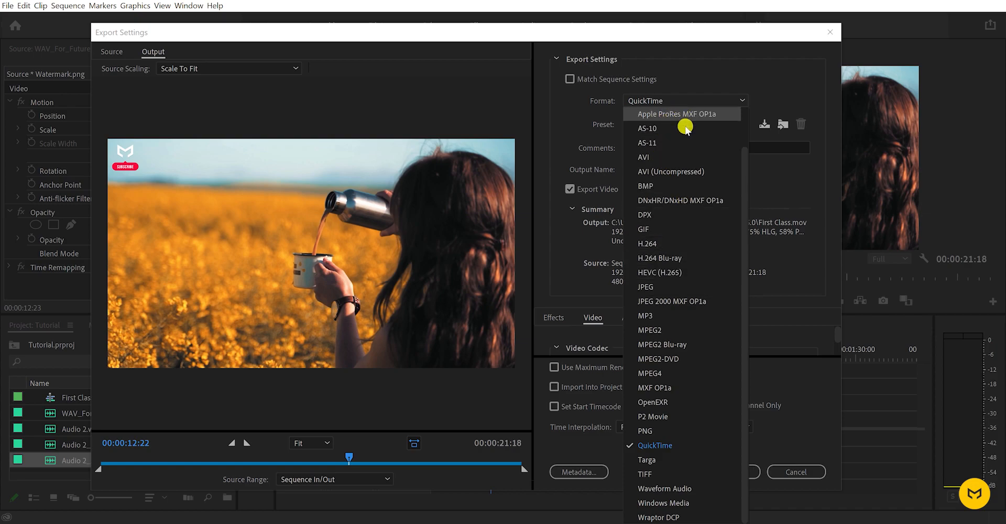
drag(745, 202, 742, 139)
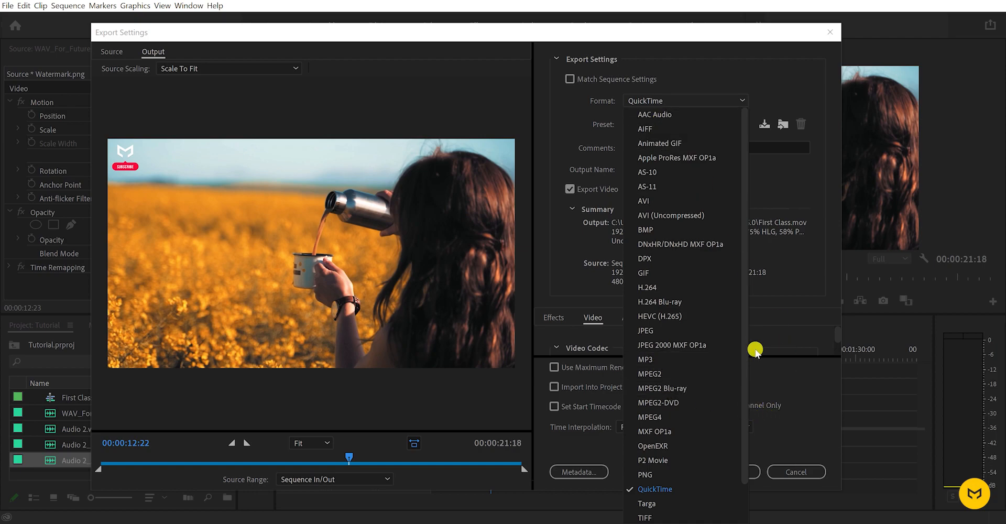
drag(744, 373, 739, 440)
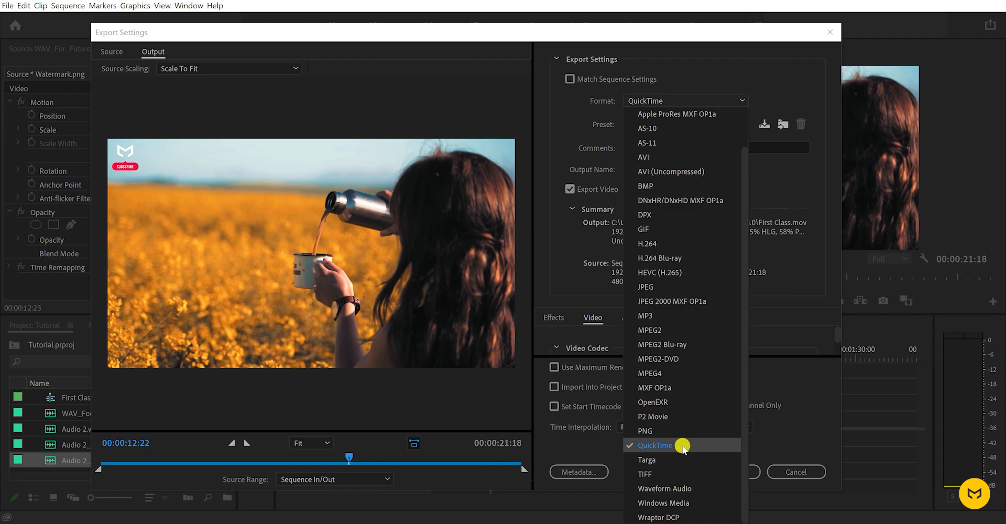
click(681, 245)
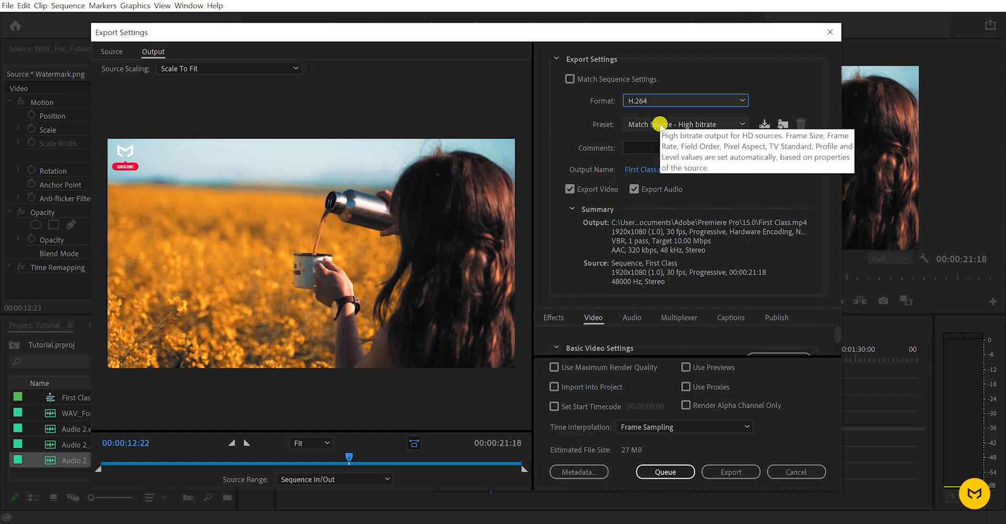
Step: Choose the YouTube 1080p Full HD preset for the H.264 export
click(629, 124)
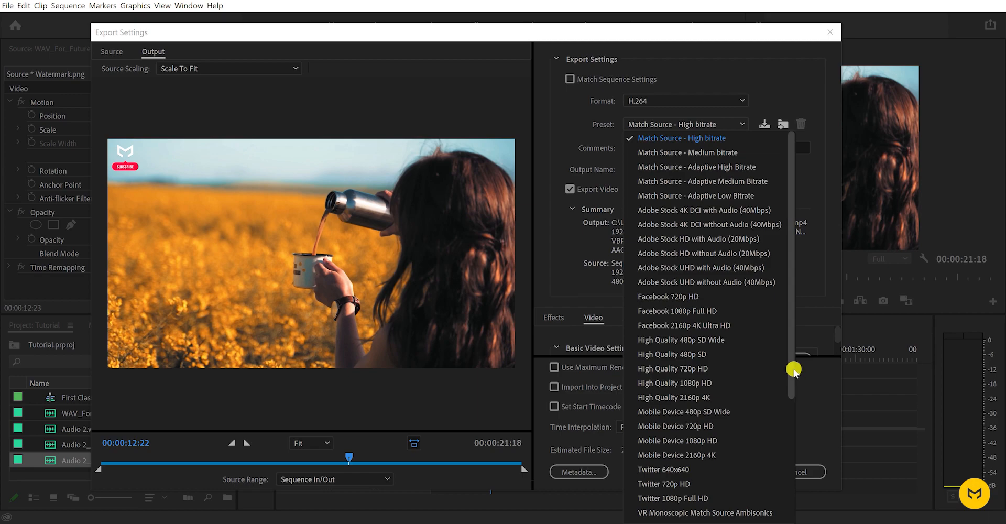
drag(790, 366, 802, 501)
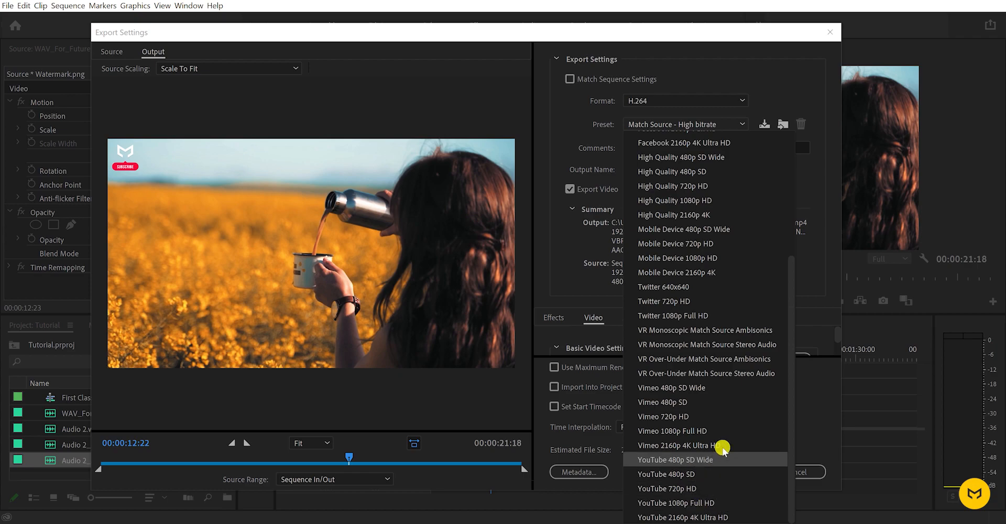
click(721, 504)
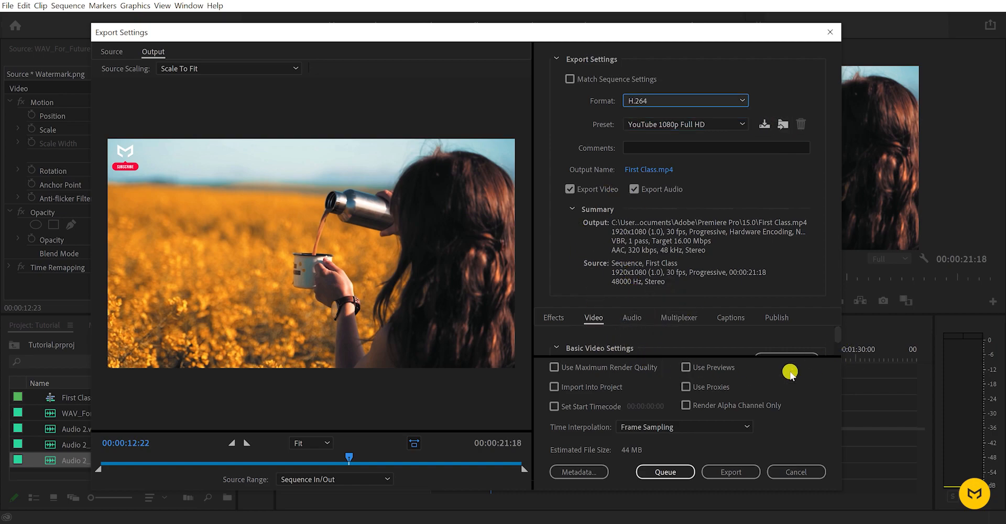
Step: Extend the Export Settings dialog's height to show more of the video settings
drag(652, 490, 656, 522)
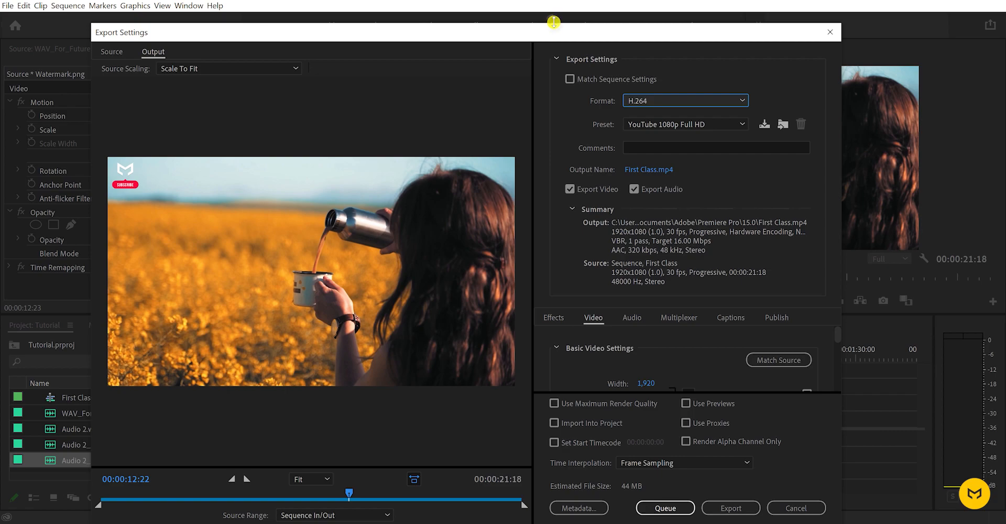
drag(554, 22, 553, 1)
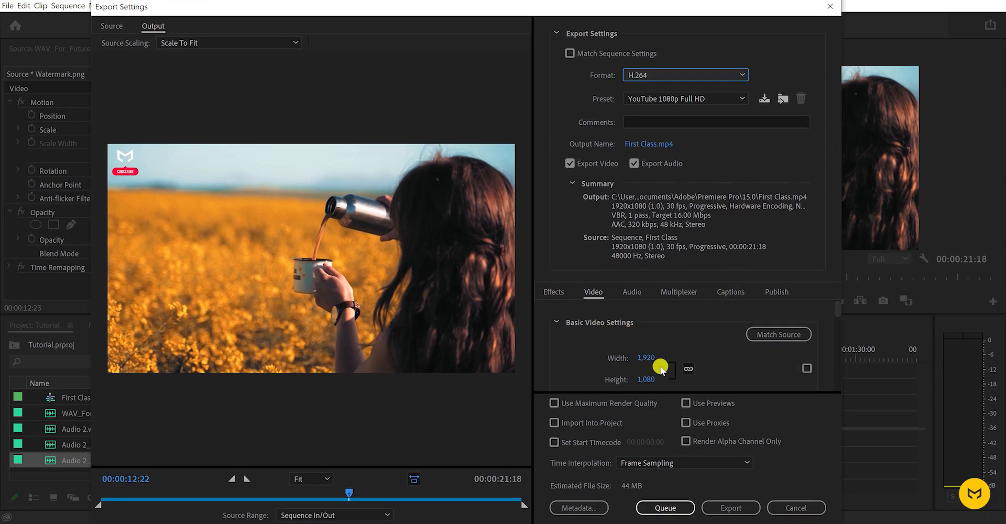
Step: Unlink the output width from the height and set the width to 1,080
click(690, 369)
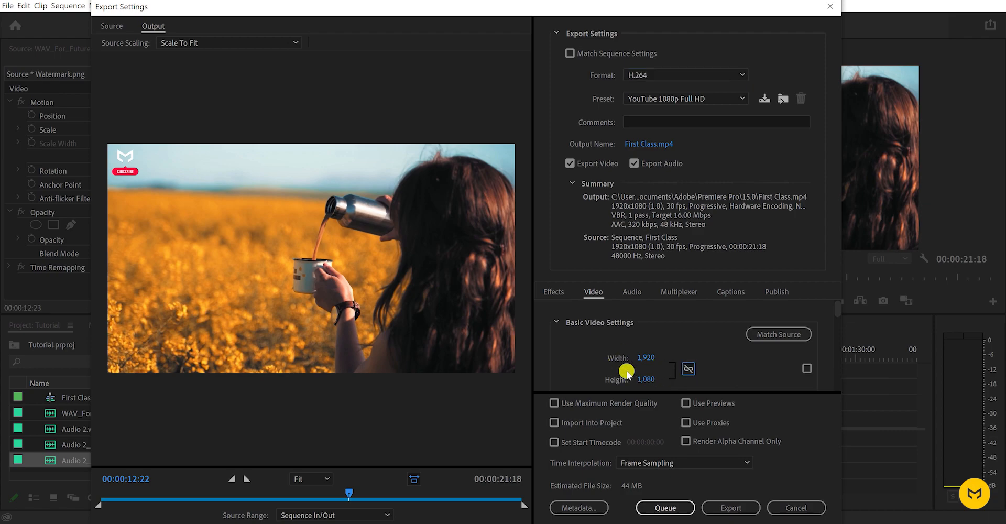
click(646, 359)
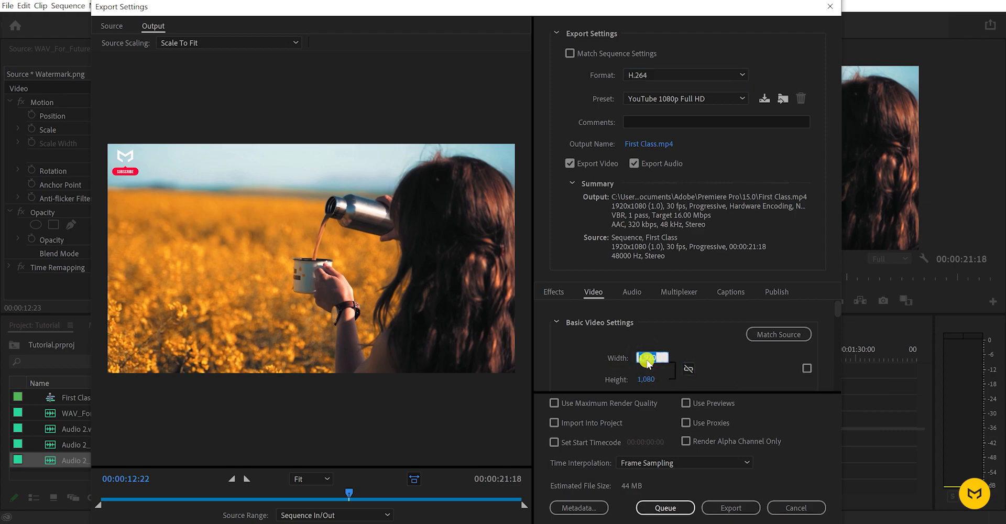
text(1,080)
key(Return)
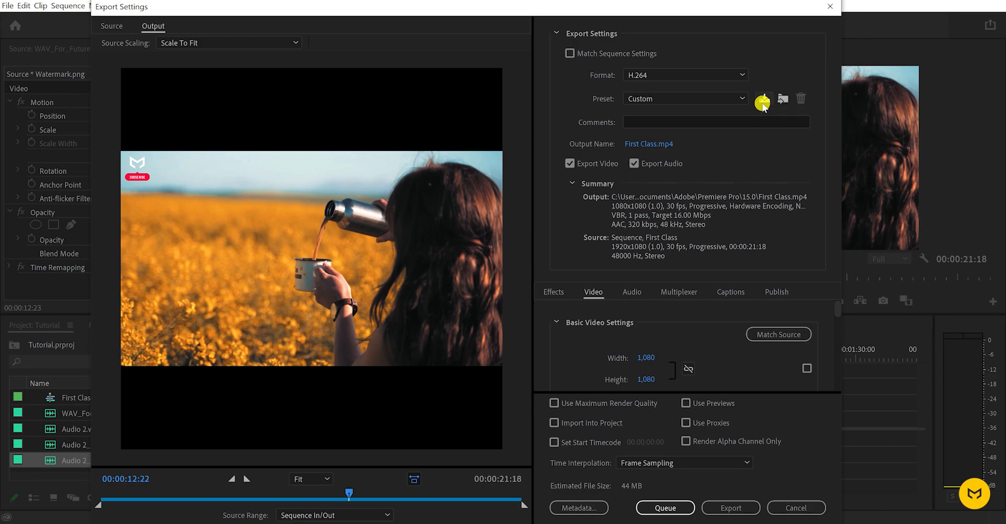
Step: Look through the H.264 presets and reapply YouTube 1080p Full HD
click(692, 98)
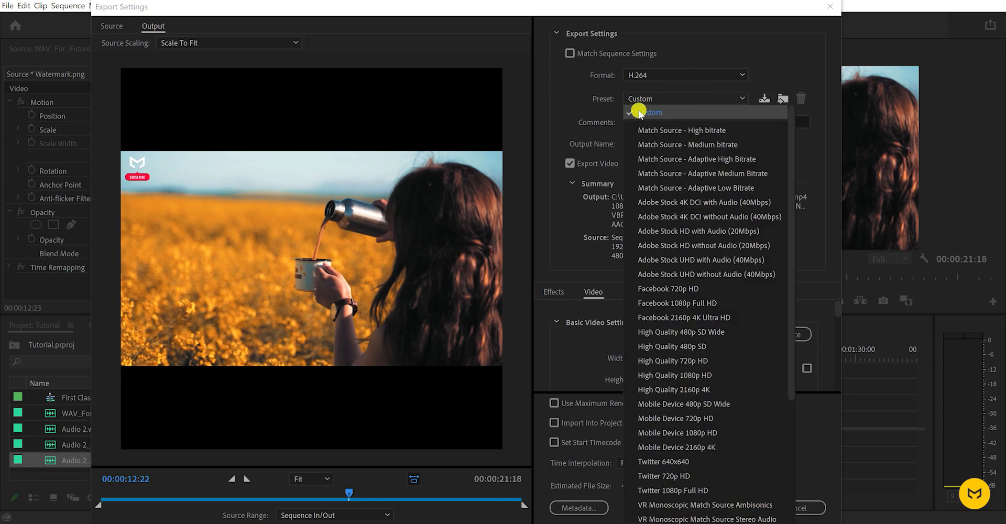
click(581, 102)
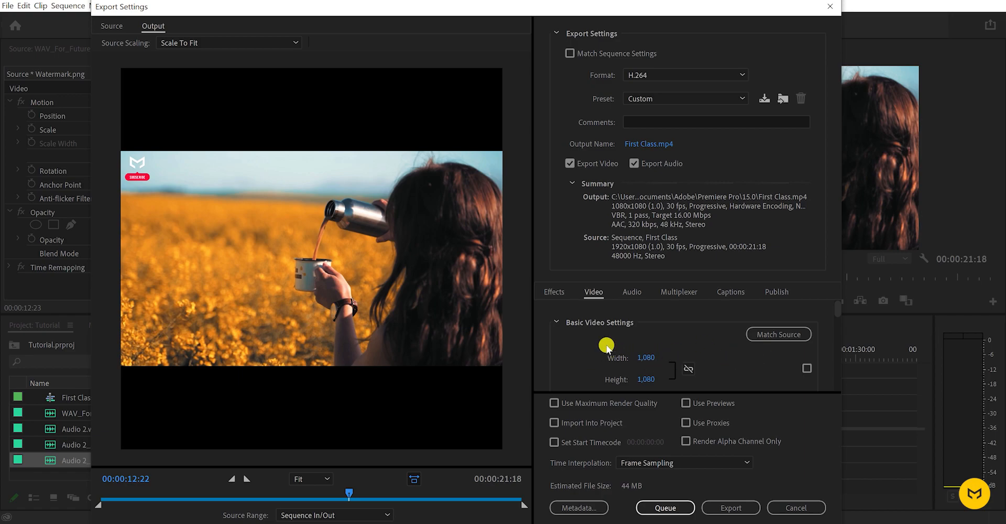
click(643, 98)
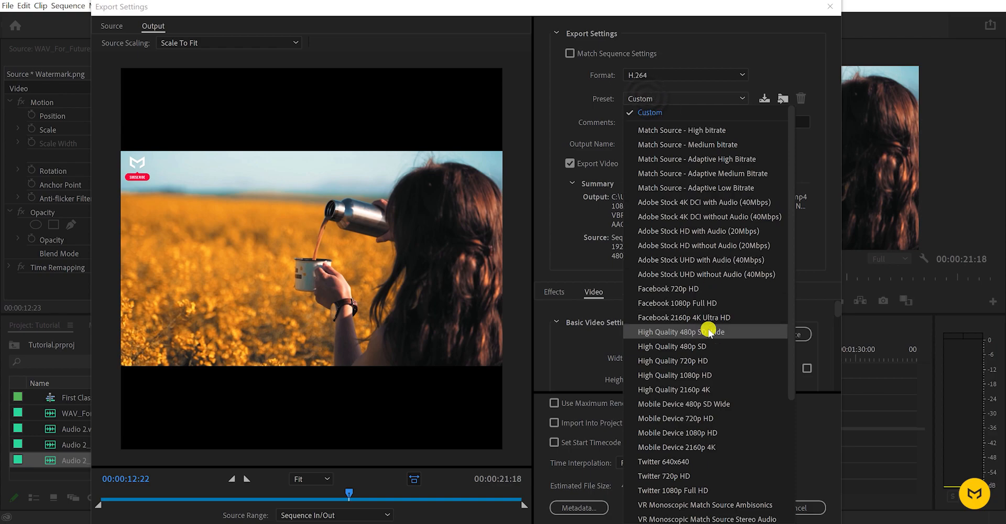
scroll(709, 331, down, 4)
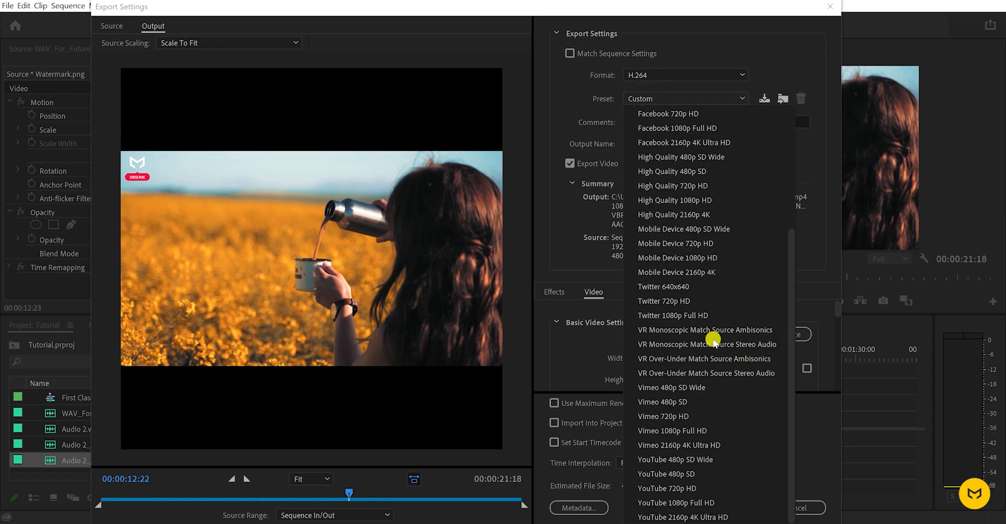
click(695, 503)
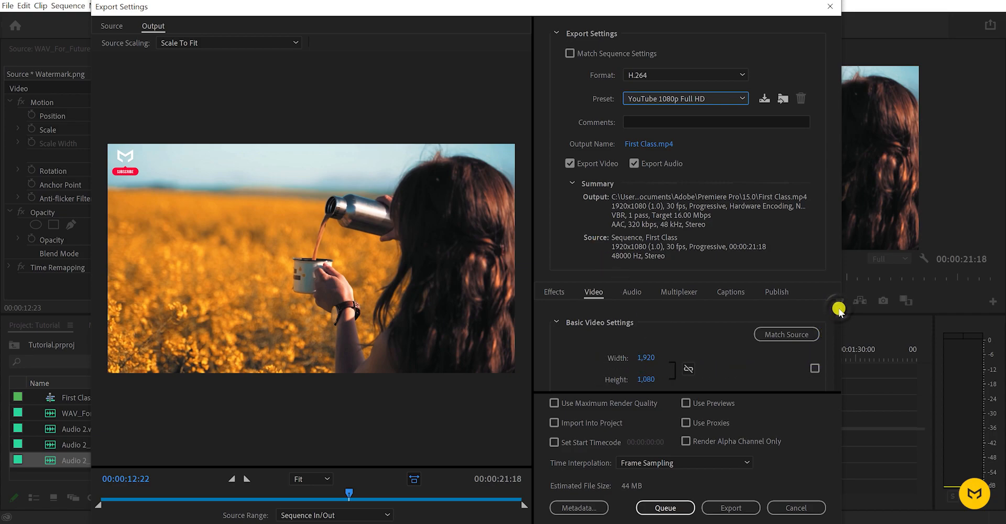
Step: Stop the export frame rate from matching the source and look through the available rates, keeping 30
drag(837, 310, 839, 318)
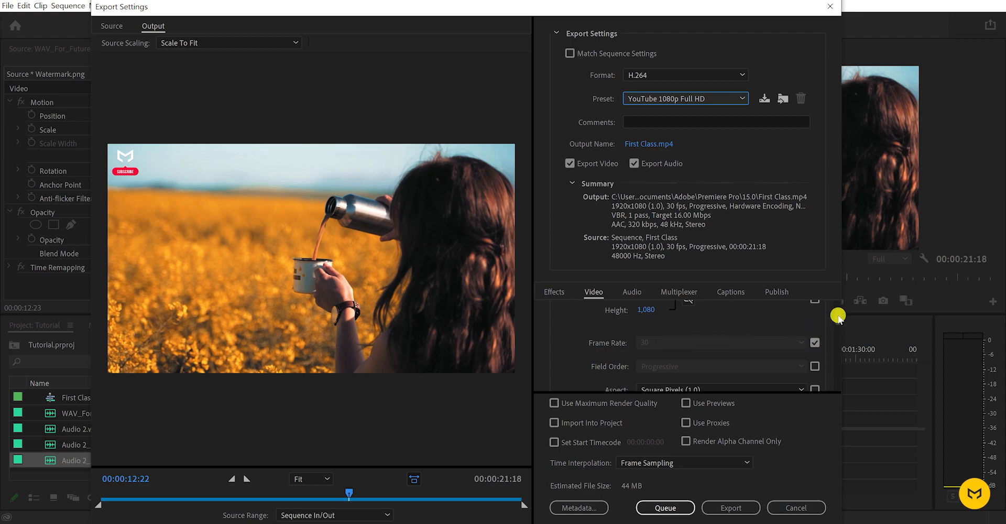
click(816, 343)
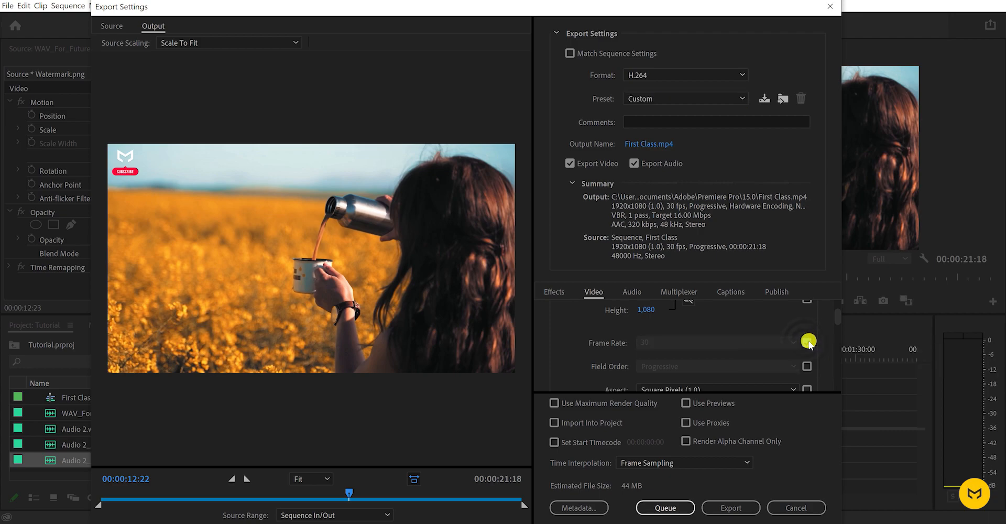
click(730, 340)
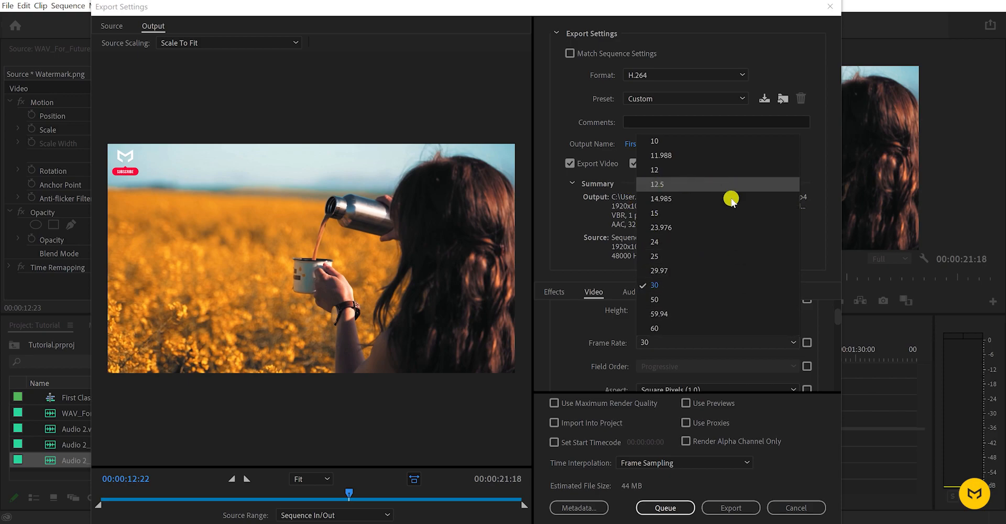
click(592, 333)
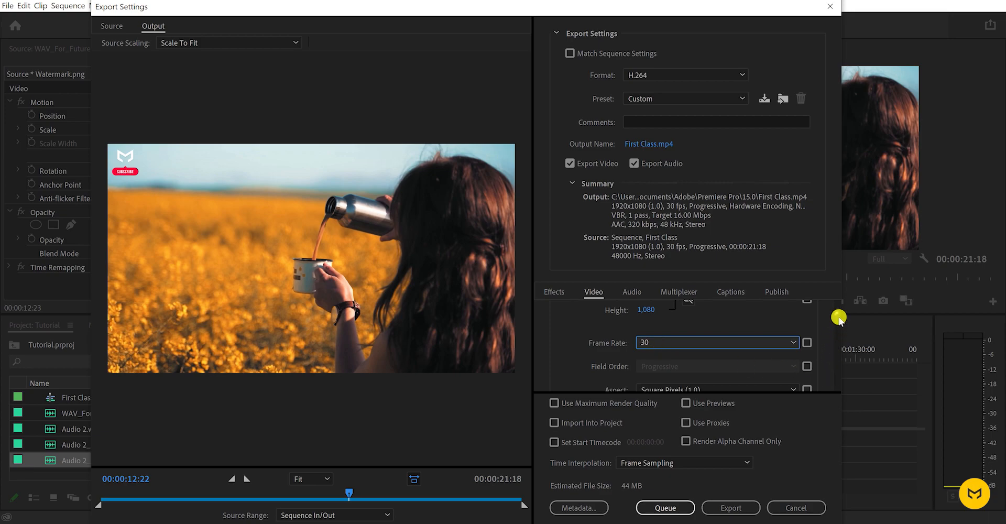
Step: Review the field order, aspect and encoding settings, and choose Hardware Encoding as the performance option
scroll(838, 324, down, 2)
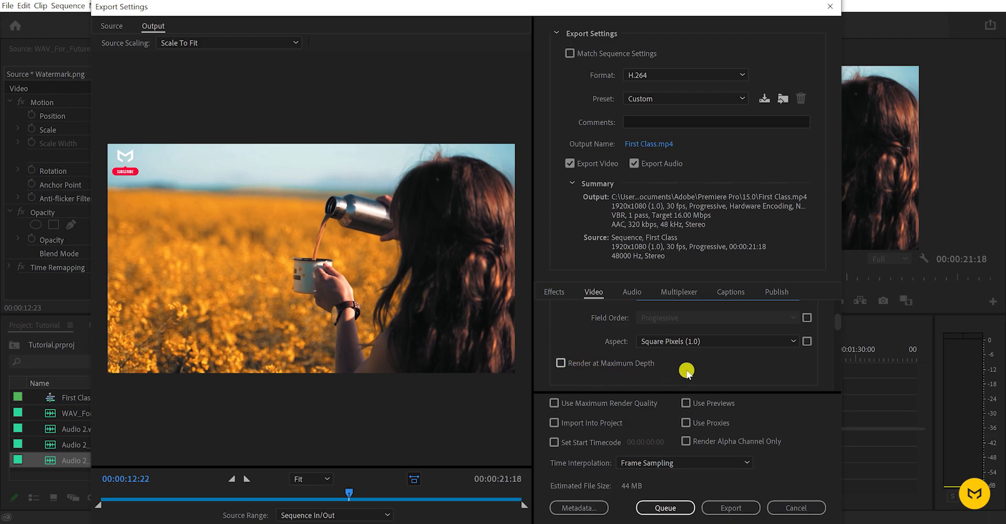
drag(836, 318, 837, 331)
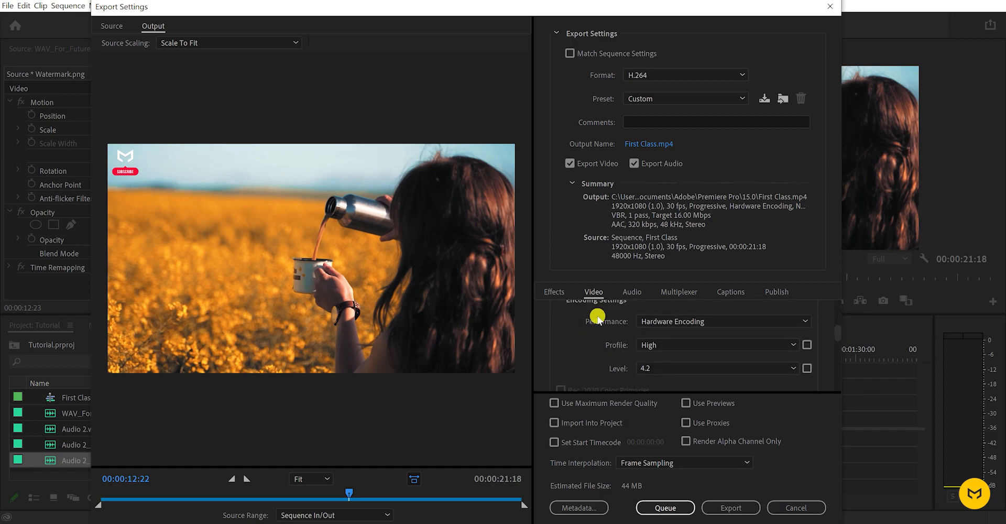
scroll(574, 315, up, 1)
scroll(589, 332, down, 1)
click(725, 320)
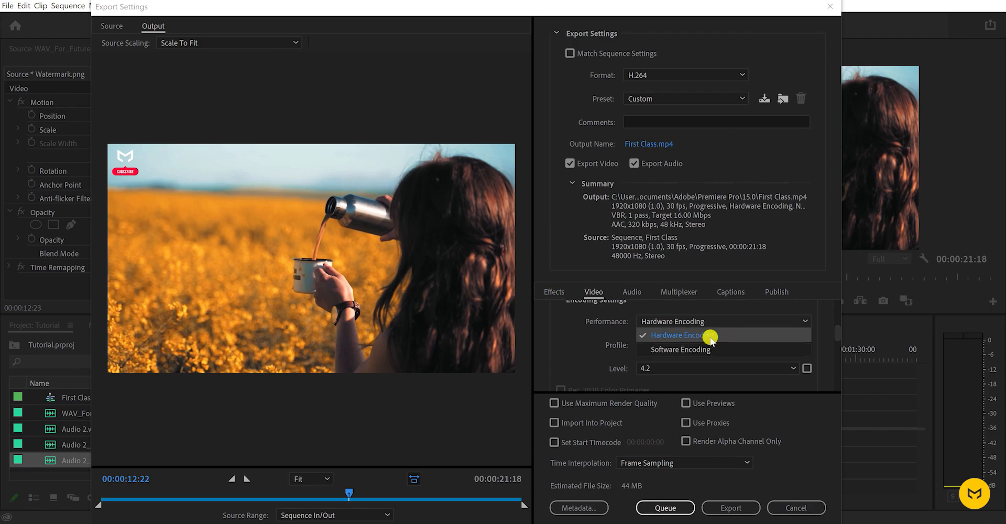
click(719, 335)
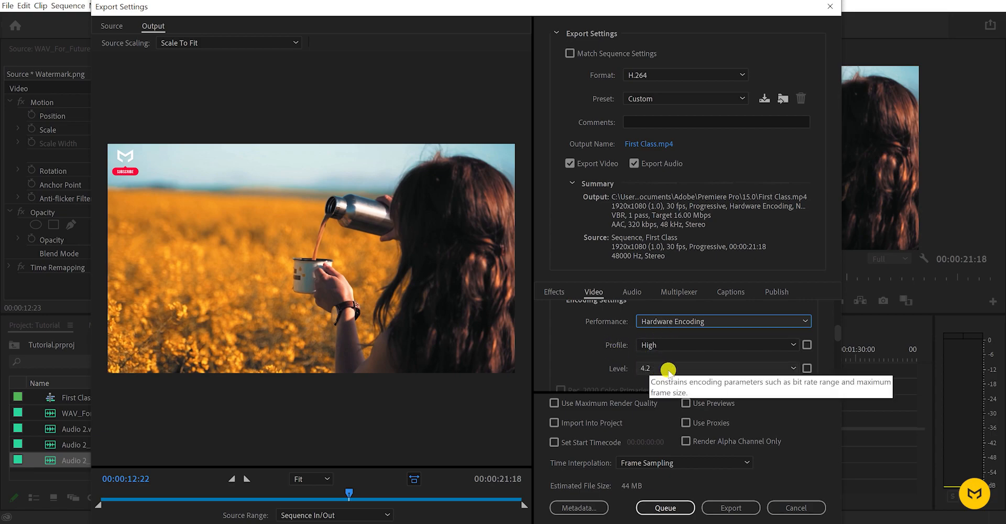
Step: Try the CBR and VBR, 1 pass bitrate encodings, and choose CBR
drag(836, 335, 838, 372)
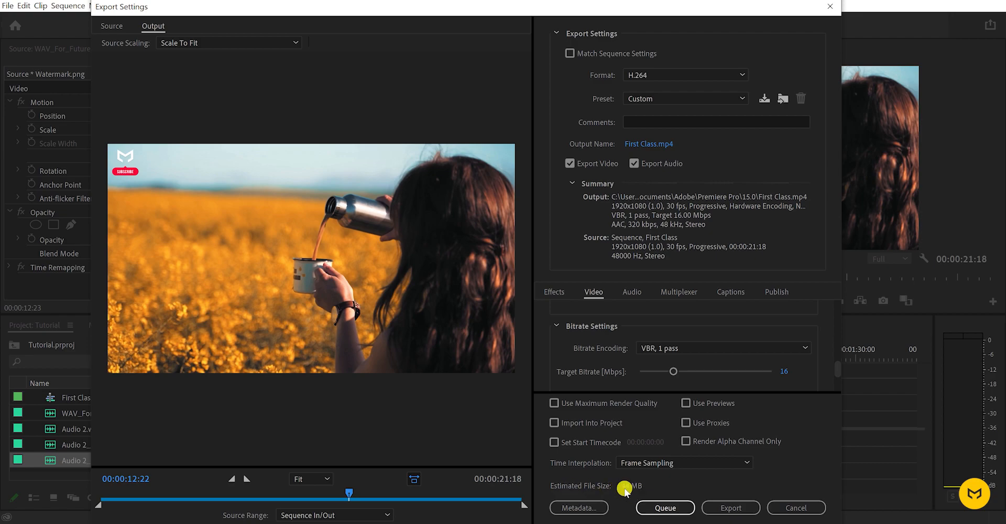
click(658, 349)
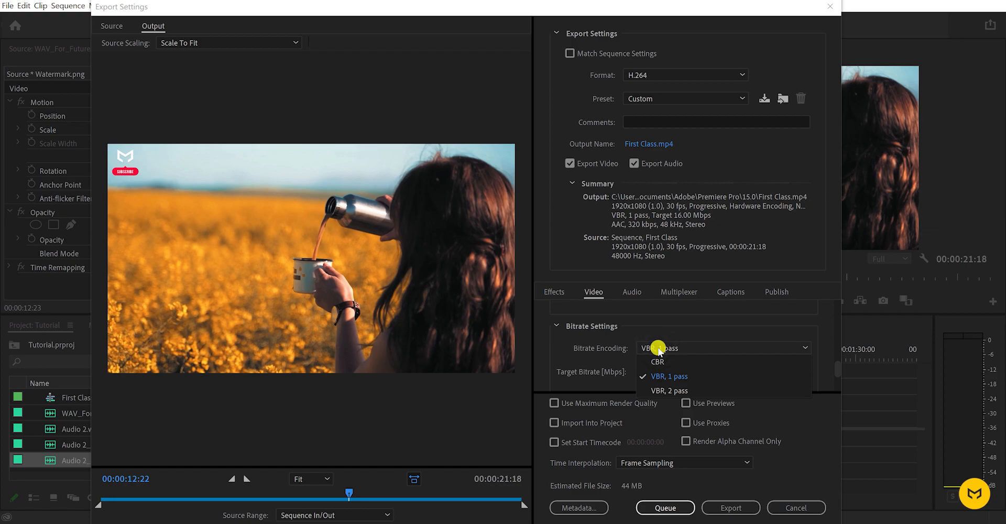
click(665, 362)
click(665, 349)
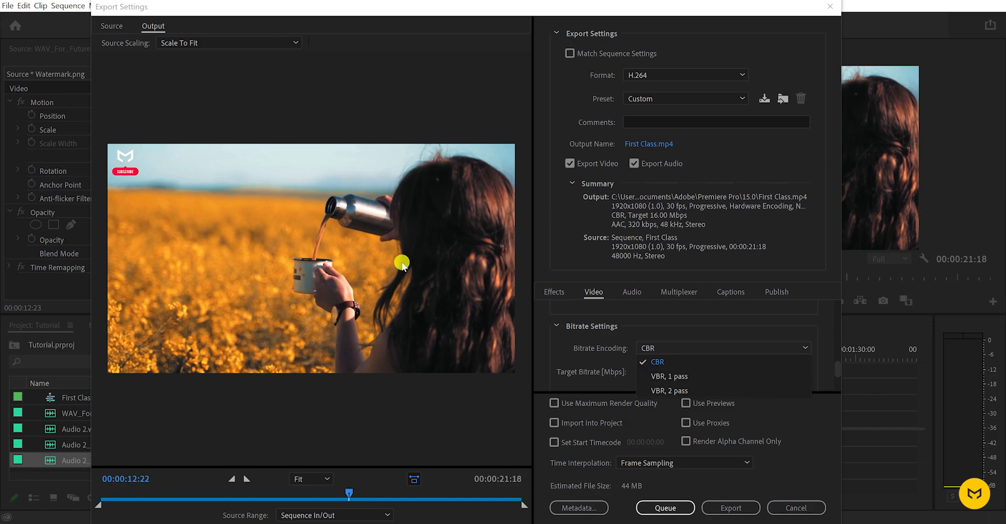
click(665, 361)
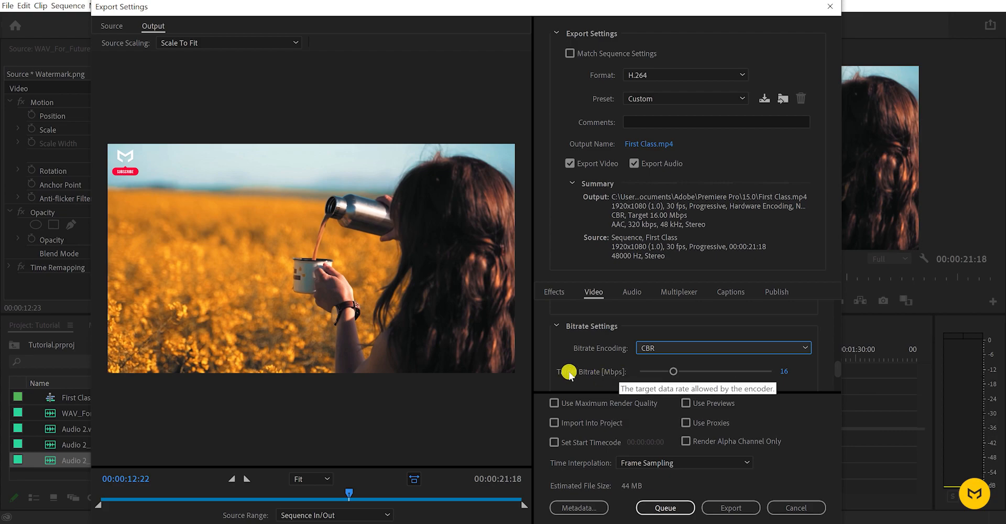
click(649, 349)
click(658, 375)
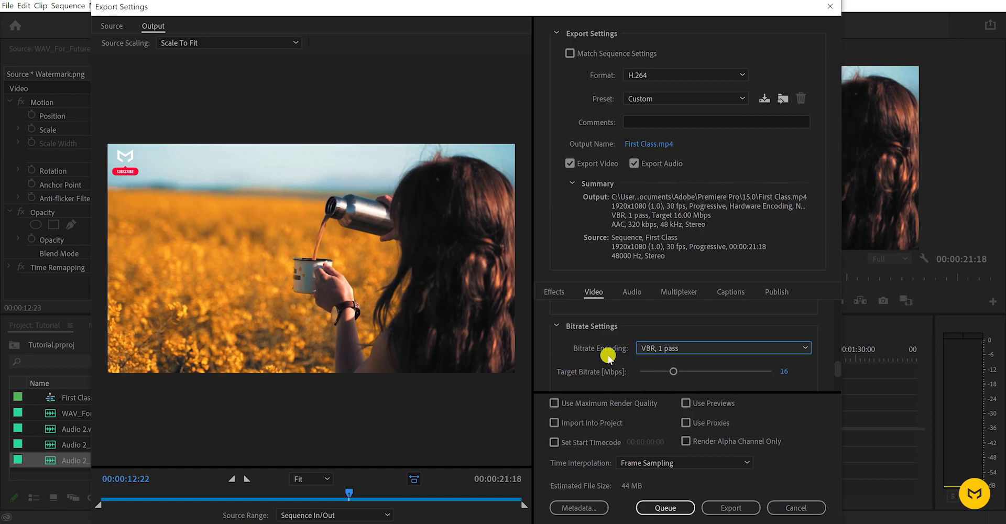
click(664, 349)
click(658, 362)
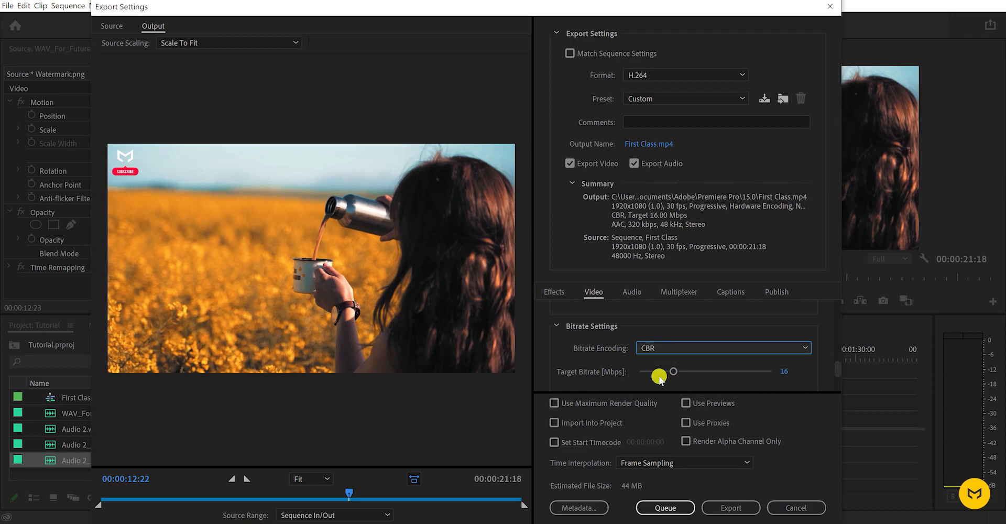
Step: Try the maximum target bitrate of 62.5 Mbps, followed by a target bitrate of 10 Mbps
click(789, 379)
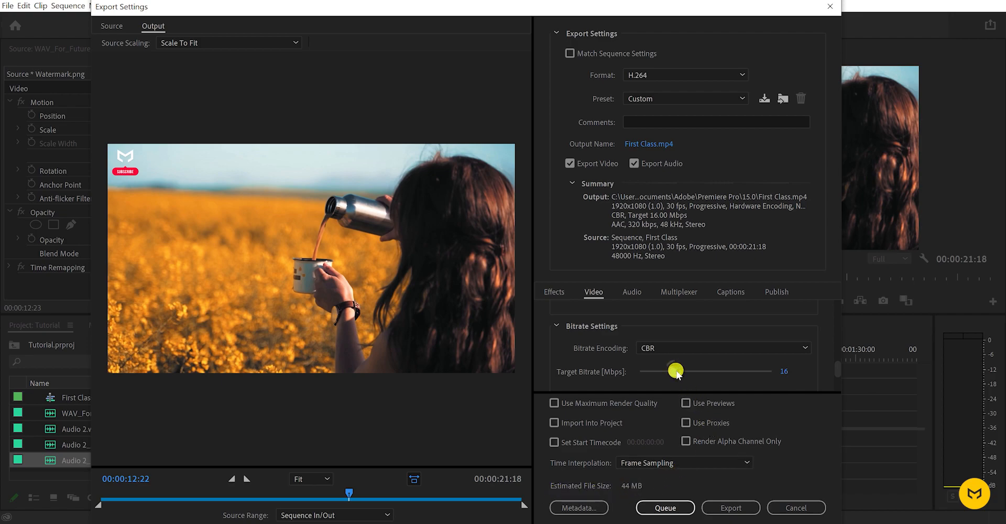
drag(675, 370, 758, 370)
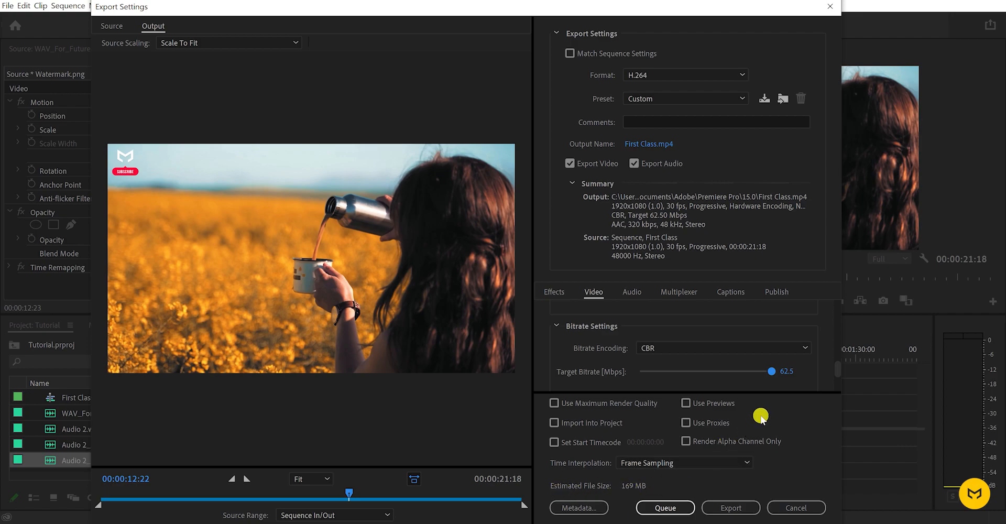
click(786, 372)
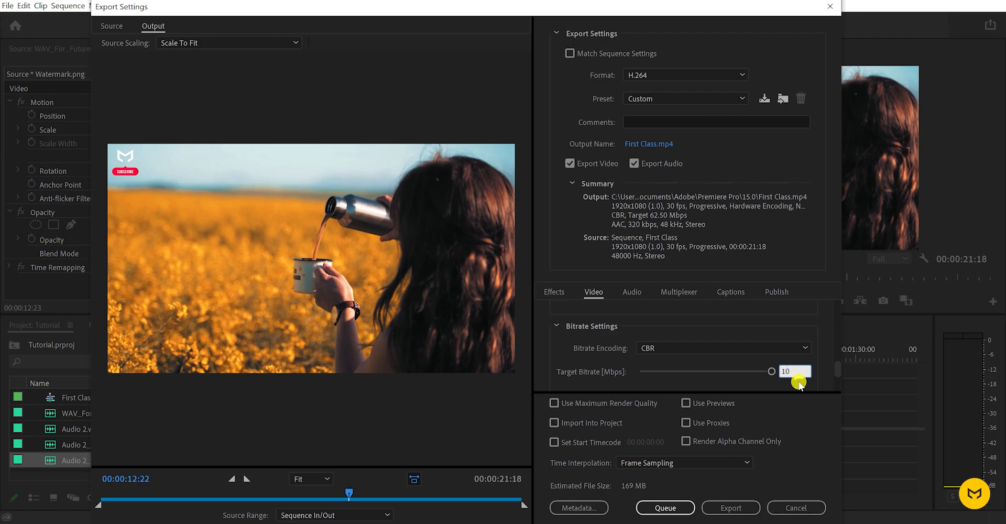
text(10)
key(Return)
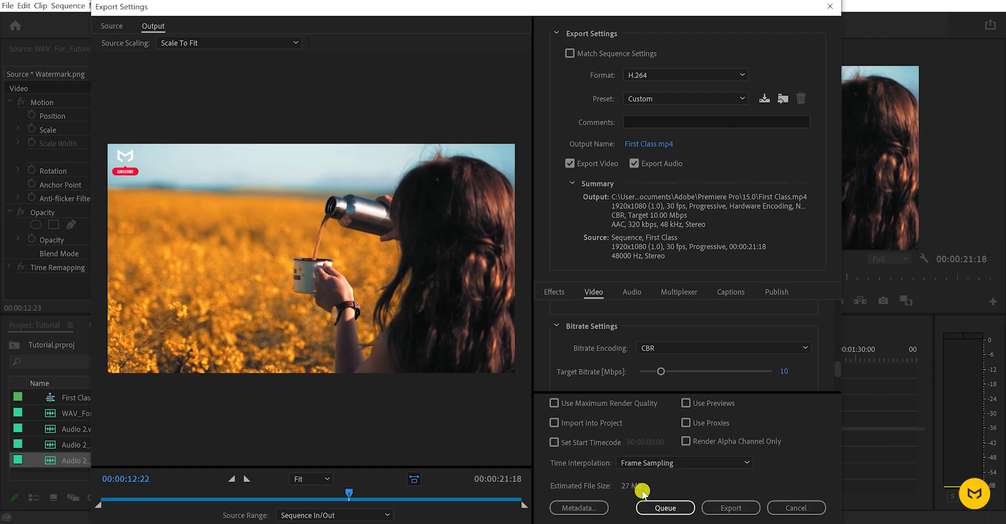
Step: Set the target bitrate to 16 Mbps and look over the remaining video export settings
click(783, 370)
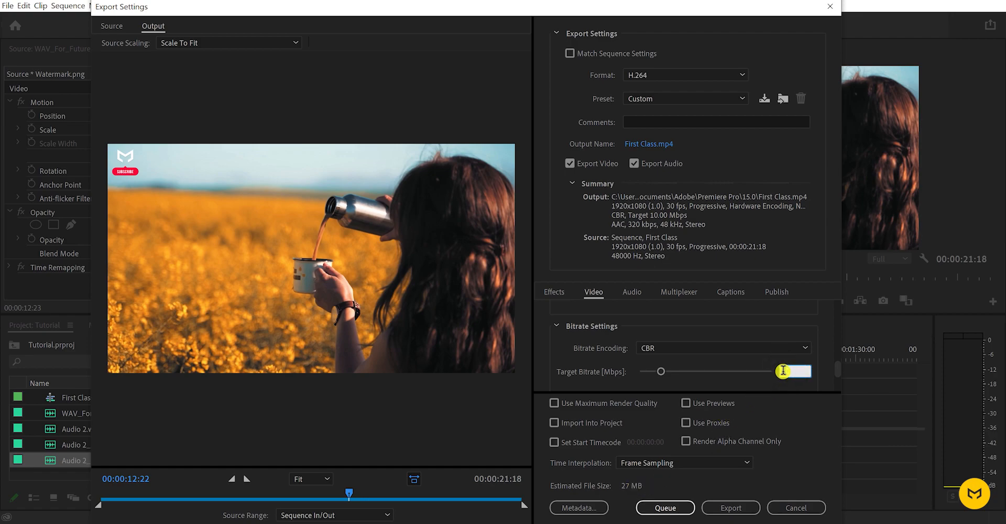
key(Return)
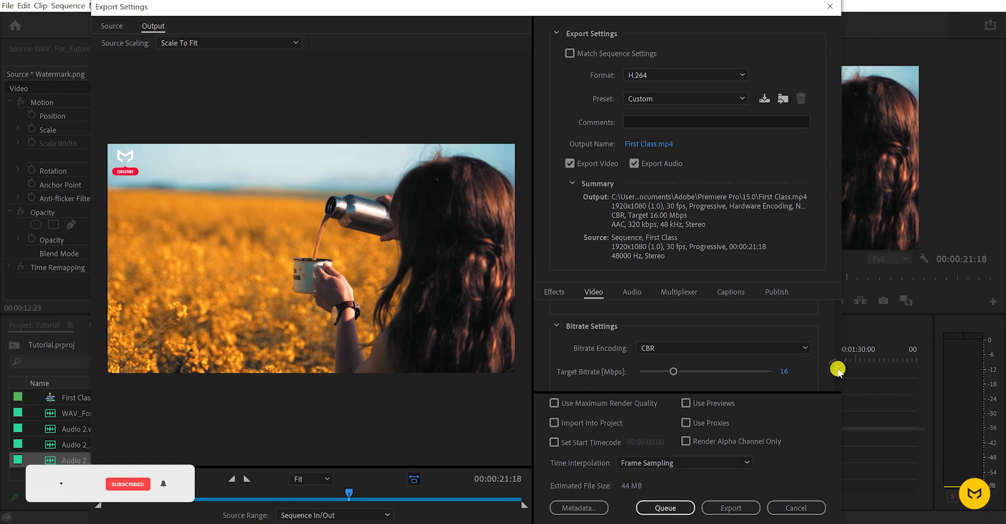
scroll(837, 369, down, 5)
scroll(841, 382, down, 1)
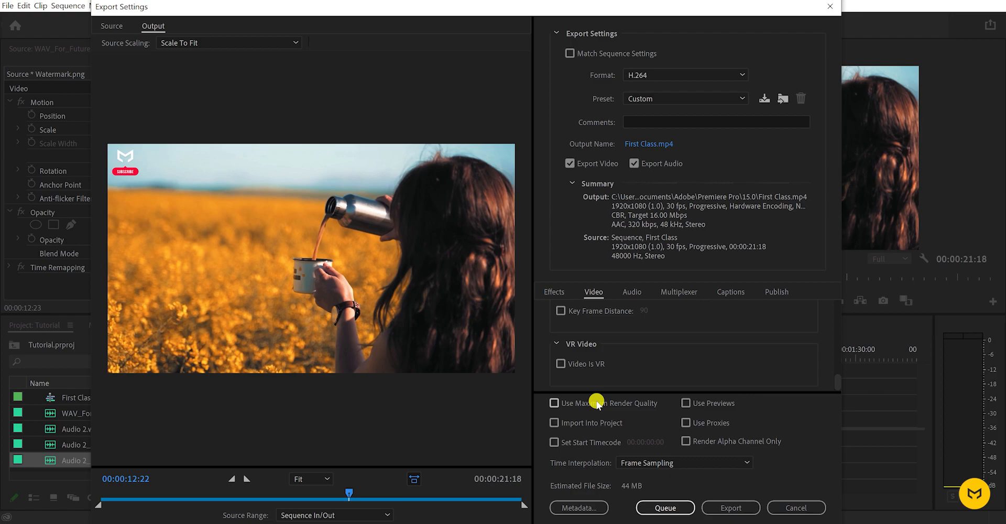
Step: In the audio export settings, choose a 48000 Hz sample rate and Stereo channels
click(632, 292)
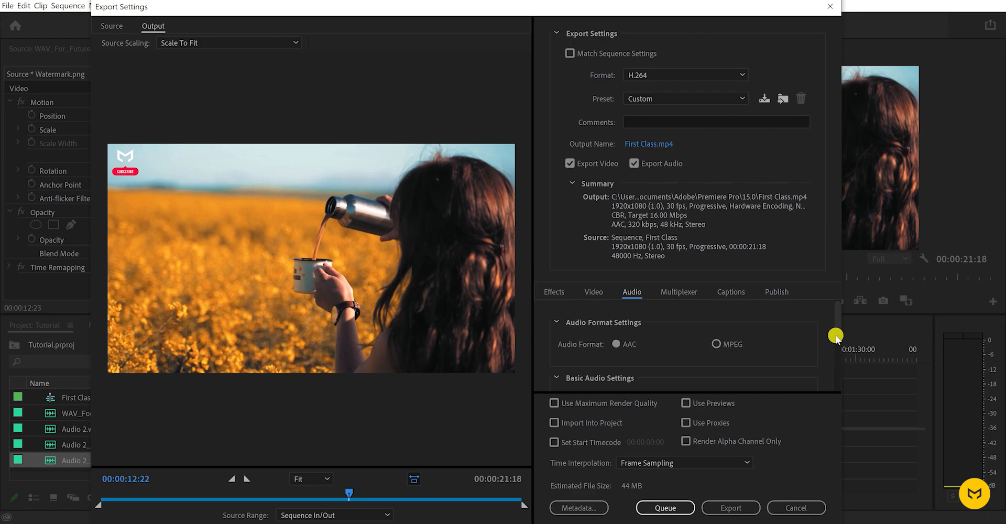
drag(838, 321, 840, 357)
click(665, 332)
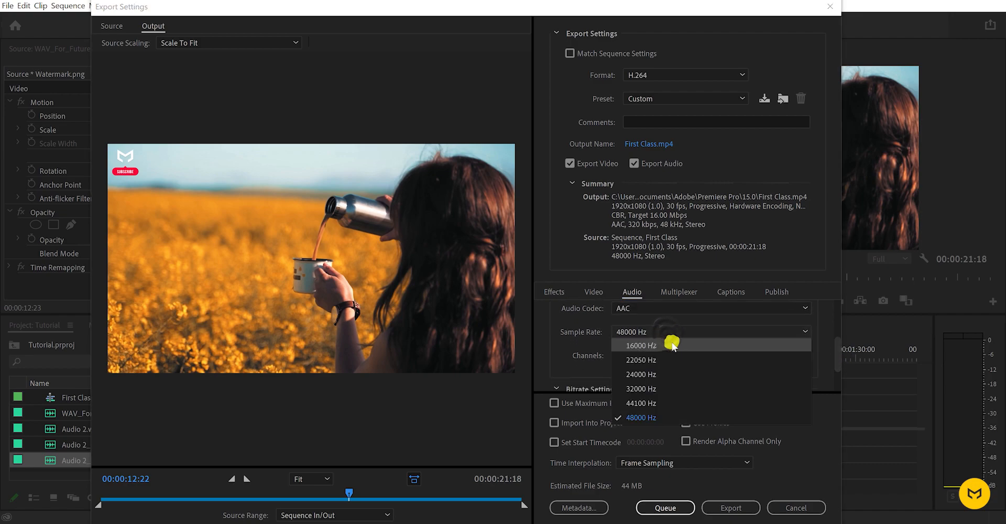
click(652, 417)
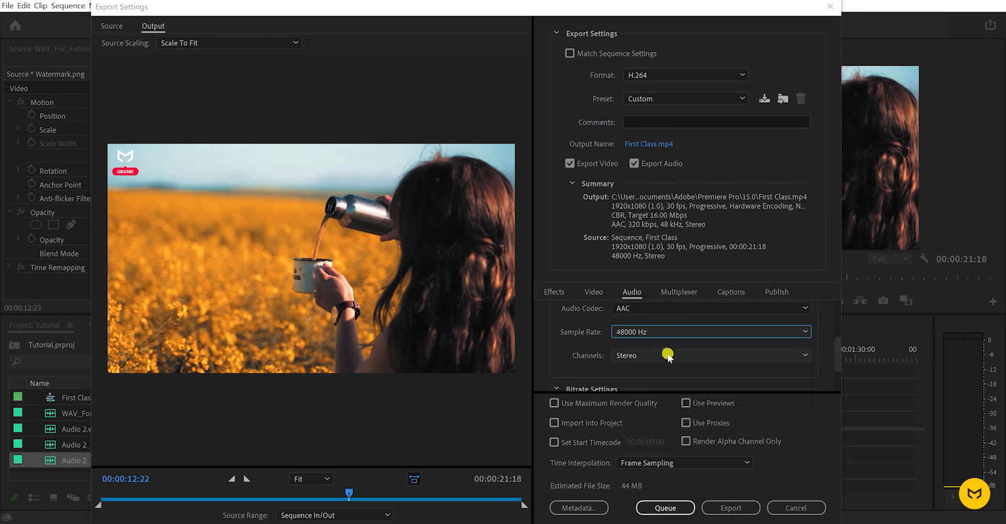
click(668, 356)
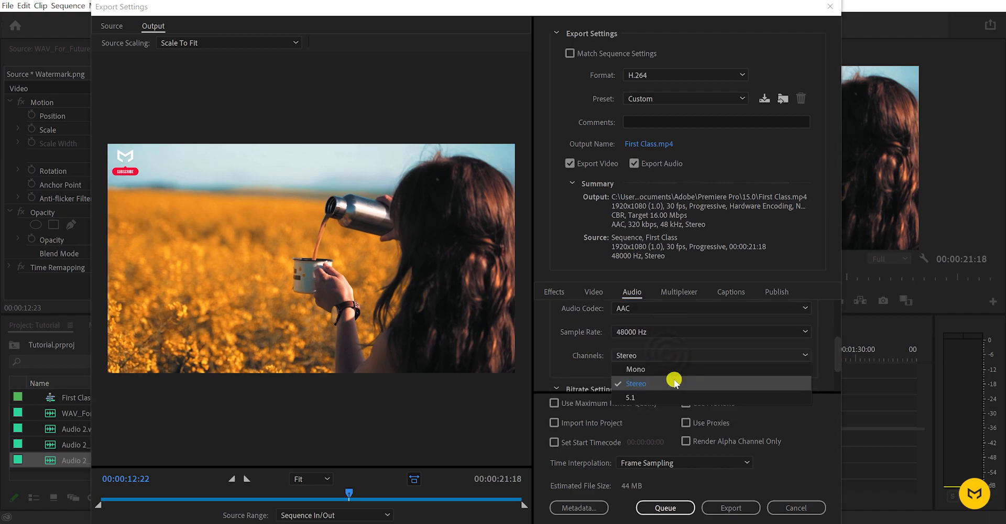
click(637, 383)
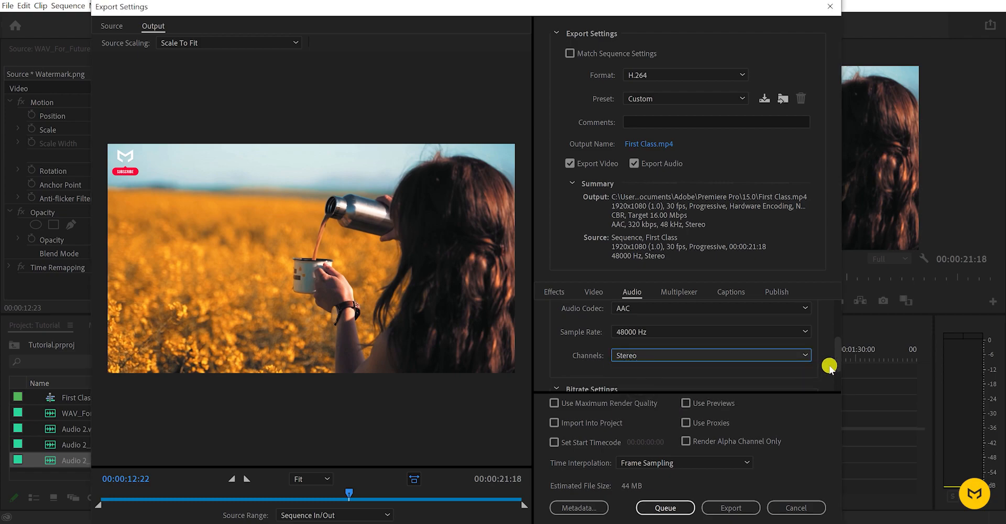
Step: Try the 128 kbps audio bitrate against 320 kbps to compare estimated file sizes, and settle on 320 kbps
scroll(836, 362, down, 2)
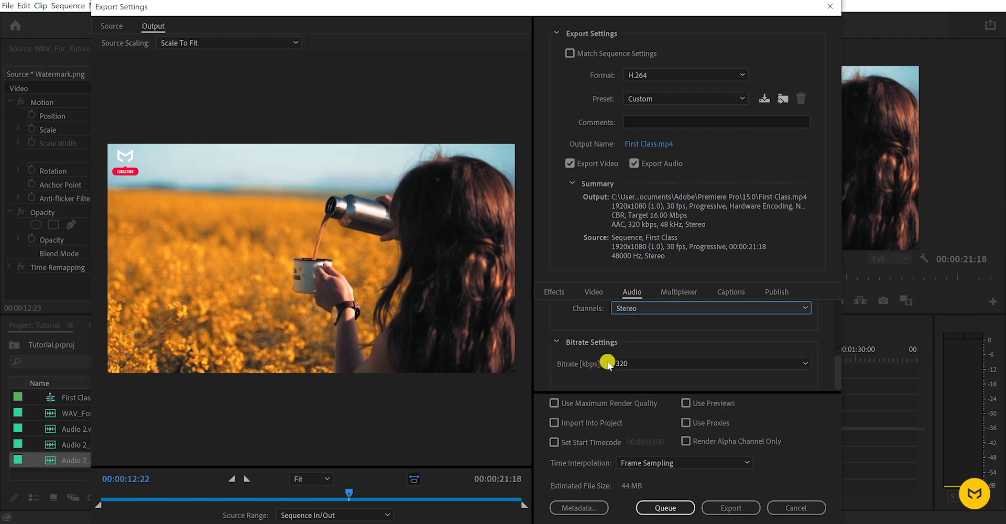
click(626, 363)
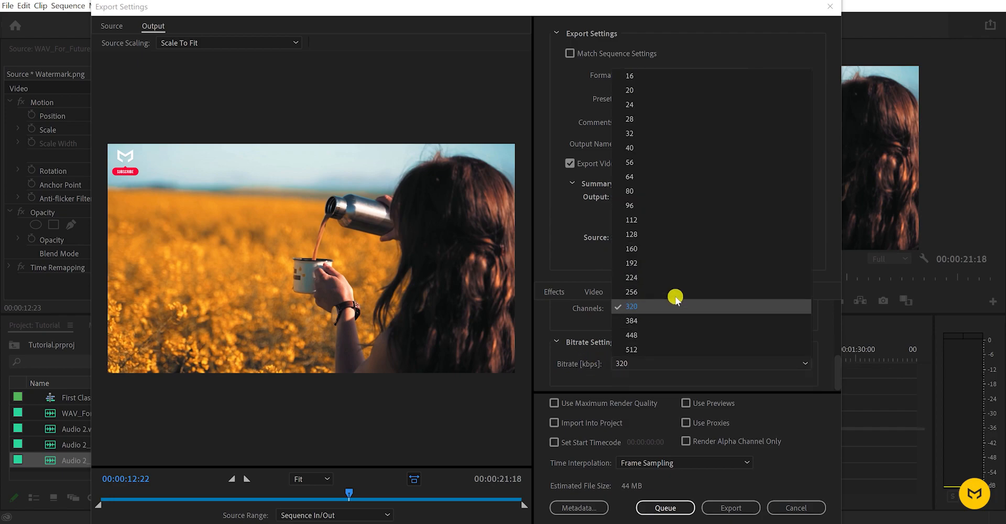
click(646, 237)
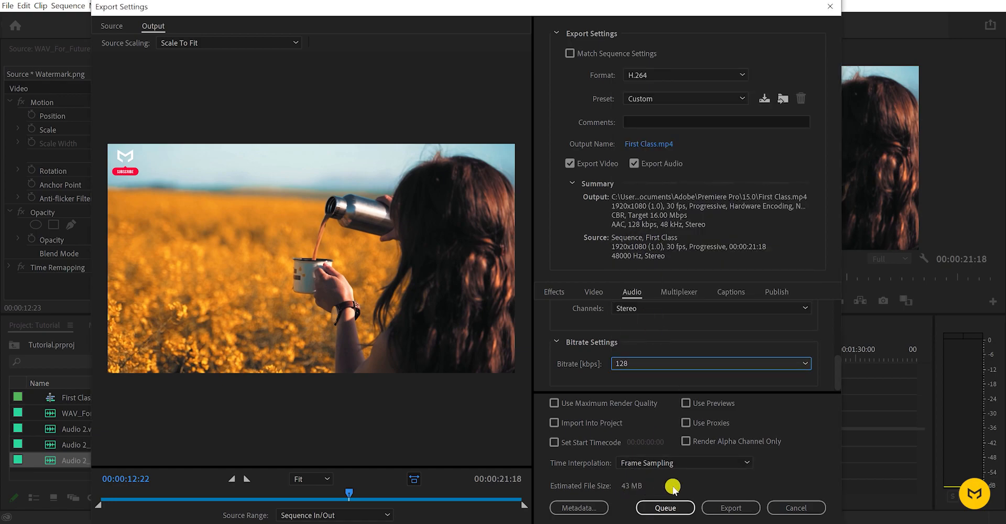
click(634, 362)
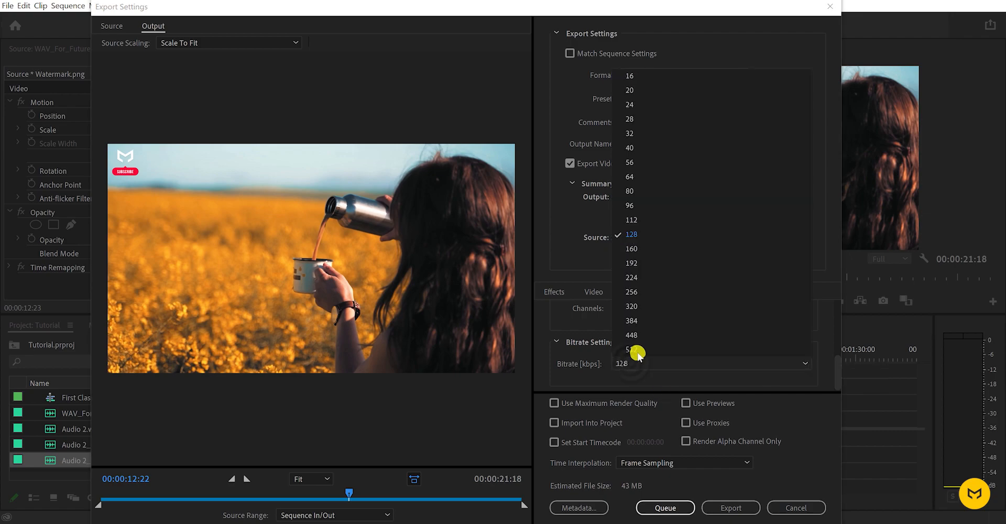
click(652, 305)
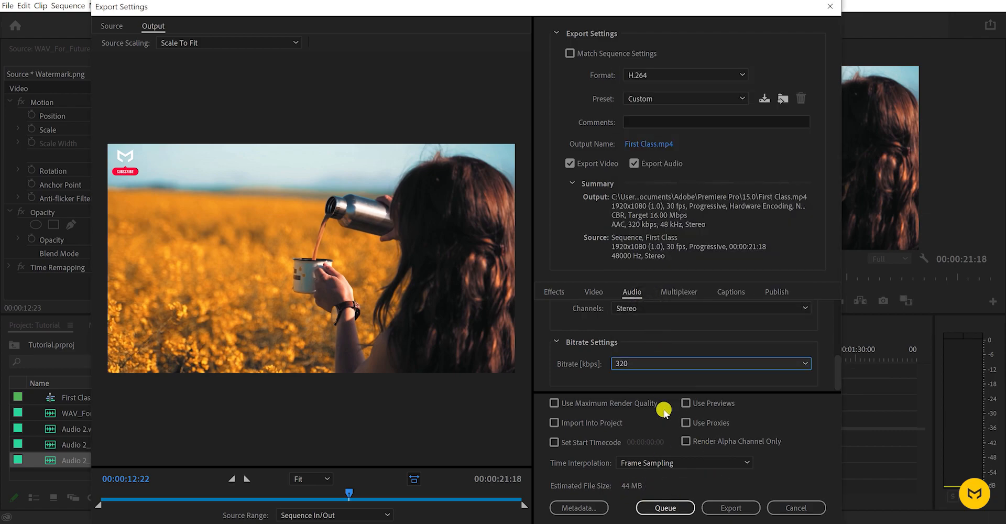
click(622, 362)
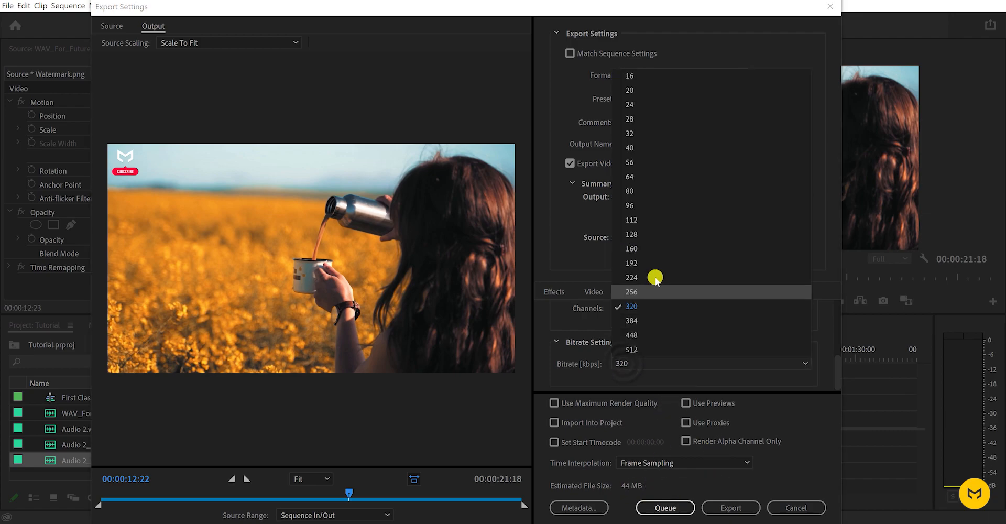
click(640, 234)
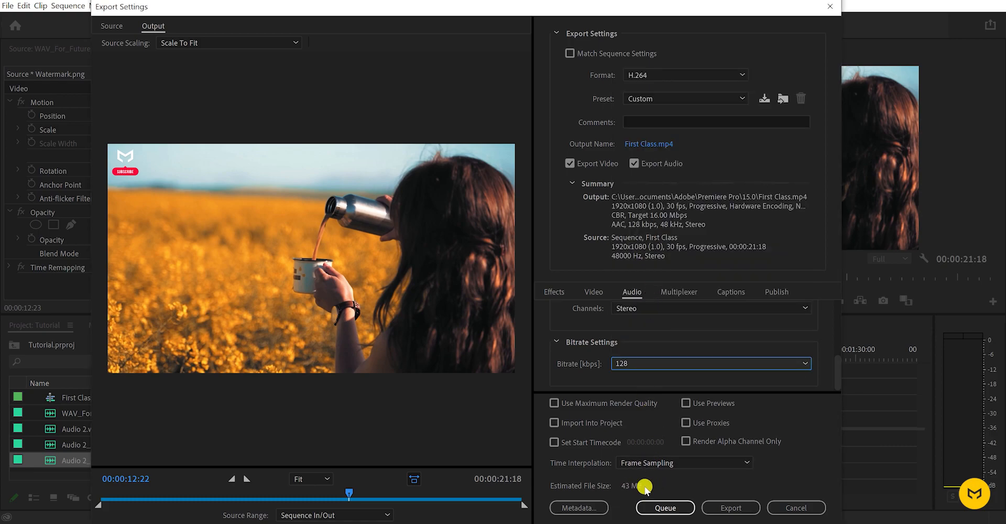
click(624, 362)
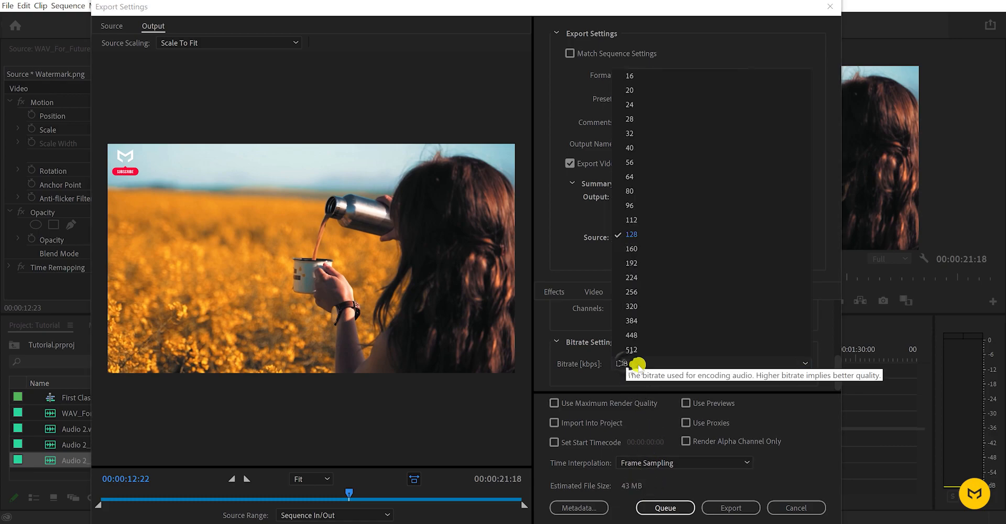
click(632, 307)
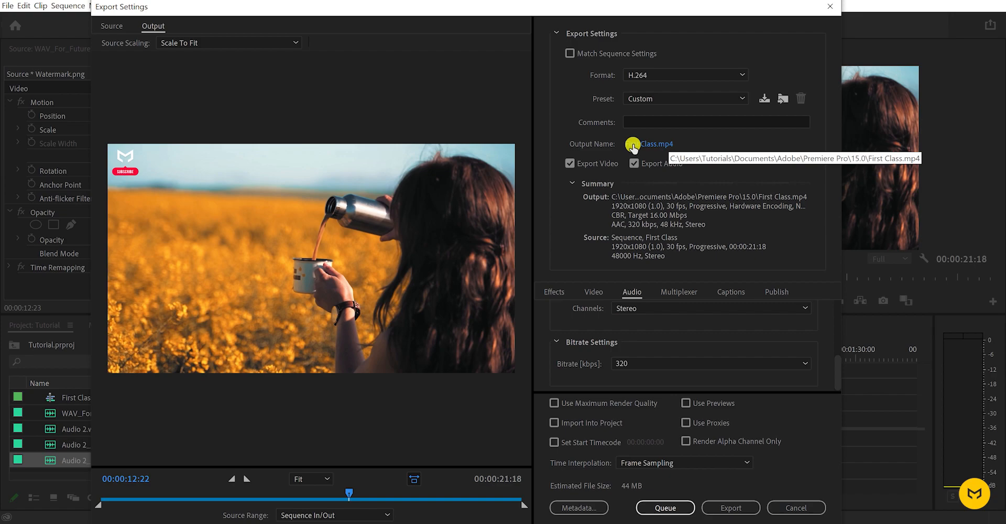
Step: Set the export's output file to First Class as an mp4 video in the Premiere Pro 15.0 folder
click(661, 144)
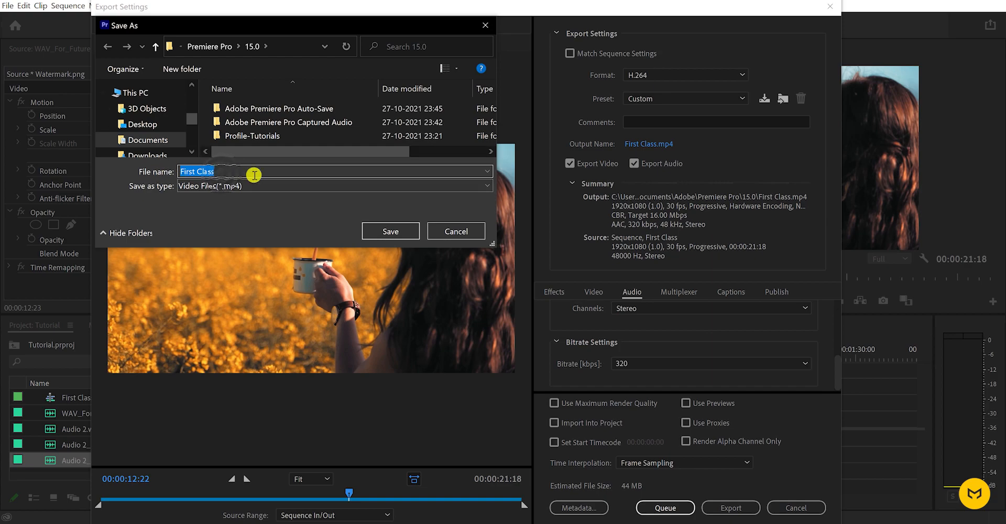
click(390, 231)
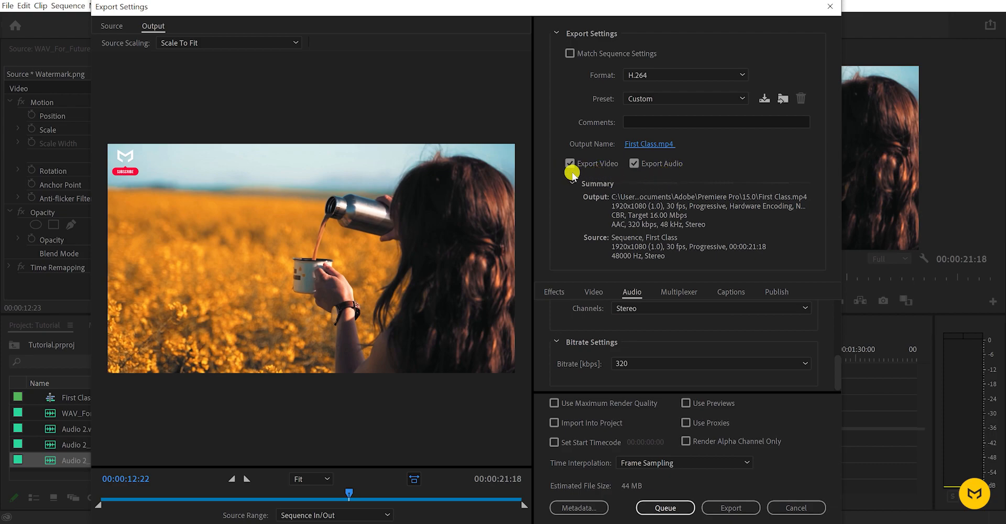
Step: Try excluding audio and then video from the export, checking the settings each time, and include both again
click(634, 164)
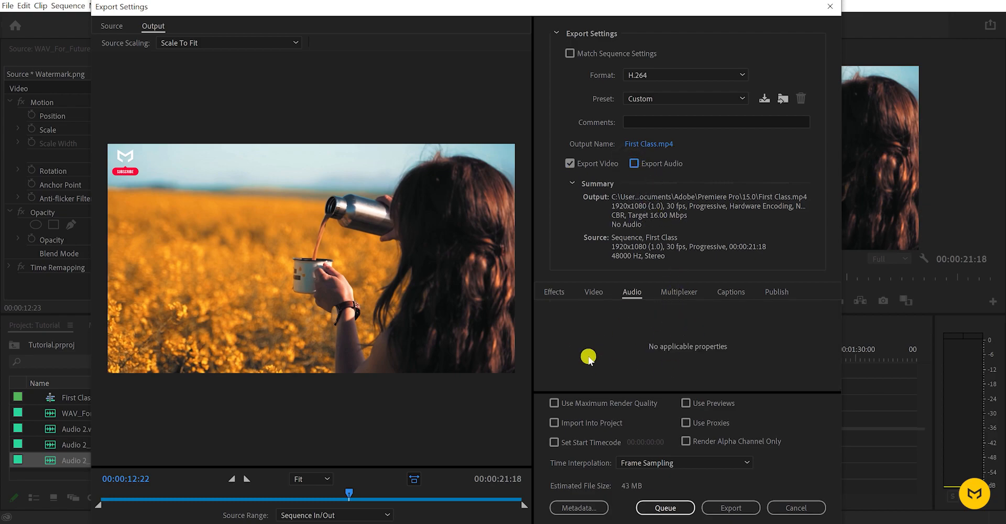
click(634, 164)
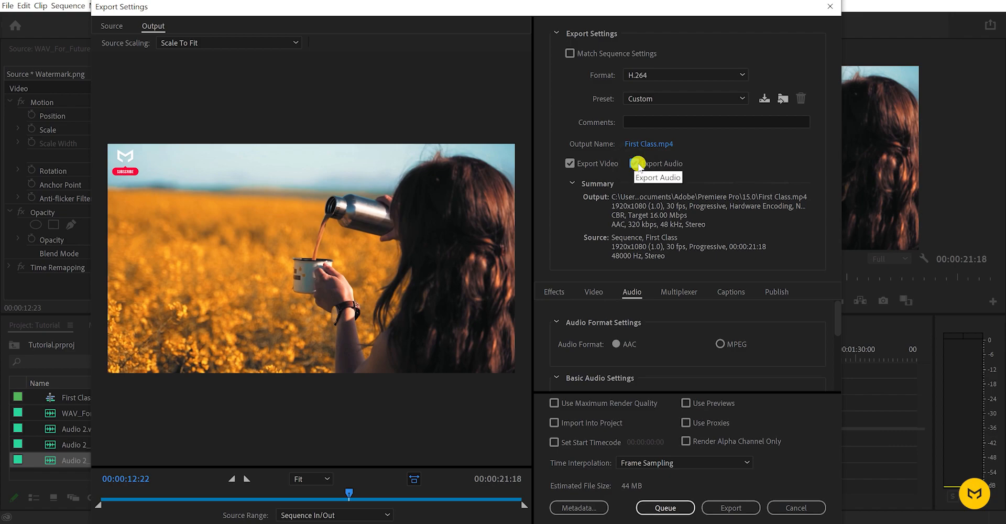
click(569, 165)
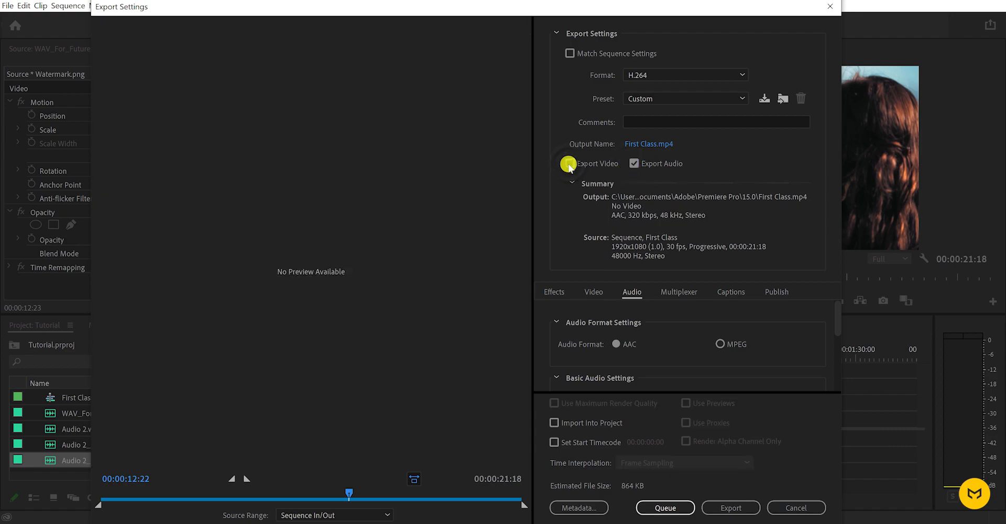
click(594, 293)
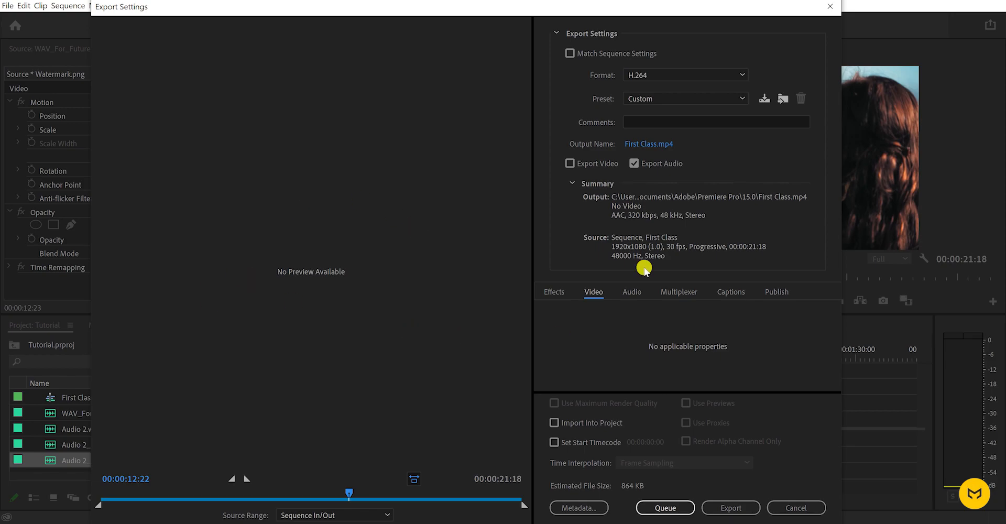
click(571, 163)
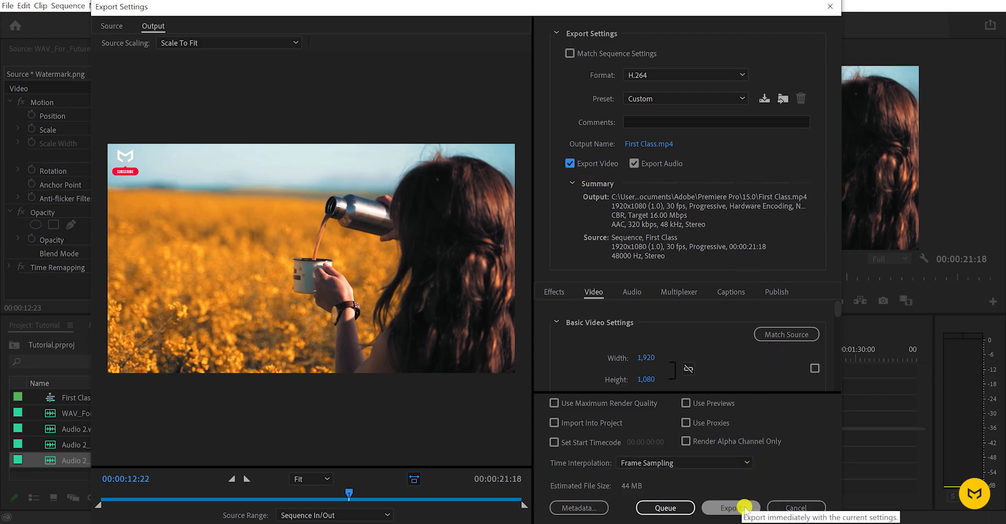
Step: Export the First Class sequence immediately with the current settings
click(744, 507)
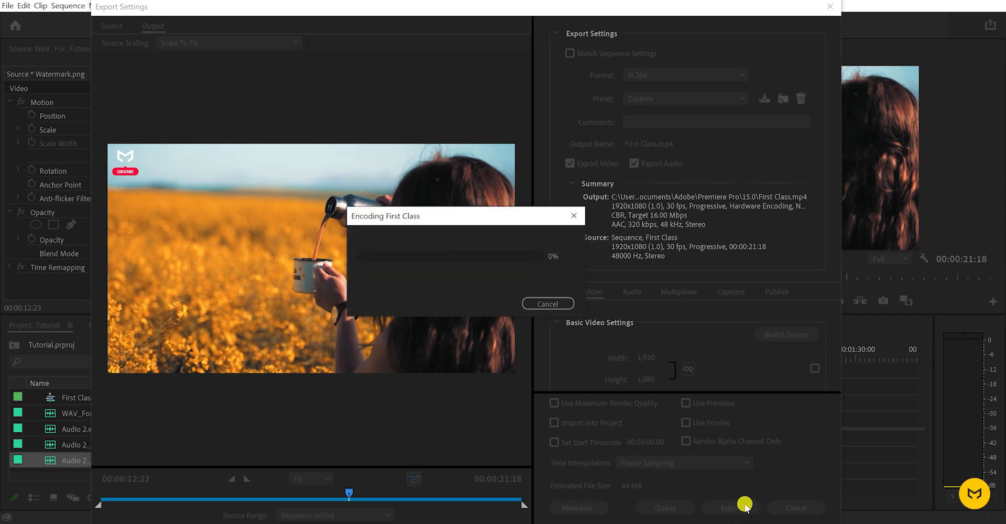